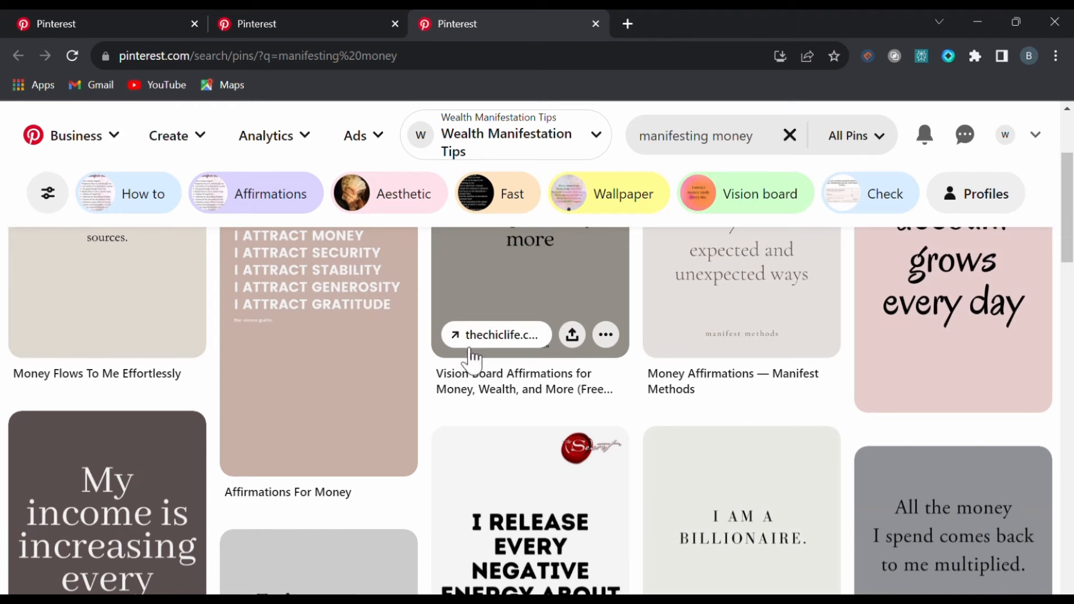
# - Browse the manifesting money pins and check the Amazon page linked from the I Am A Money Magnet journal pin
pyautogui.scroll(-5, 290, 463)
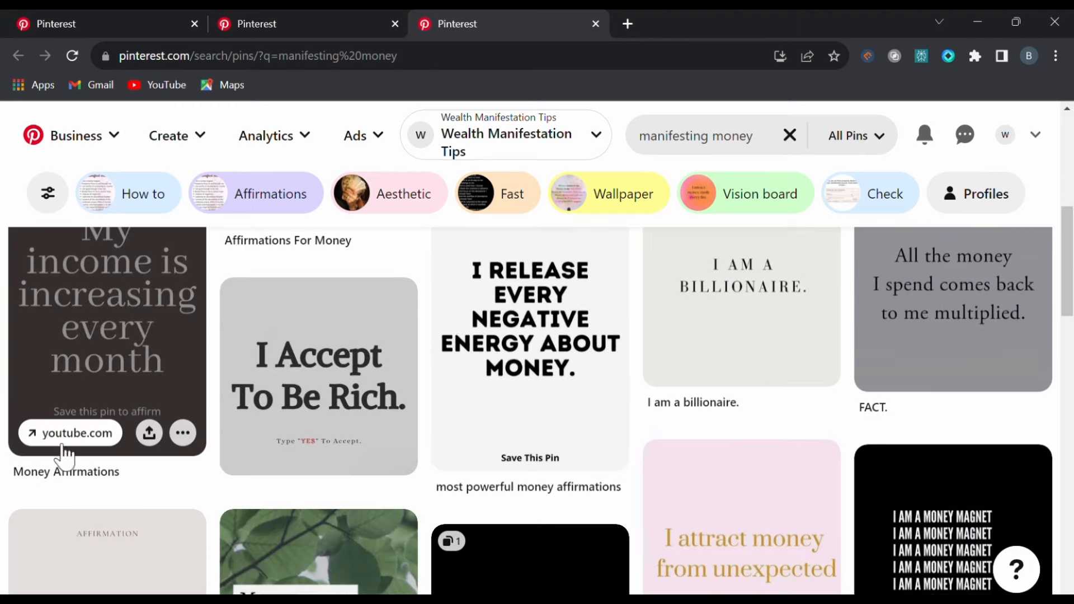
pyautogui.scroll(-8, 971, 311)
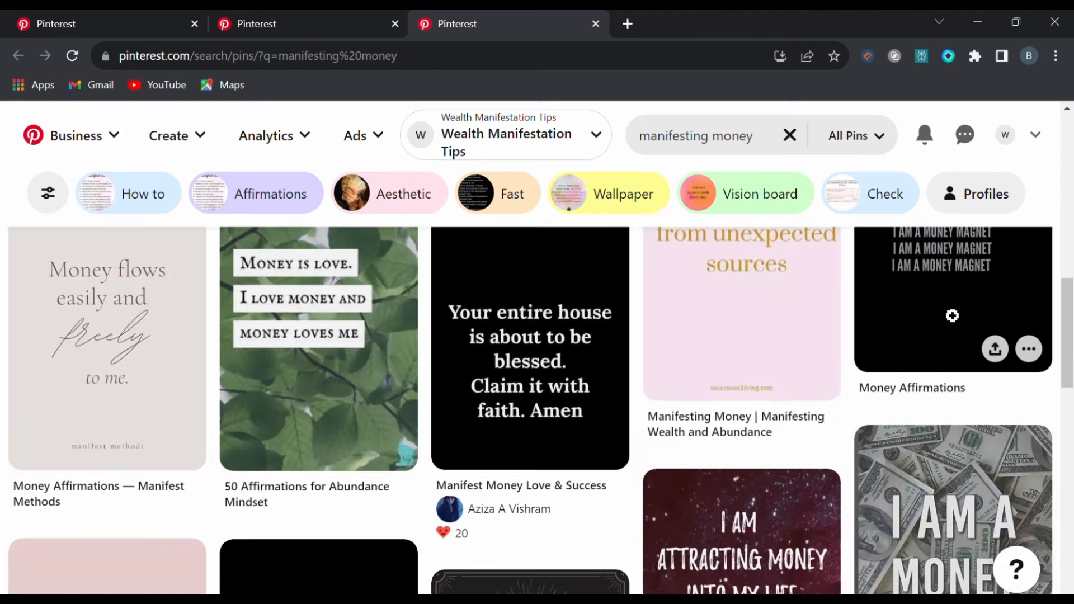
pyautogui.scroll(-3, 694, 496)
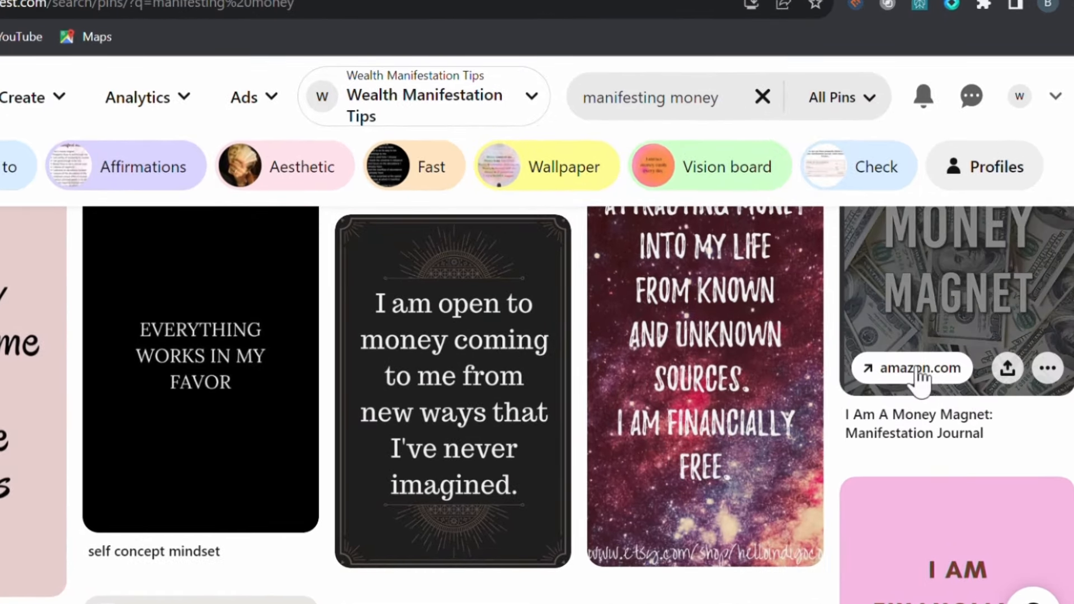
pyautogui.click(916, 369)
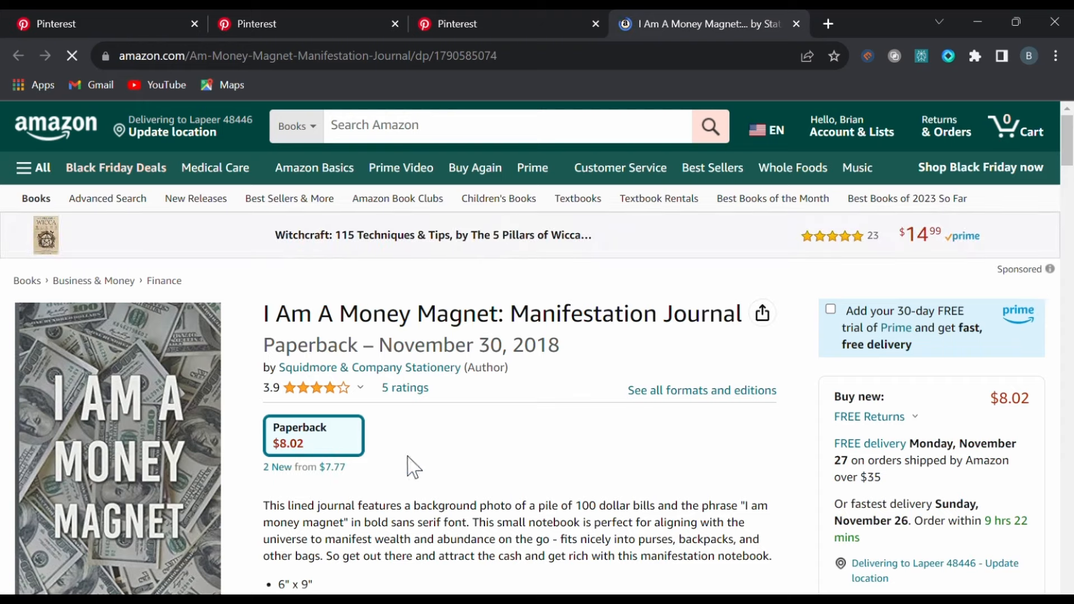
pyautogui.hotkey('ctrl', 'w')
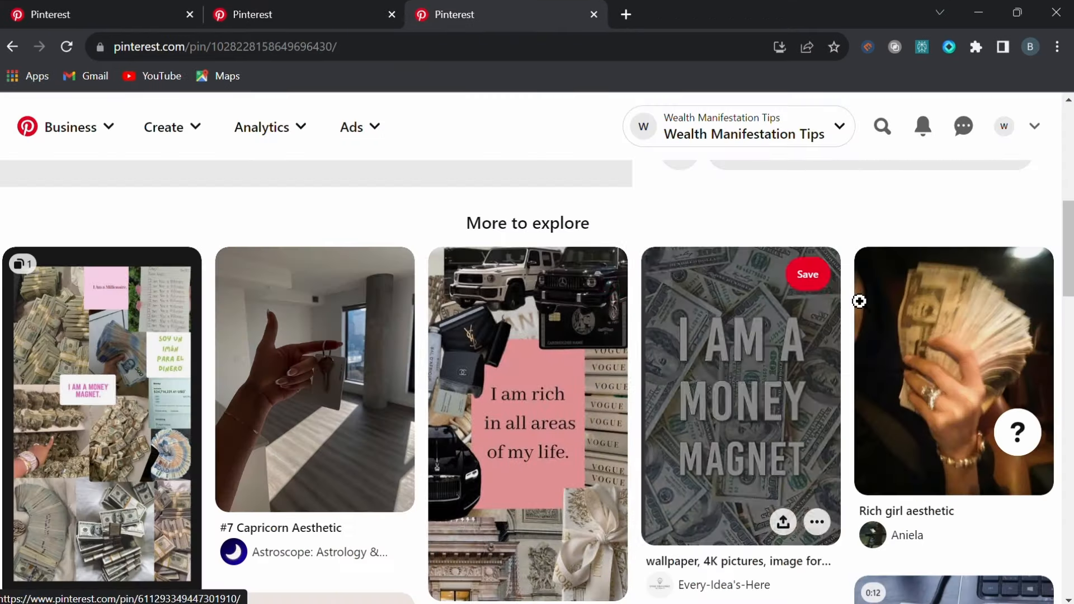
pyautogui.click(973, 375)
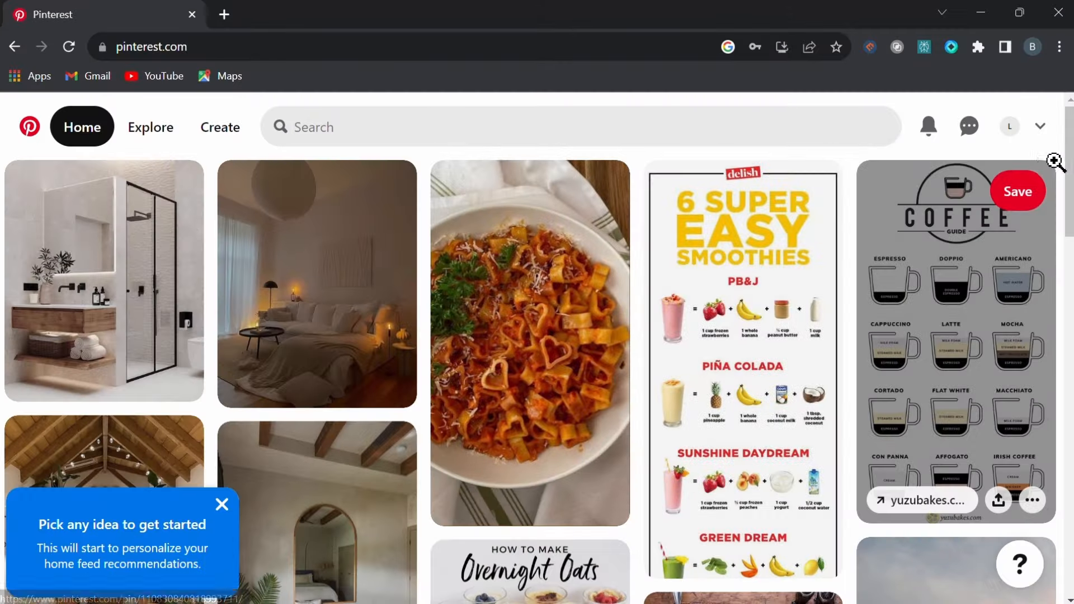
# - Convert the personal account to a business account with the profile name Wealth Manifestation Tips and no website
pyautogui.click(1039, 129)
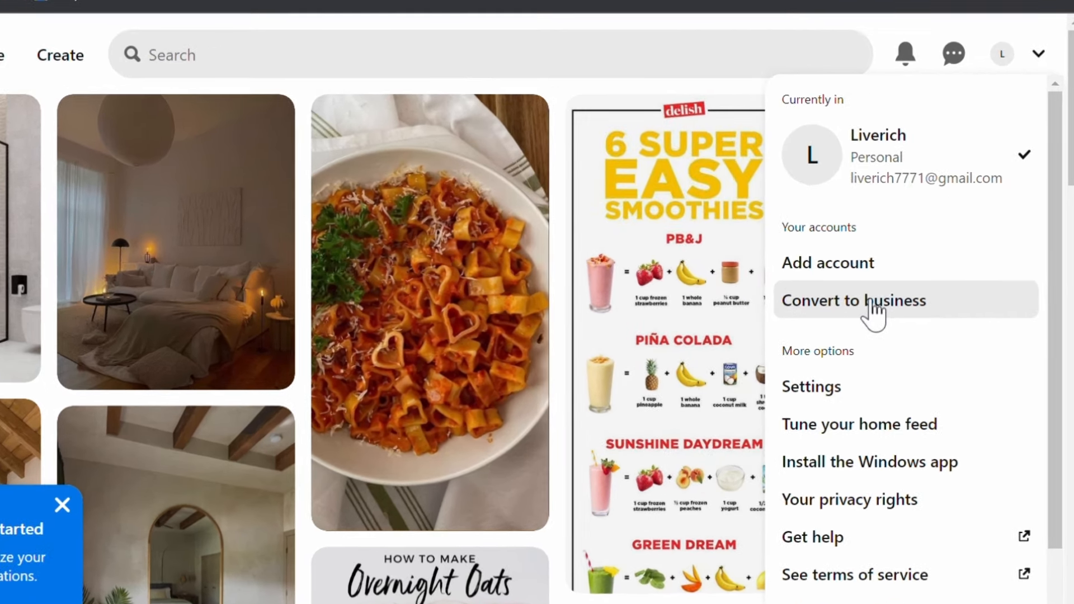
pyautogui.click(869, 303)
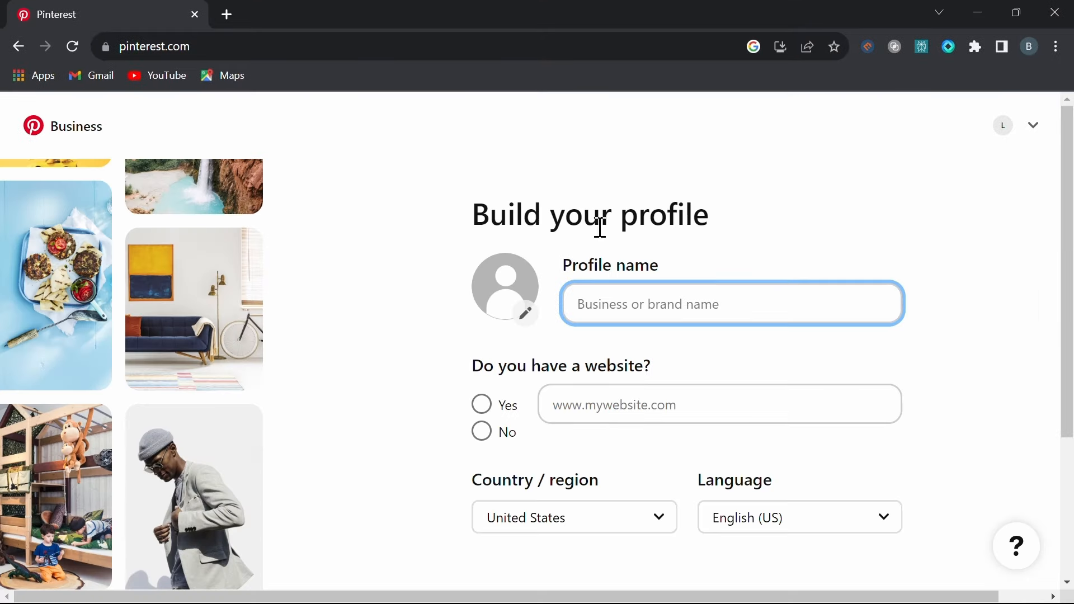
pyautogui.rightClick(591, 305)
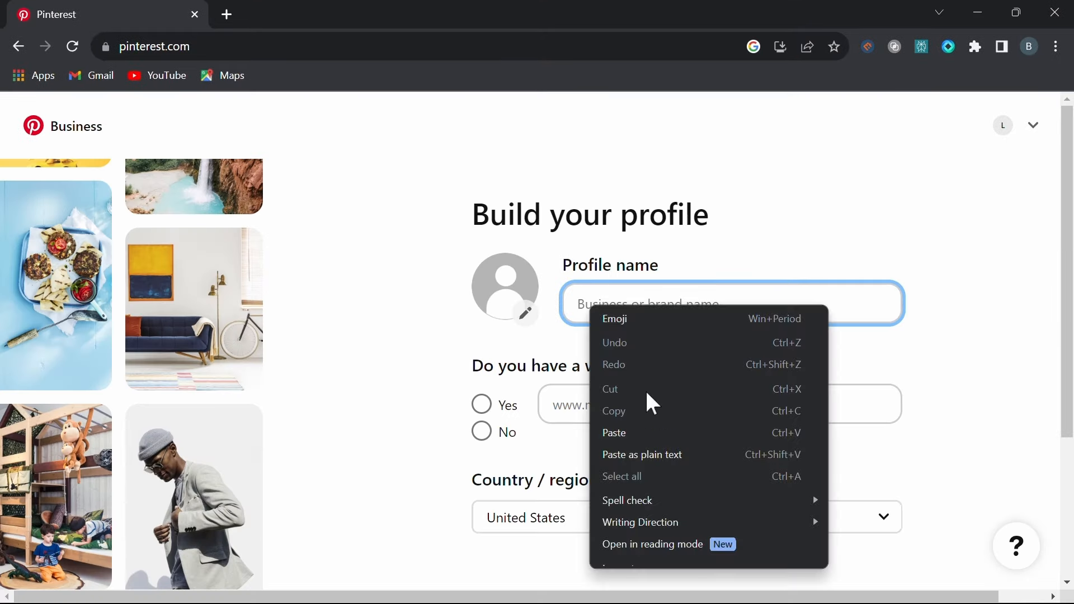
pyautogui.click(626, 433)
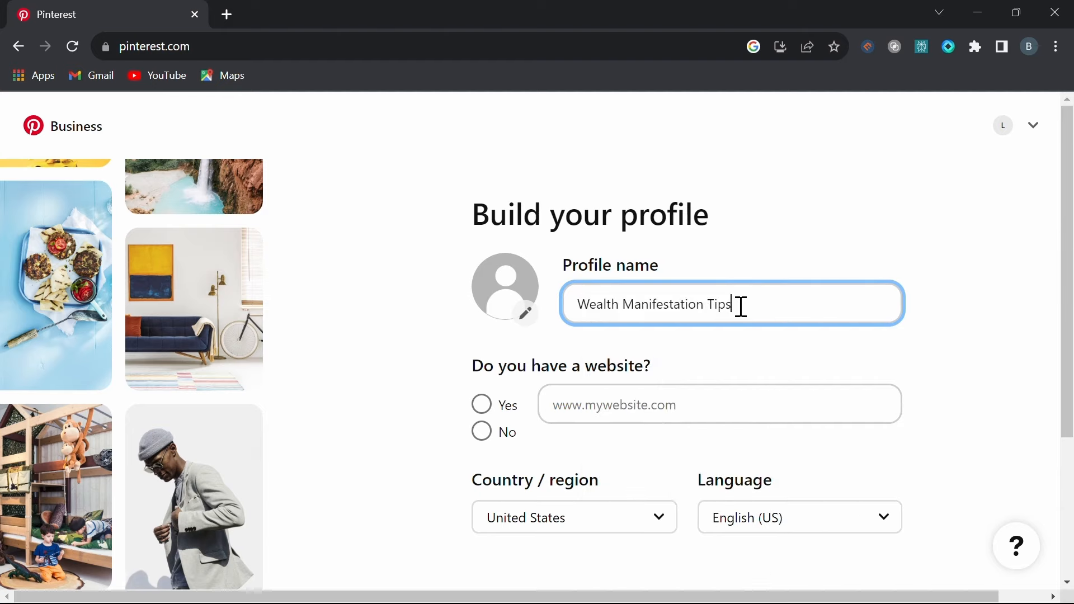
pyautogui.click(481, 431)
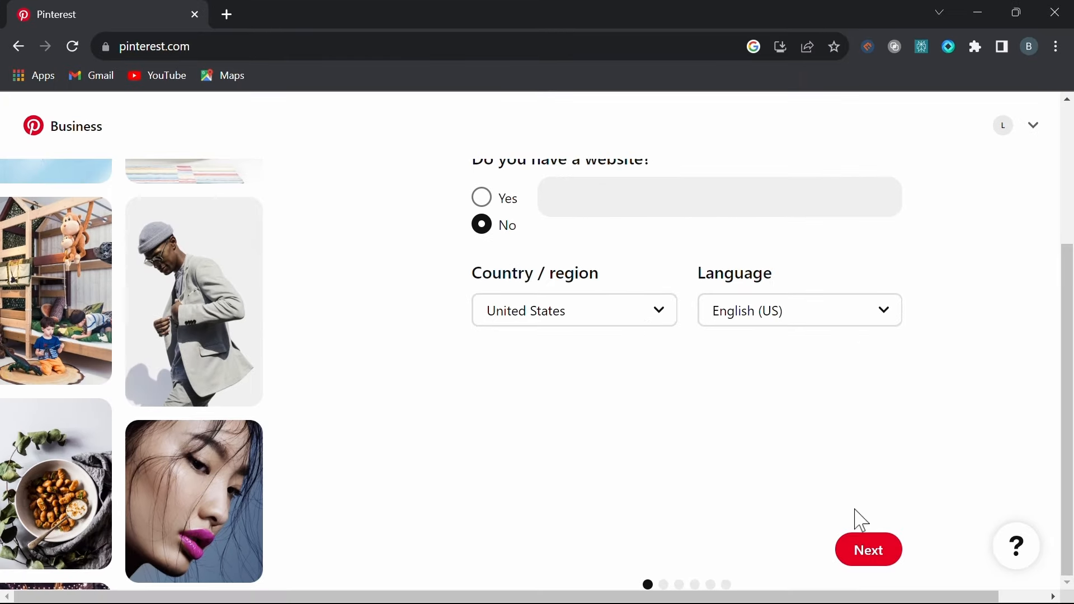
pyautogui.click(871, 549)
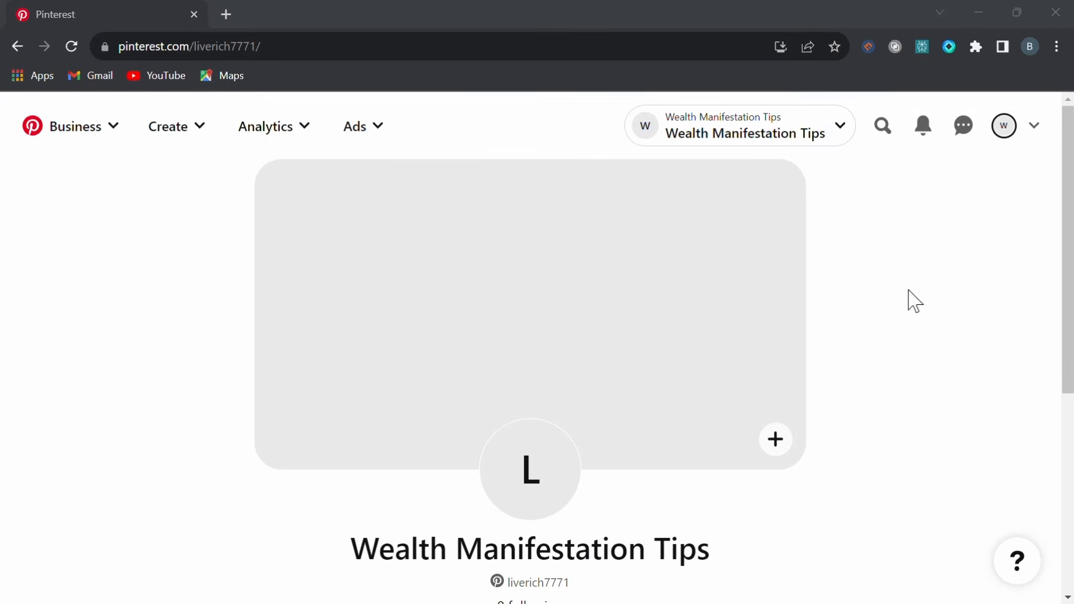
# - Search Pexels for wealthy women photos and download the black-and-white portrait of the long-haired woman in a white shirt
pyautogui.scroll(-3, 910, 458)
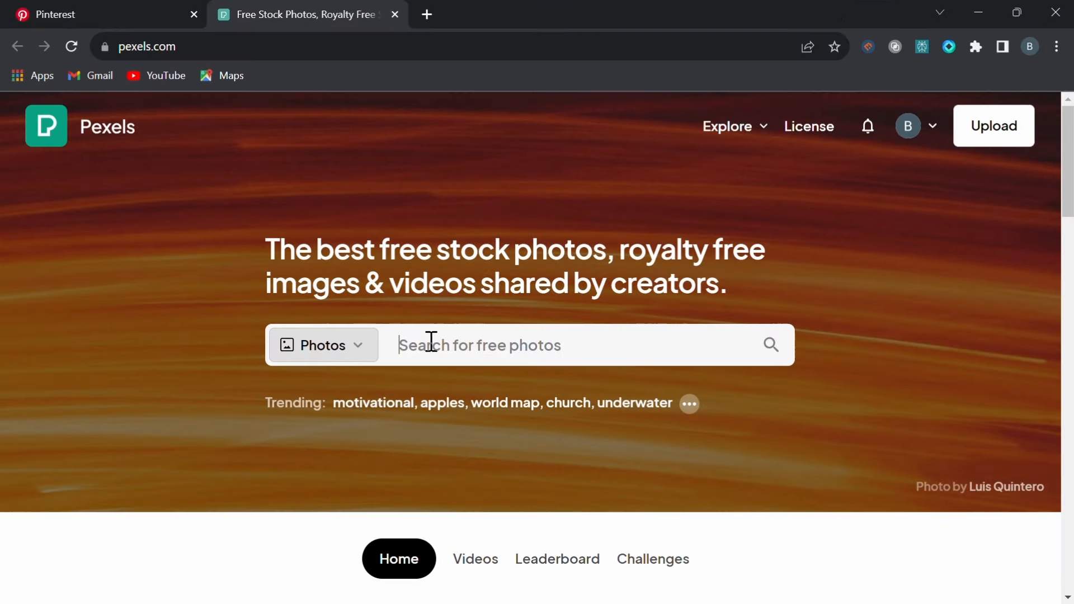
pyautogui.click(431, 341)
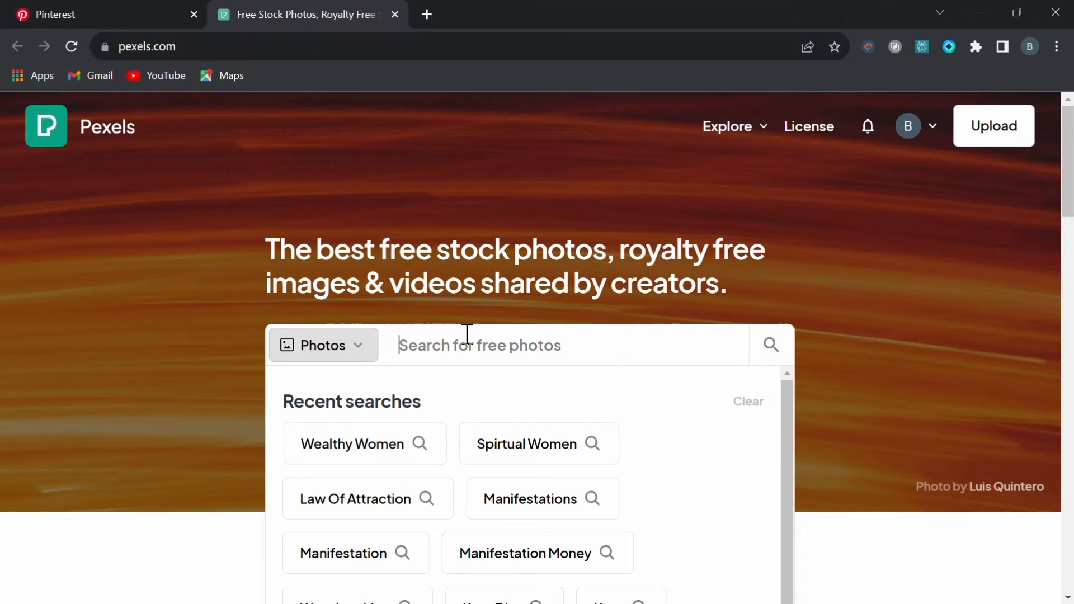
pyautogui.click(340, 451)
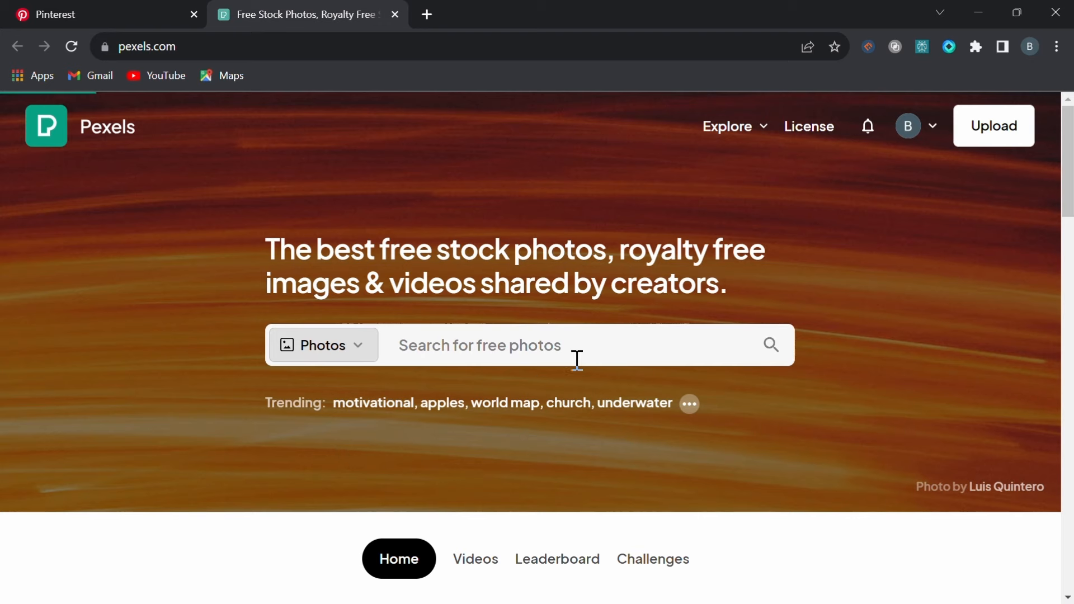
pyautogui.scroll(-10, 708, 516)
pyautogui.scroll(3, 709, 515)
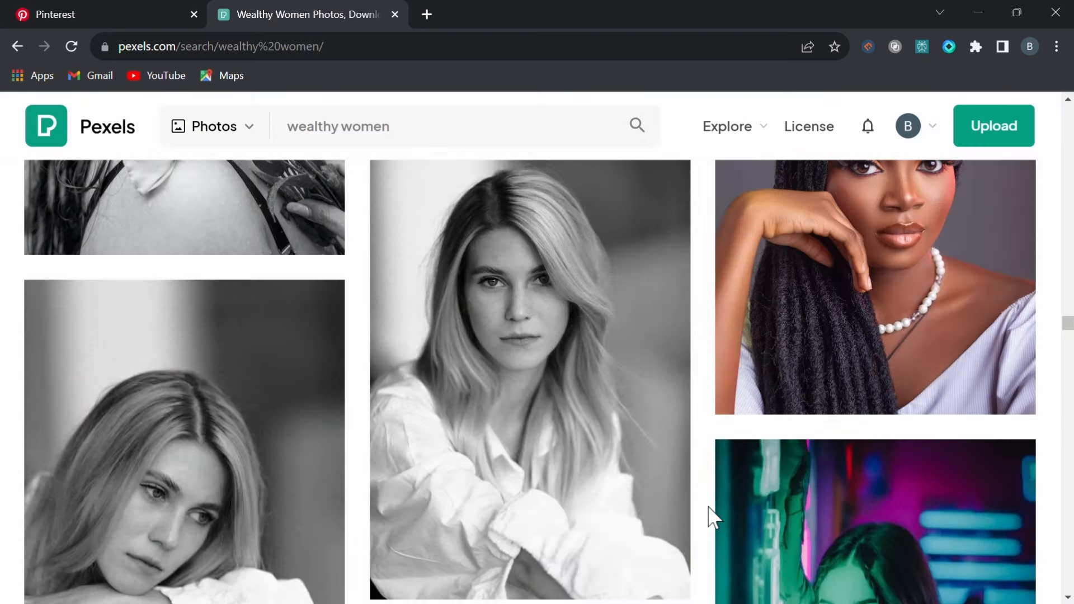
pyautogui.scroll(5, 709, 513)
pyautogui.scroll(-8, 709, 512)
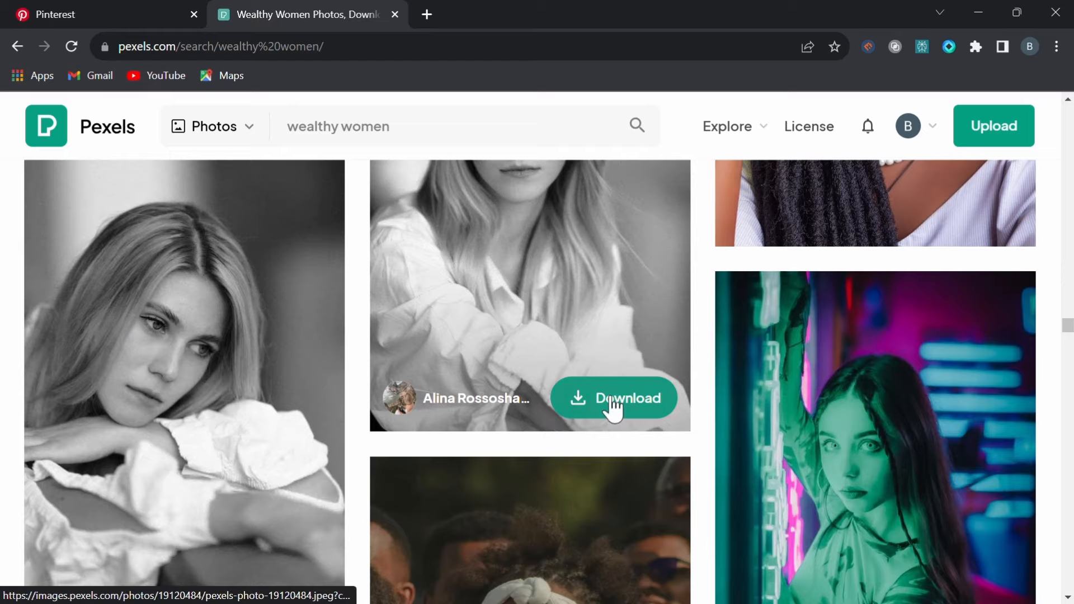
pyautogui.click(614, 406)
# - Look over the Wealth Manifestation Tips profile page on Pinterest and open the profile for editing
pyautogui.scroll(-4, 889, 344)
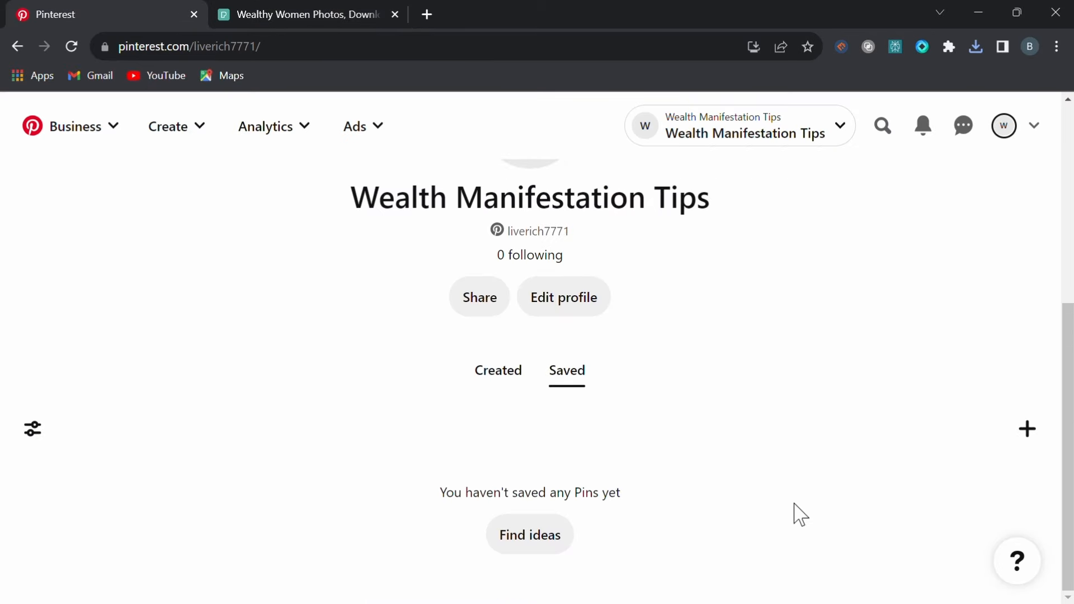
pyautogui.scroll(4, 781, 480)
pyautogui.scroll(-2, 781, 479)
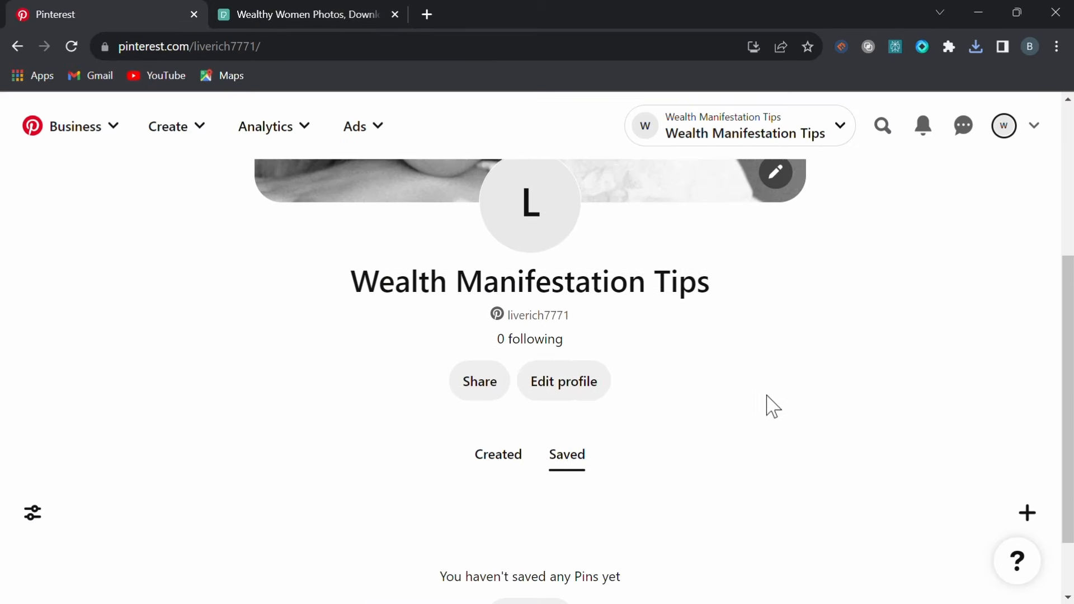
pyautogui.click(580, 386)
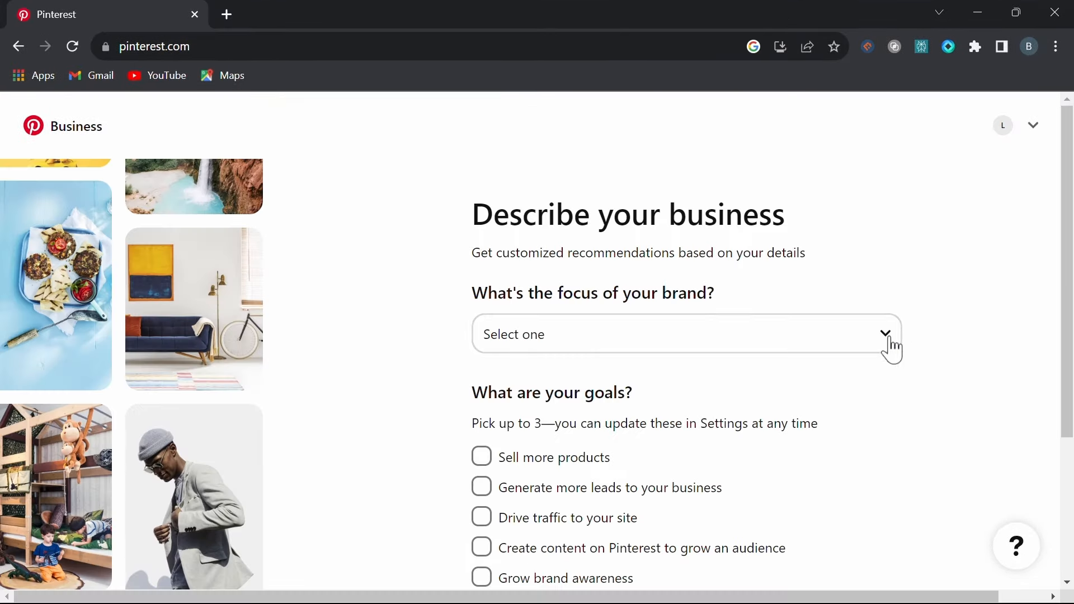
# - Describe the business by setting the brand focus to Other and selecting a goal
pyautogui.click(887, 343)
pyautogui.click(515, 534)
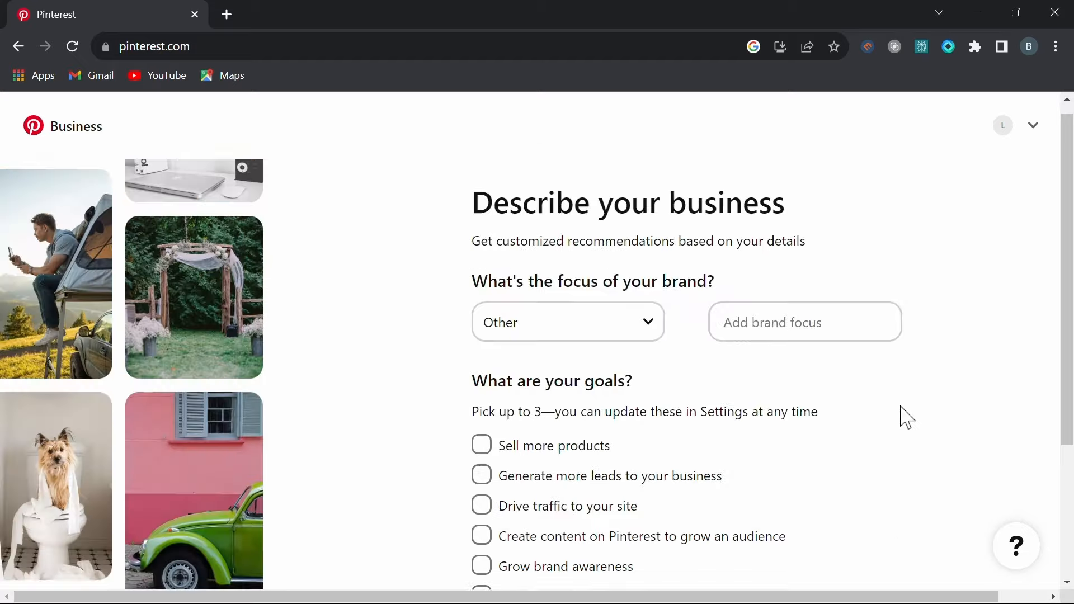
pyautogui.scroll(-3, 694, 391)
pyautogui.click(482, 357)
pyautogui.scroll(-1, 839, 476)
pyautogui.scroll(4, 867, 448)
pyautogui.click(840, 337)
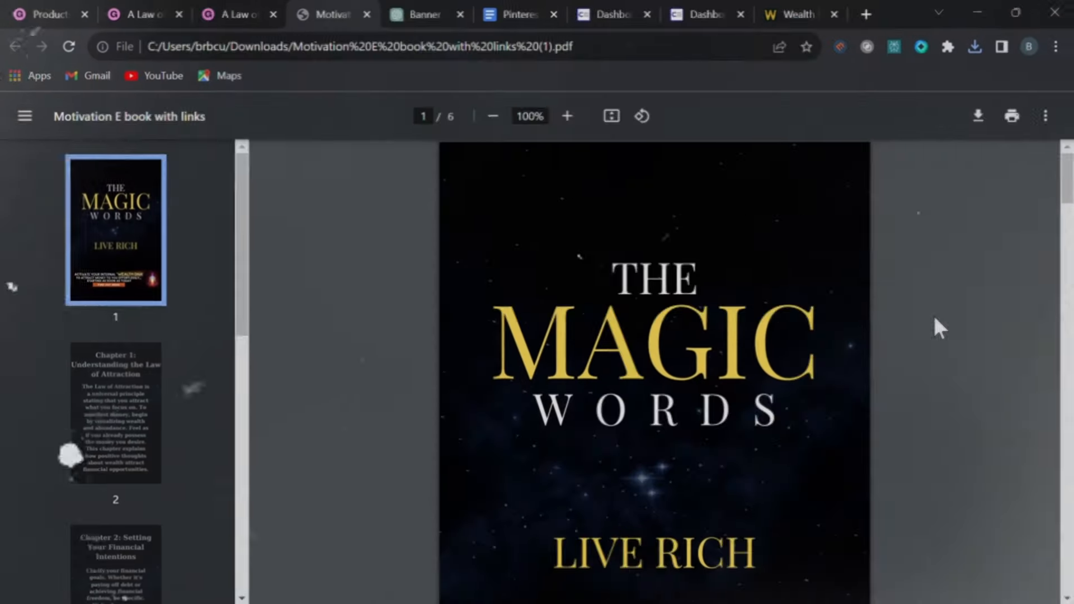
# - Test the Find Out More banner link on the e-book PDF's cover, return to the PDF and view its chapters
pyautogui.scroll(-5, 935, 324)
pyautogui.click(656, 302)
pyautogui.scroll(-1, 650, 292)
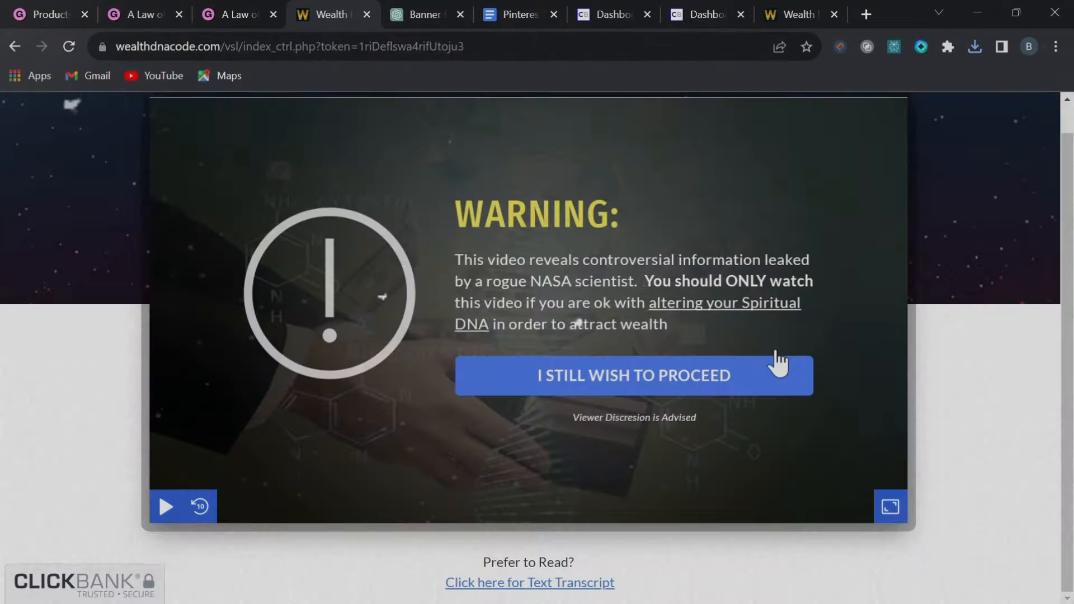
pyautogui.click(772, 361)
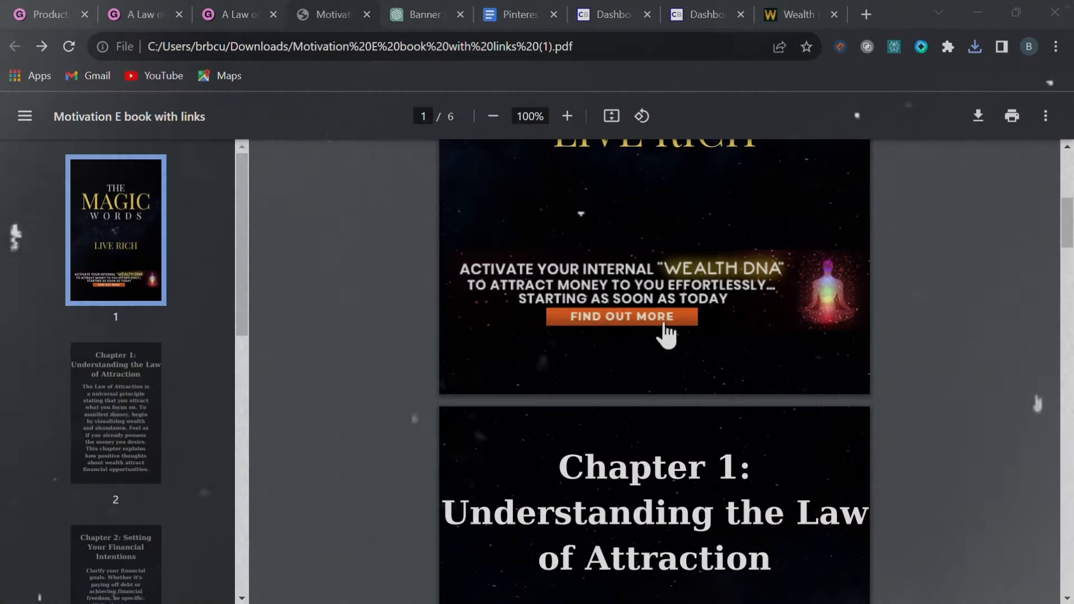
pyautogui.scroll(-10, 1003, 461)
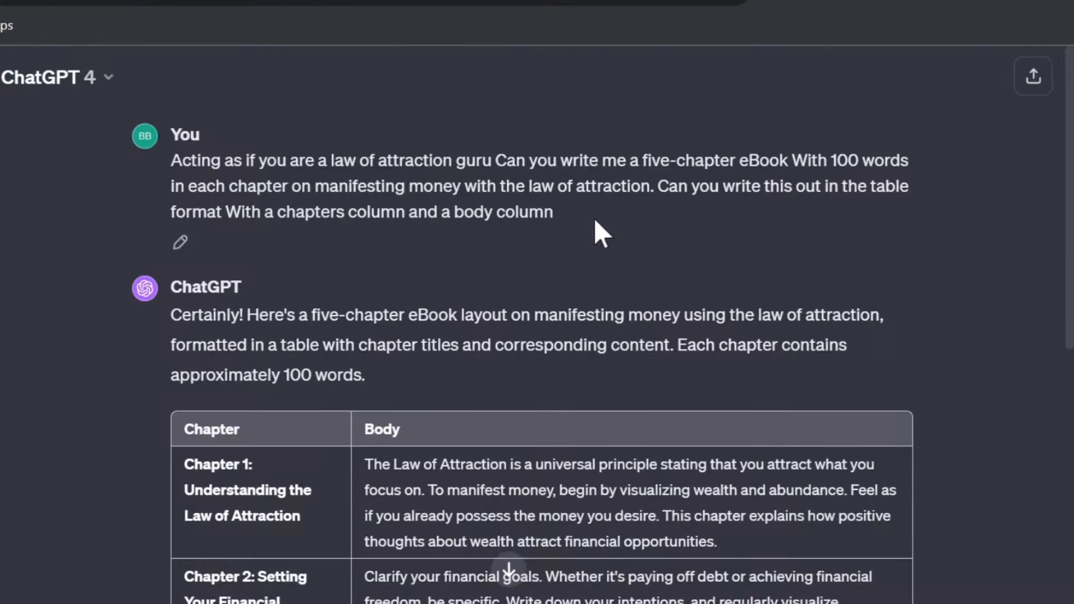
# - Review the ChatGPT prompt for a five-chapter law of attraction eBook and the resulting table of chapters and body text
pyautogui.moveTo(562, 216); pyautogui.dragTo(231, 185)
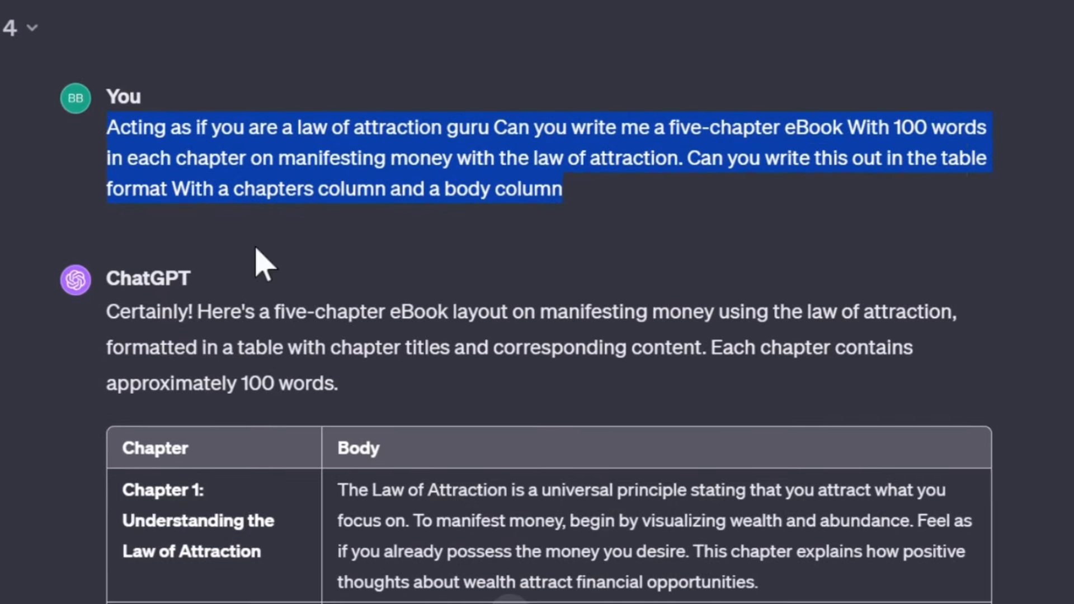
pyautogui.scroll(-4, 256, 249)
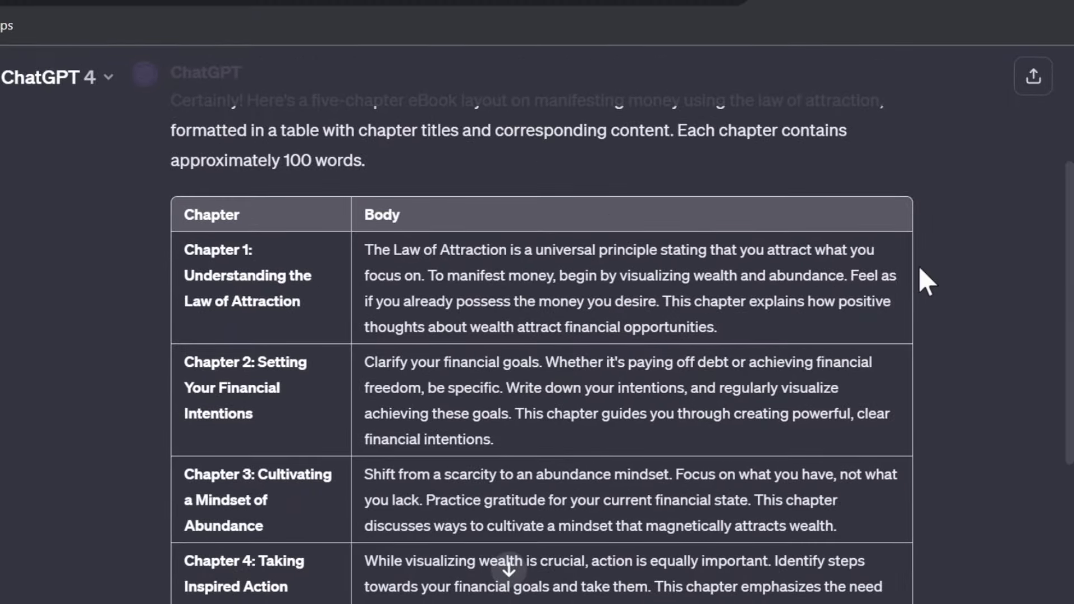
pyautogui.scroll(-4, 954, 291)
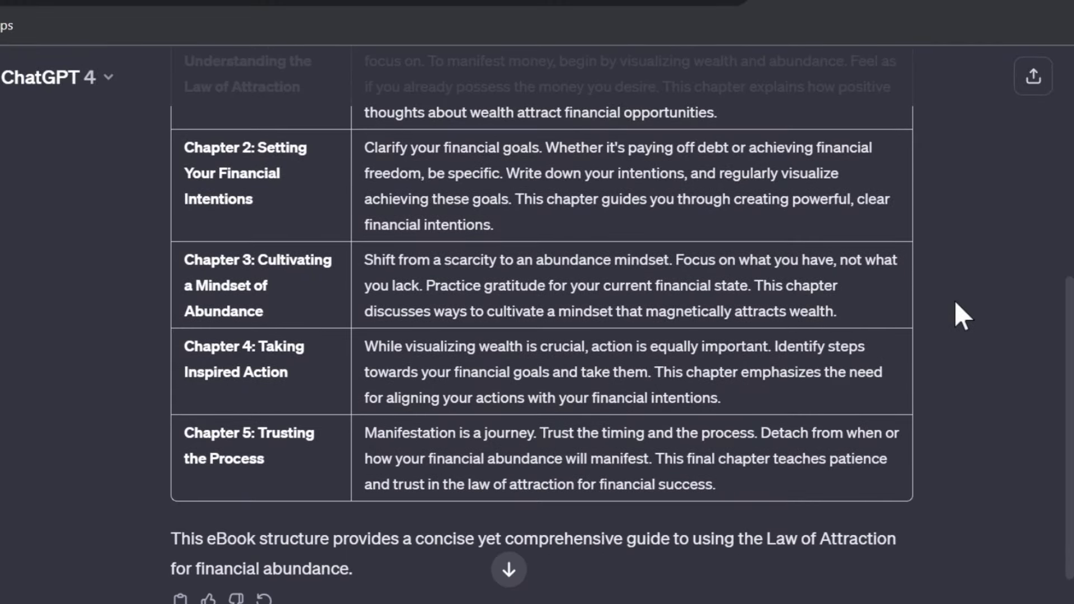
pyautogui.scroll(2, 462, 483)
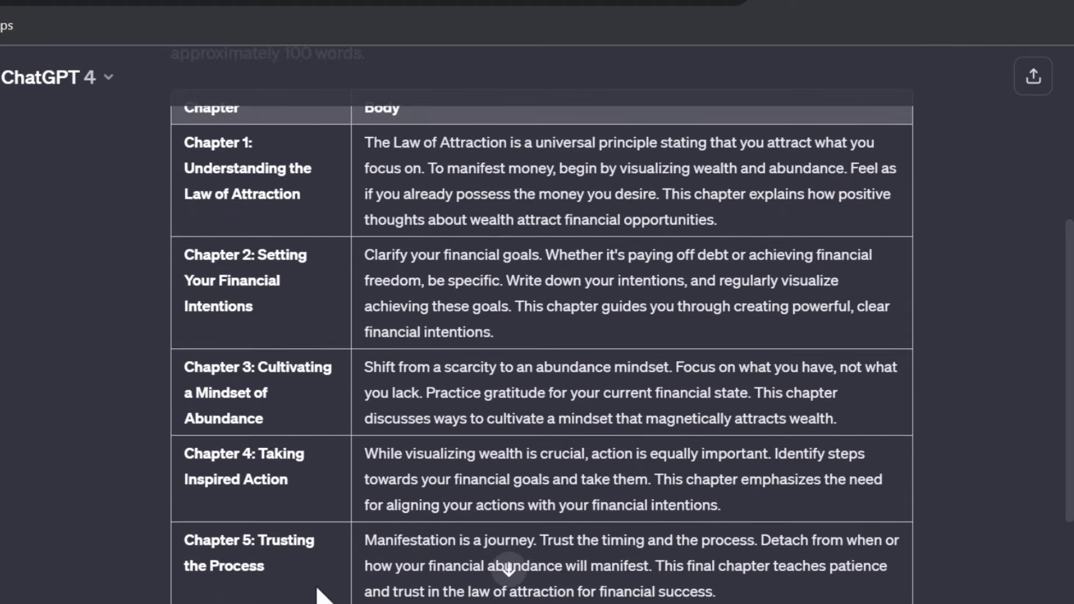
pyautogui.scroll(6, 75, 434)
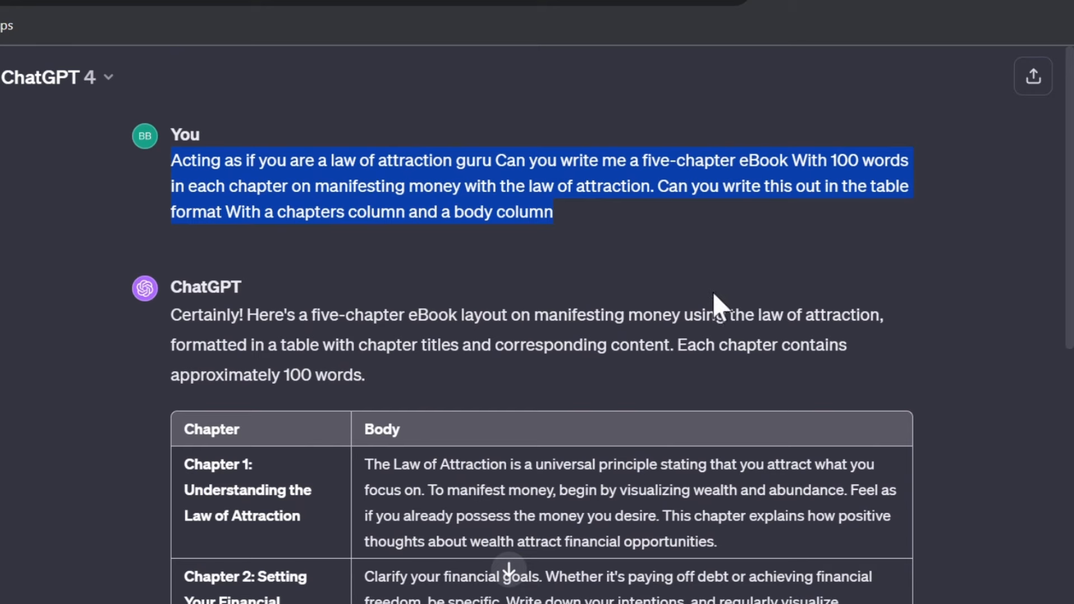
# - Switch to Canva and search for e book templates
pyautogui.click(26, 143)
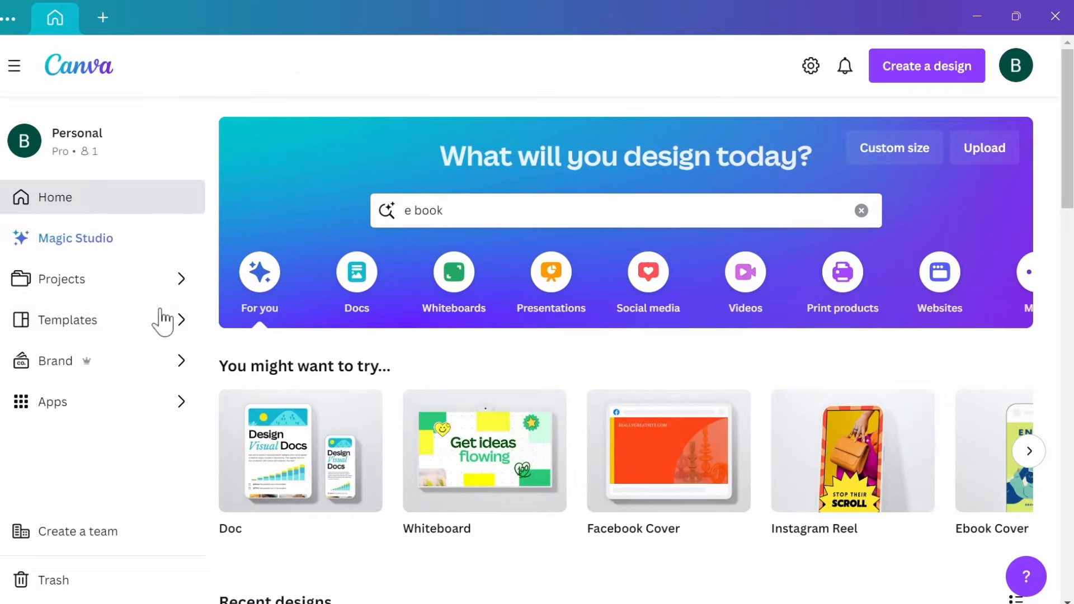
pyautogui.click(449, 218)
pyautogui.press('Return')
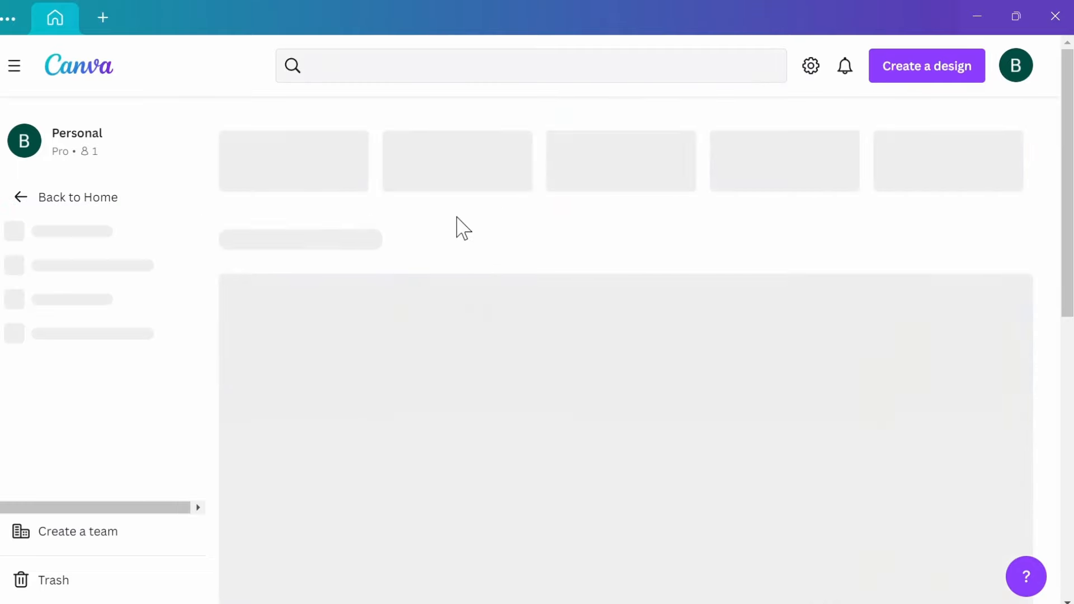
# - Find the Motivation Ebook Cover template titled The Magic Words and open it for customizing
pyautogui.scroll(-5, 665, 358)
pyautogui.scroll(-15, 663, 369)
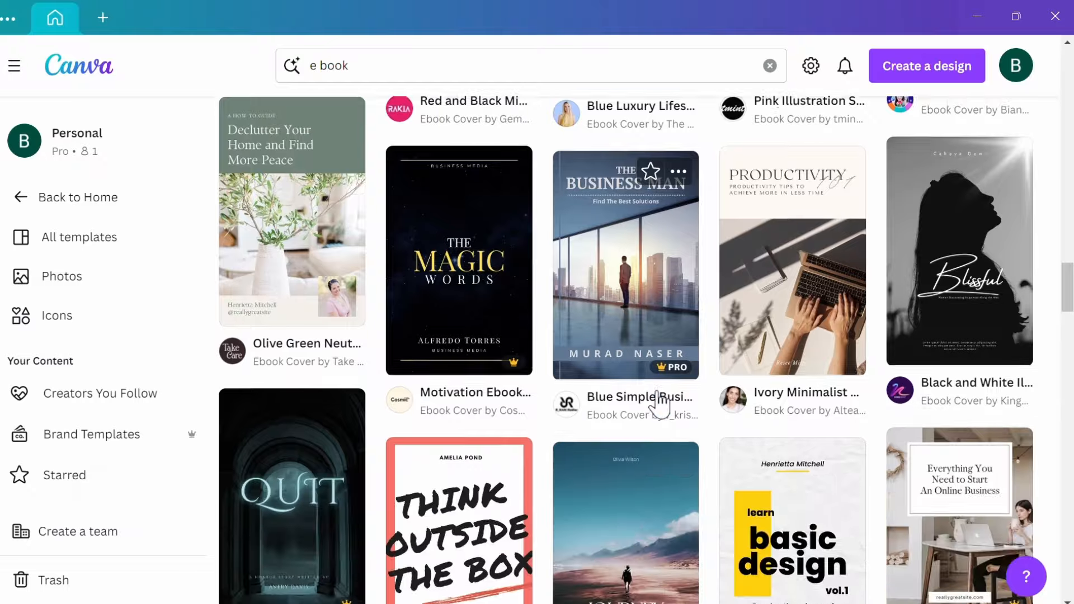
pyautogui.scroll(2, 423, 431)
pyautogui.click(424, 430)
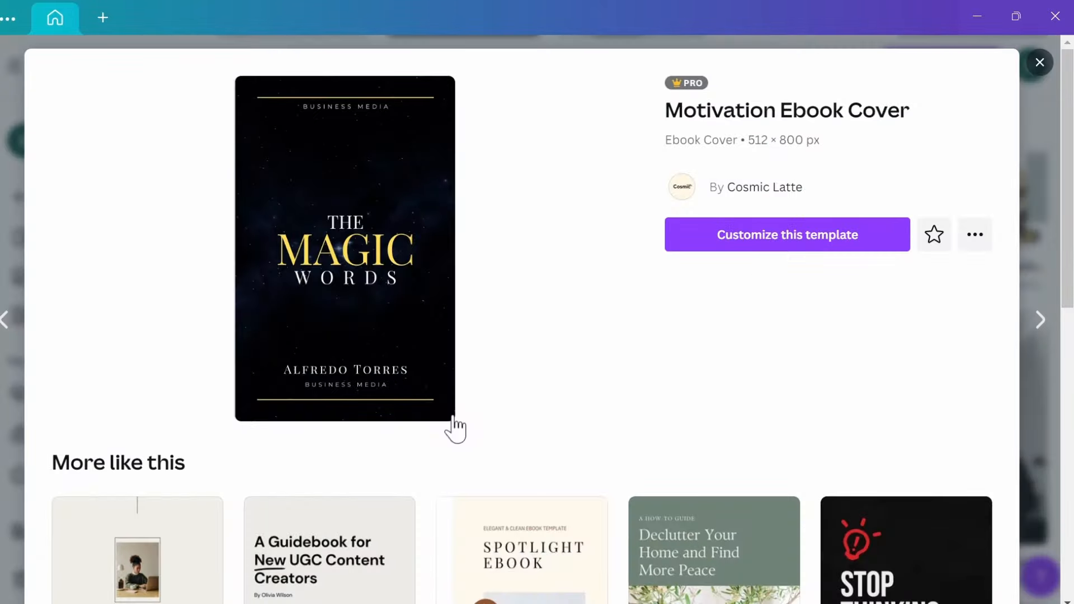
pyautogui.click(773, 239)
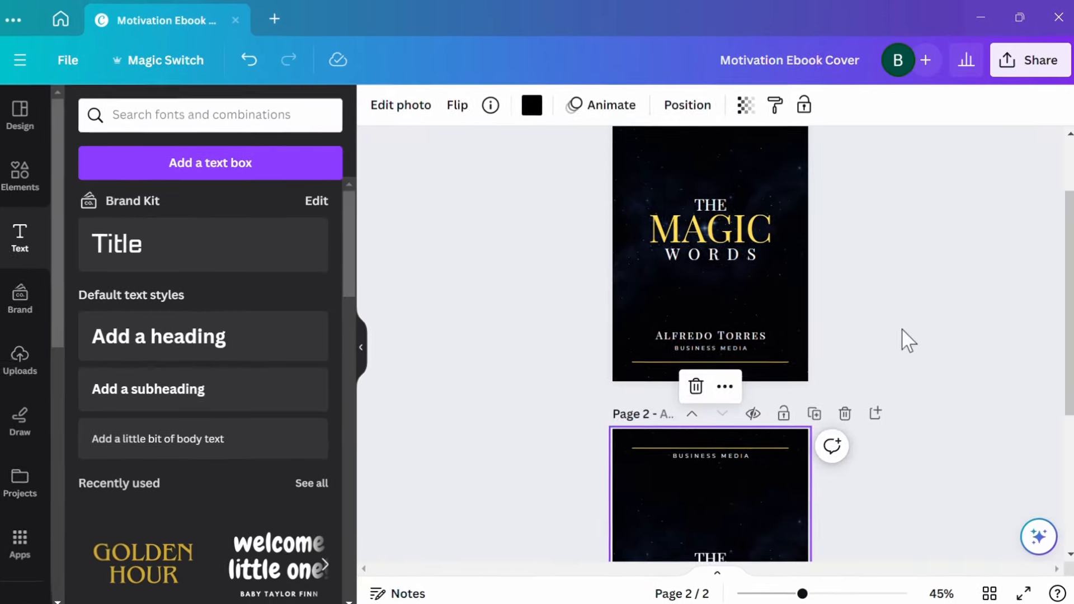
# - Delete all text and lines from the first cover page and remove the second page, keeping the starry background
pyautogui.scroll(2, 902, 330)
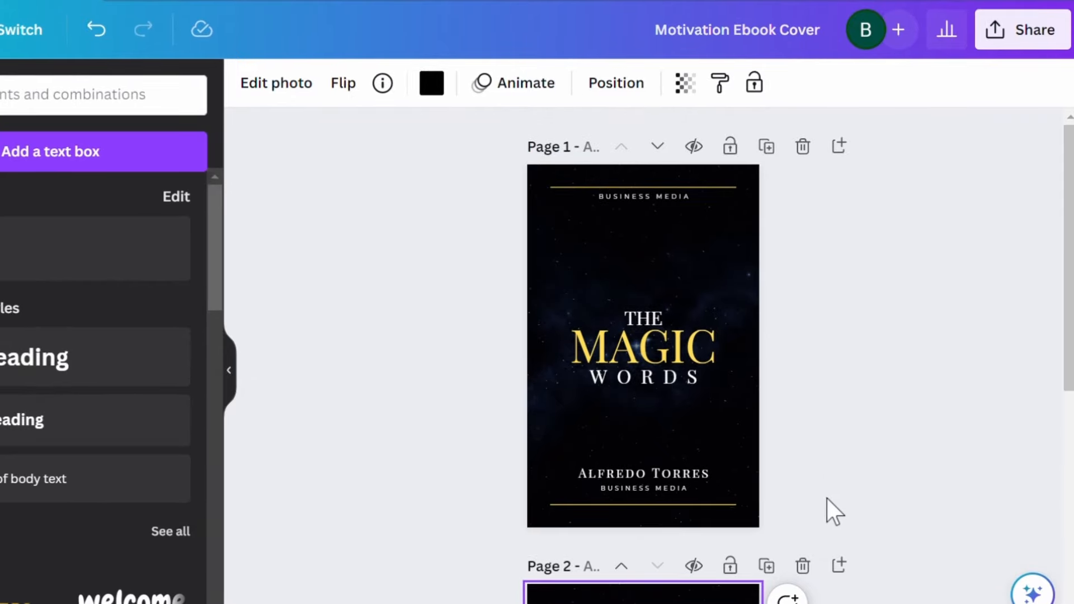
pyautogui.moveTo(759, 515); pyautogui.dragTo(565, 169)
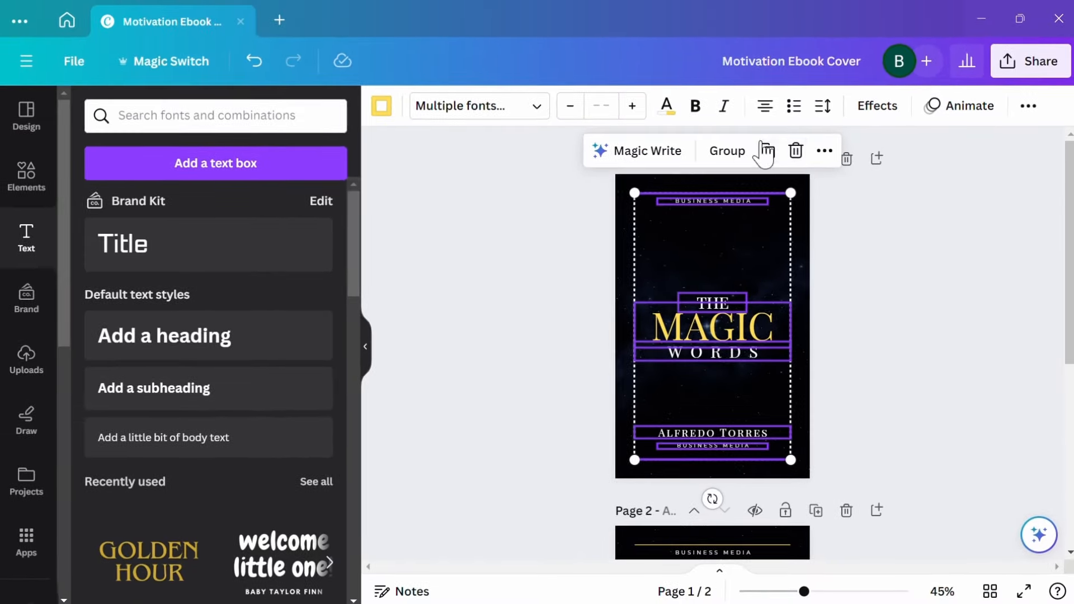
pyautogui.click(742, 136)
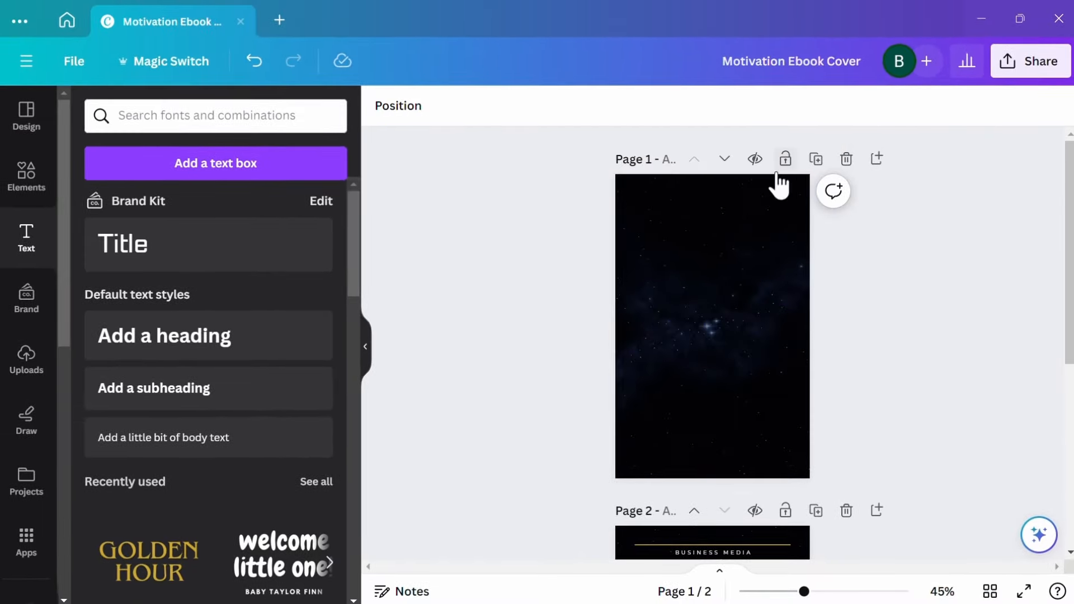
pyautogui.scroll(-1, 854, 493)
pyautogui.click(846, 432)
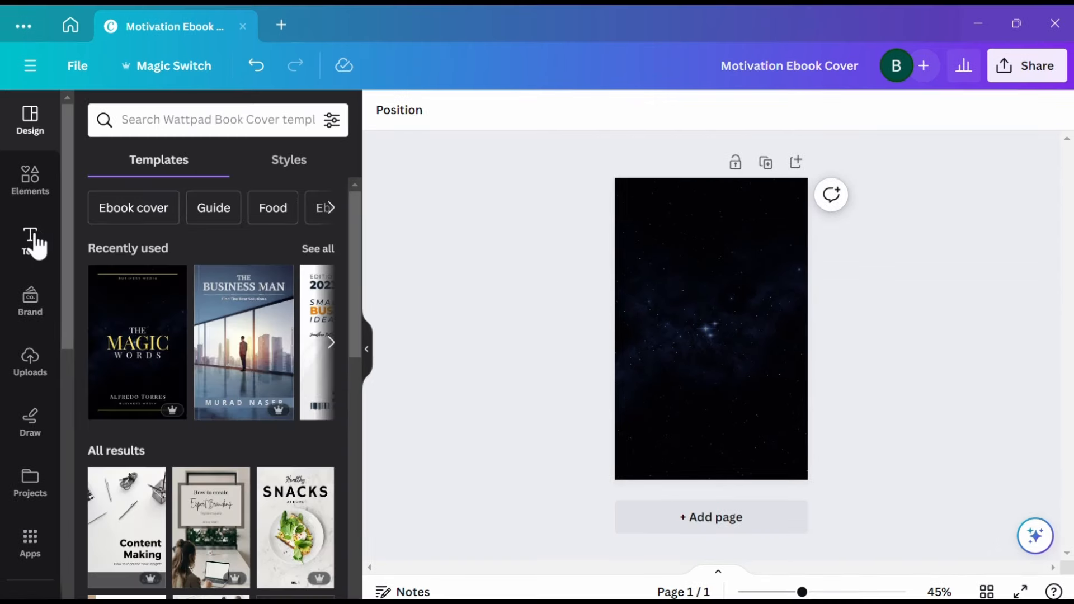
# - Add a heading and a subheading from the default text styles to the blank starry page
pyautogui.click(31, 239)
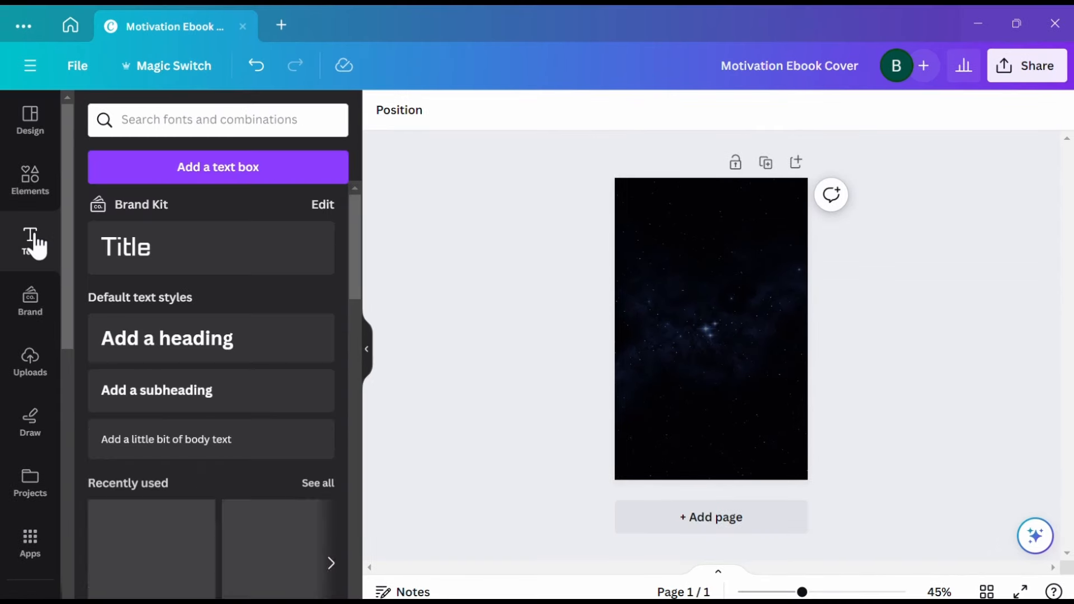
pyautogui.click(194, 351)
pyautogui.click(186, 393)
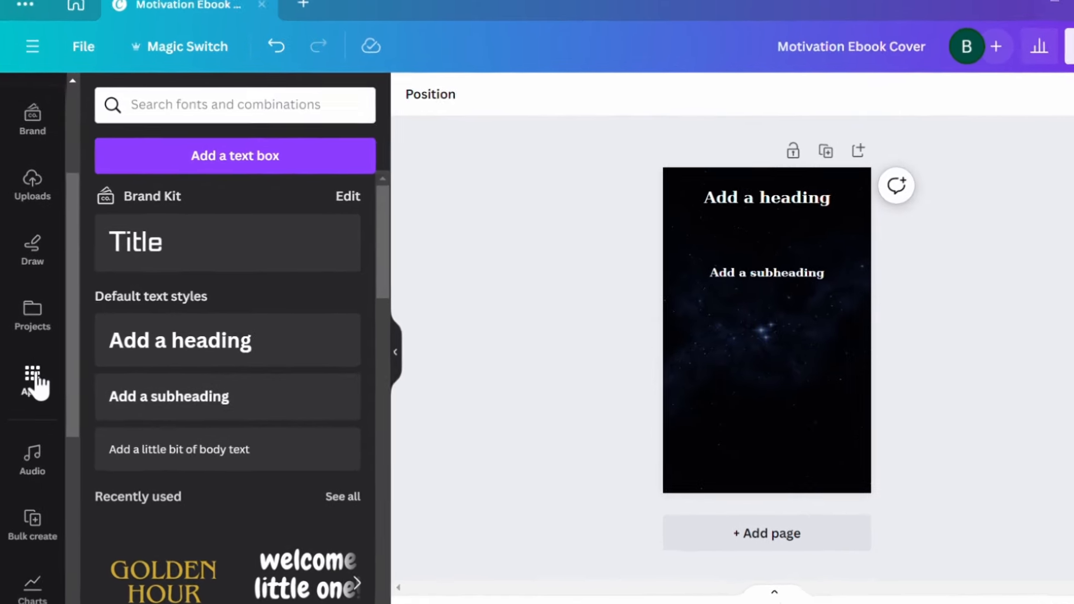
# - Open the Bulk create app and choose to enter its data manually
pyautogui.click(30, 540)
pyautogui.scroll(-10, 288, 325)
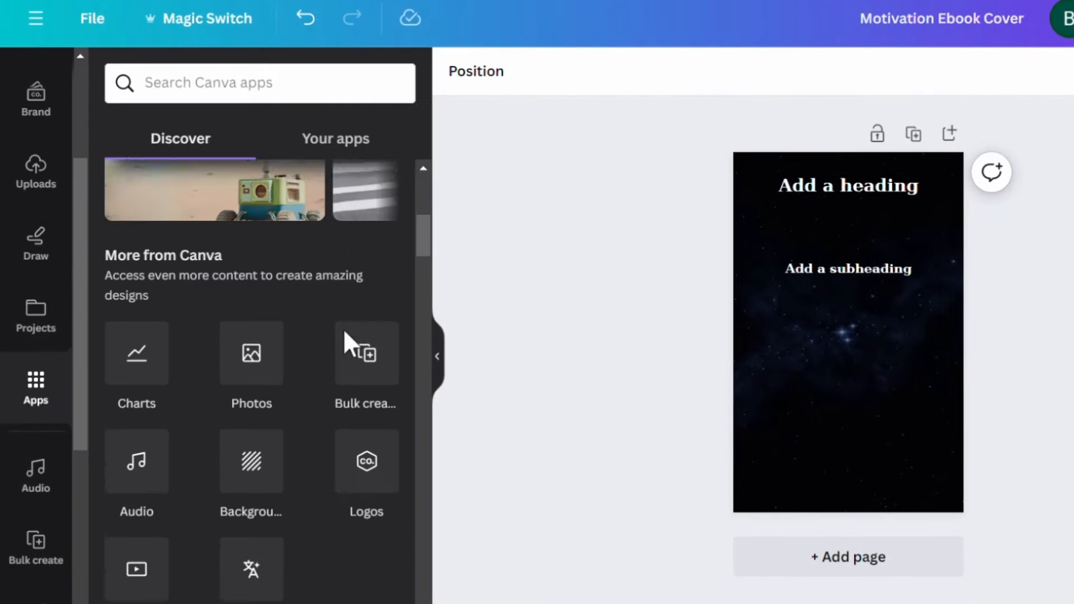
pyautogui.scroll(-2, 344, 333)
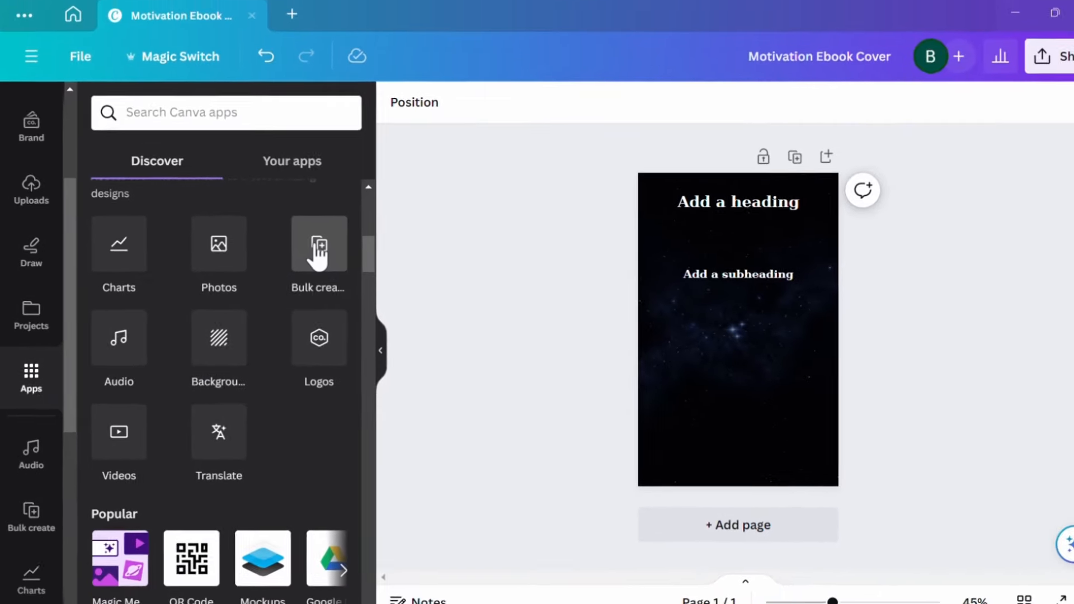
pyautogui.click(363, 238)
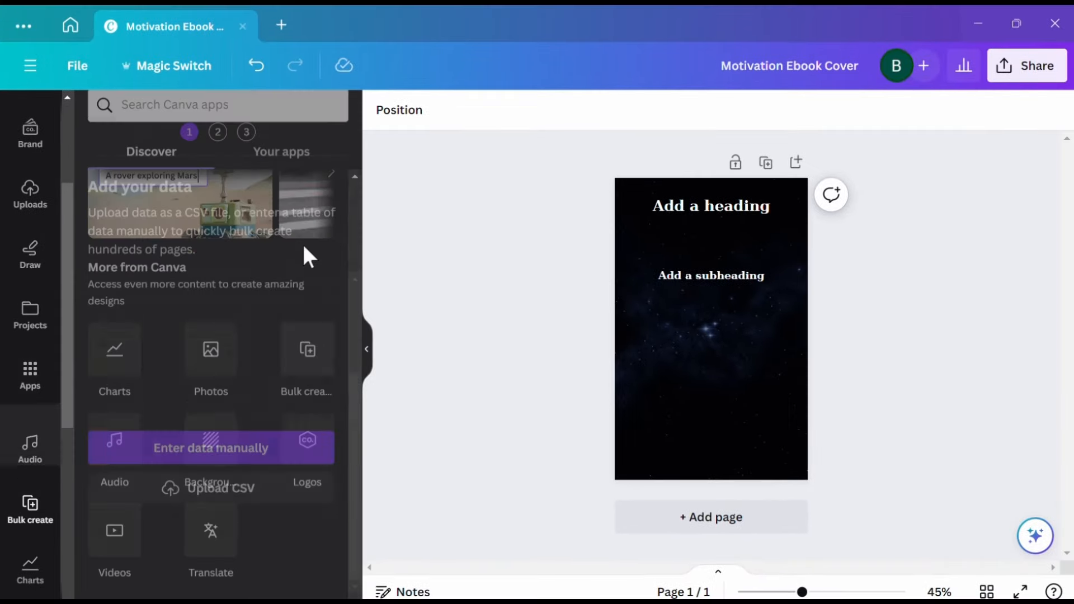
pyautogui.click(210, 464)
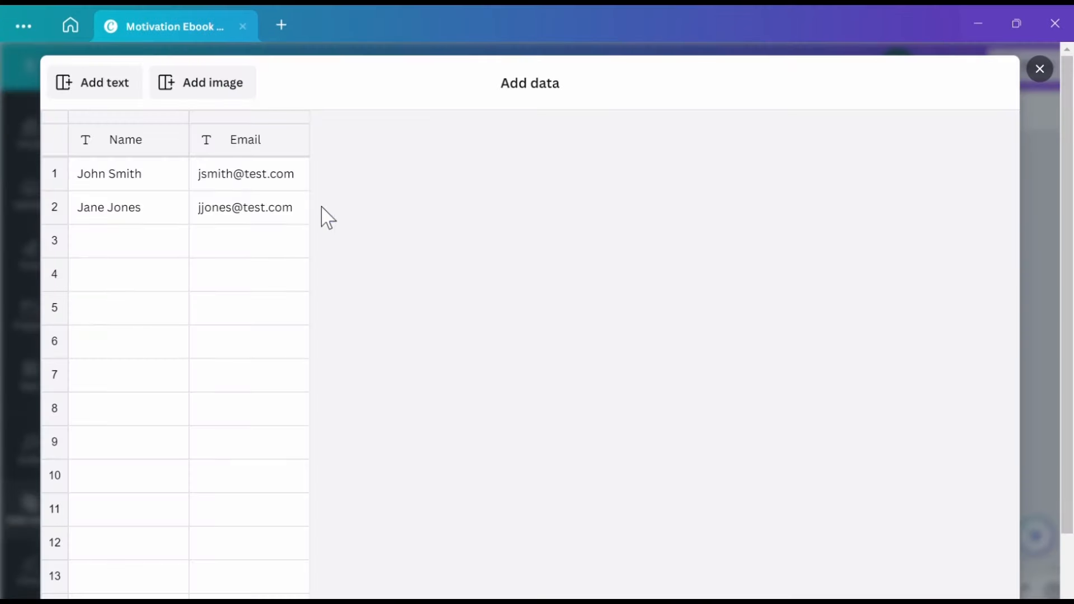
# - Clear the sample names and e-mail addresses from the first two rows of the data table
pyautogui.click(128, 207)
pyautogui.press('Delete')
pyautogui.click(161, 174)
pyautogui.press('Delete')
pyautogui.click(246, 178)
pyautogui.press('Delete')
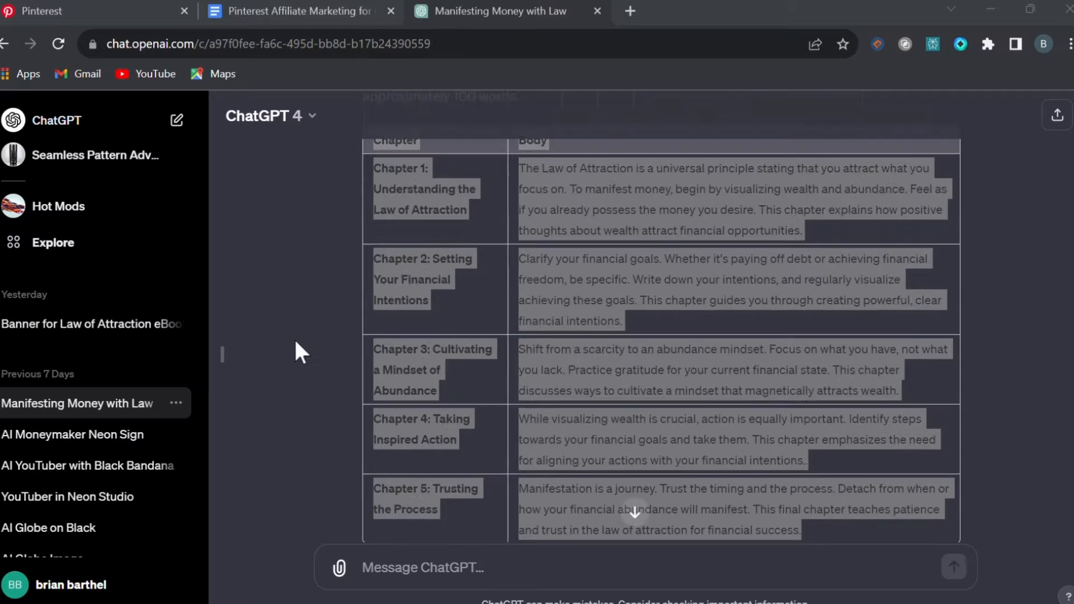
# - Copy the five-chapter table from ChatGPT, paste it into the Canva data table from the header row, and confirm the data
pyautogui.moveTo(801, 530); pyautogui.dragTo(372, 332)
pyautogui.rightClick(388, 341)
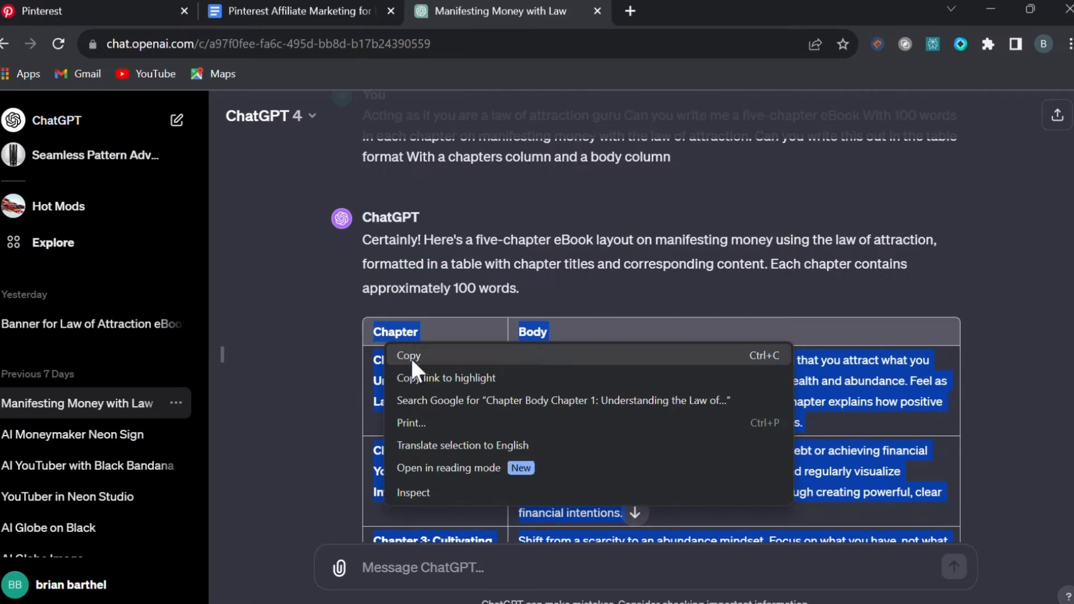
pyautogui.click(410, 357)
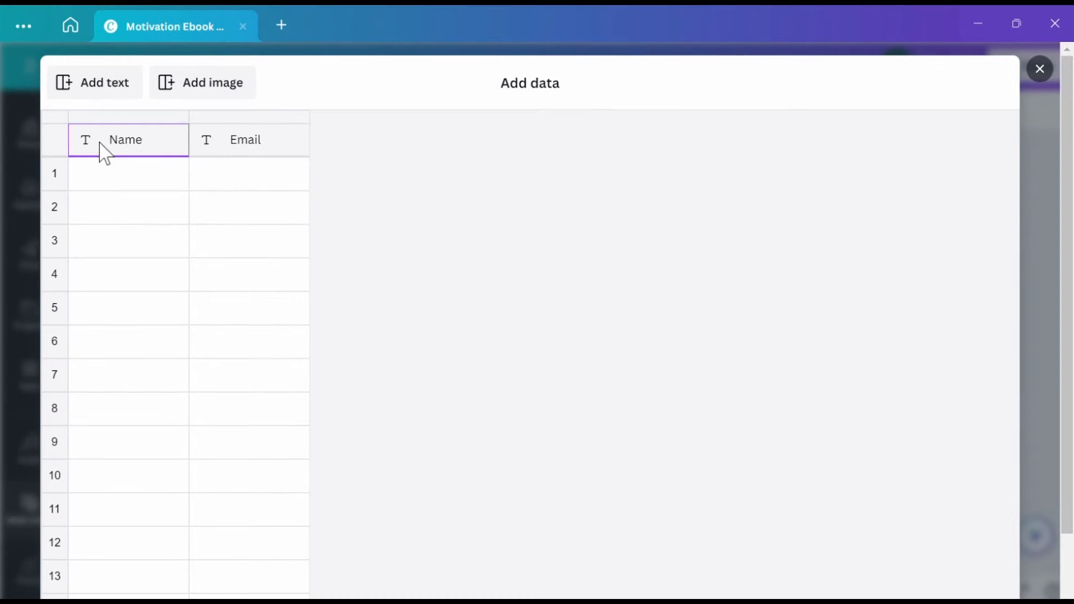
pyautogui.rightClick(101, 148)
pyautogui.click(150, 197)
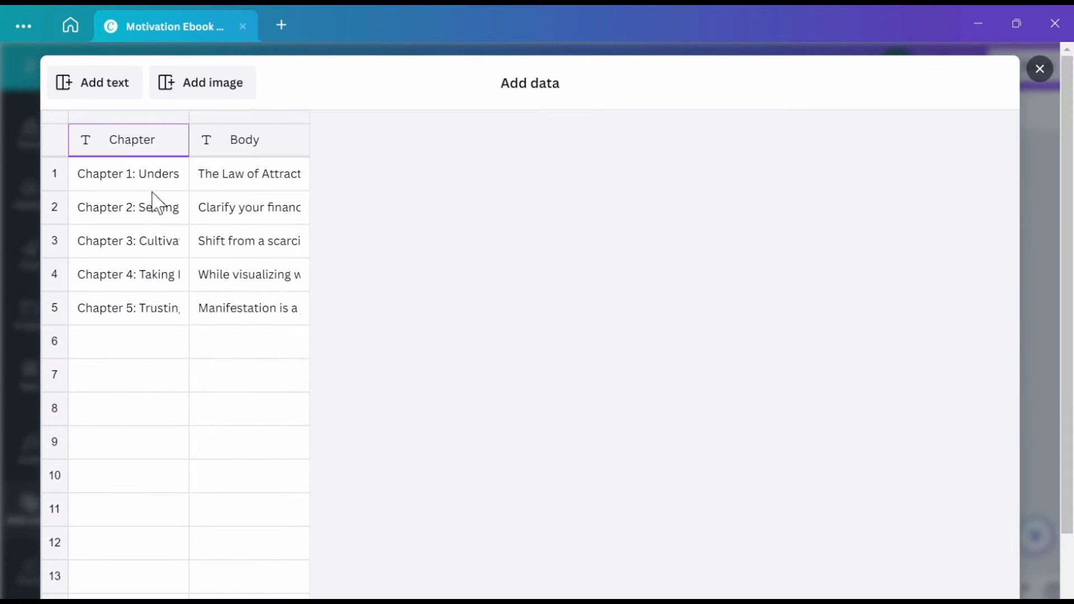
pyautogui.scroll(-5, 250, 204)
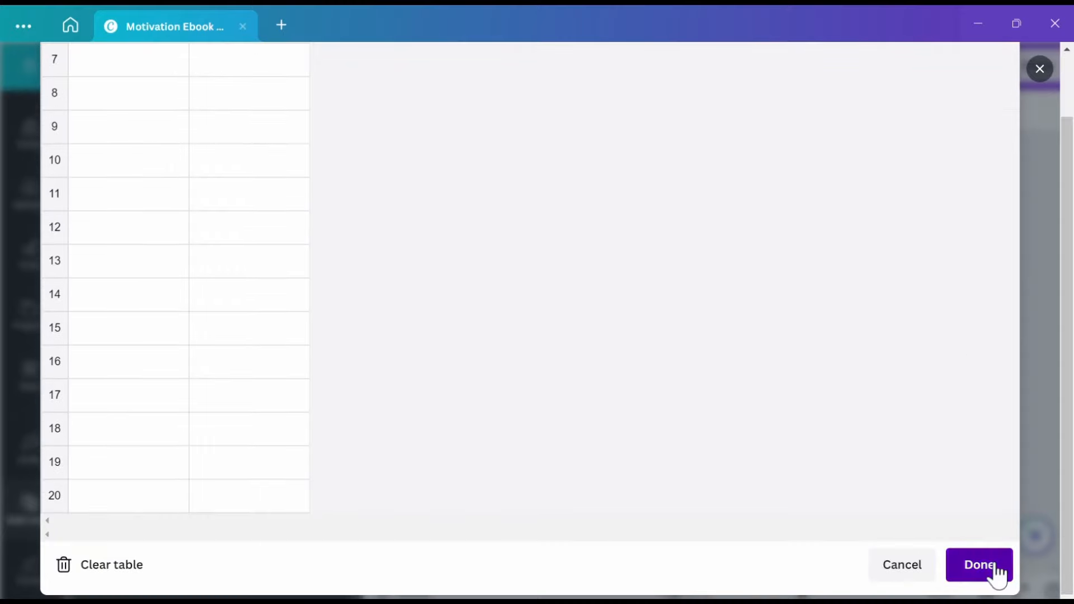
pyautogui.click(979, 565)
# - Connect the heading to the Chapter data field and the subheading to the Body data field
pyautogui.rightClick(719, 206)
pyautogui.click(889, 355)
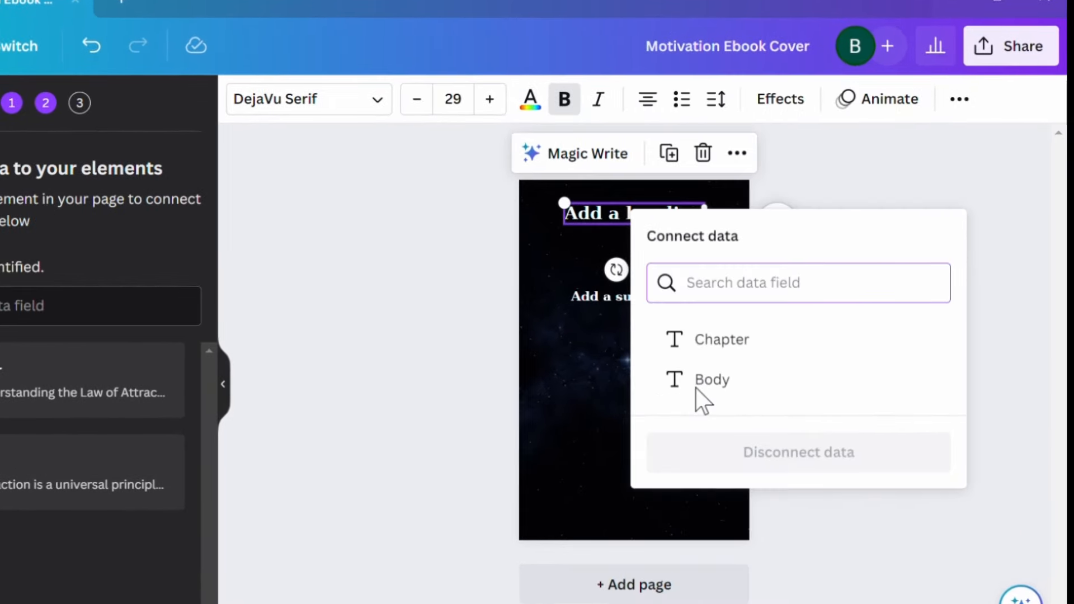
pyautogui.click(716, 341)
pyautogui.rightClick(620, 298)
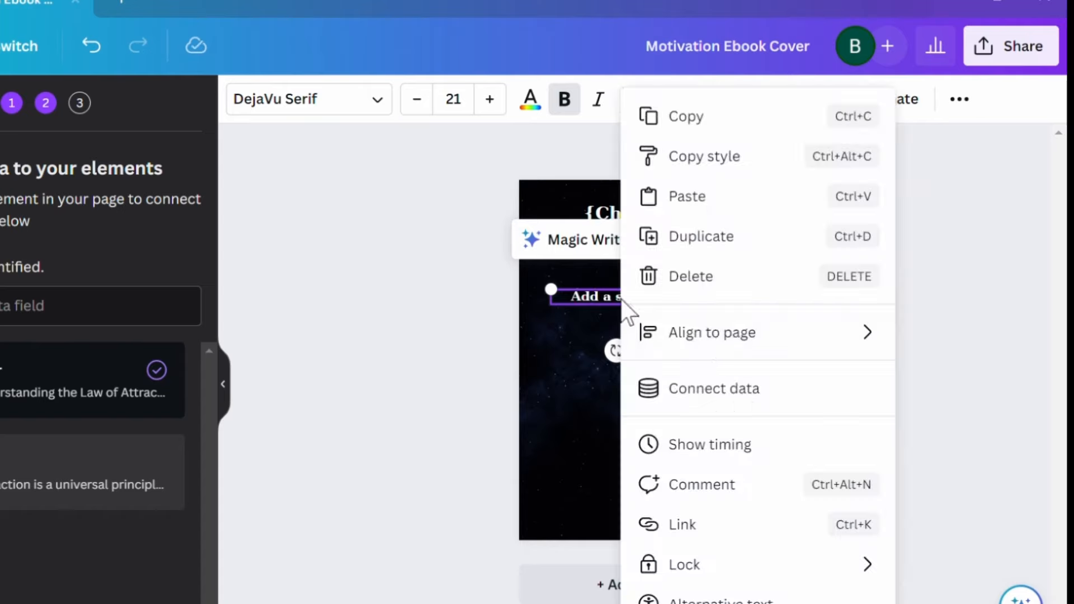
pyautogui.click(703, 390)
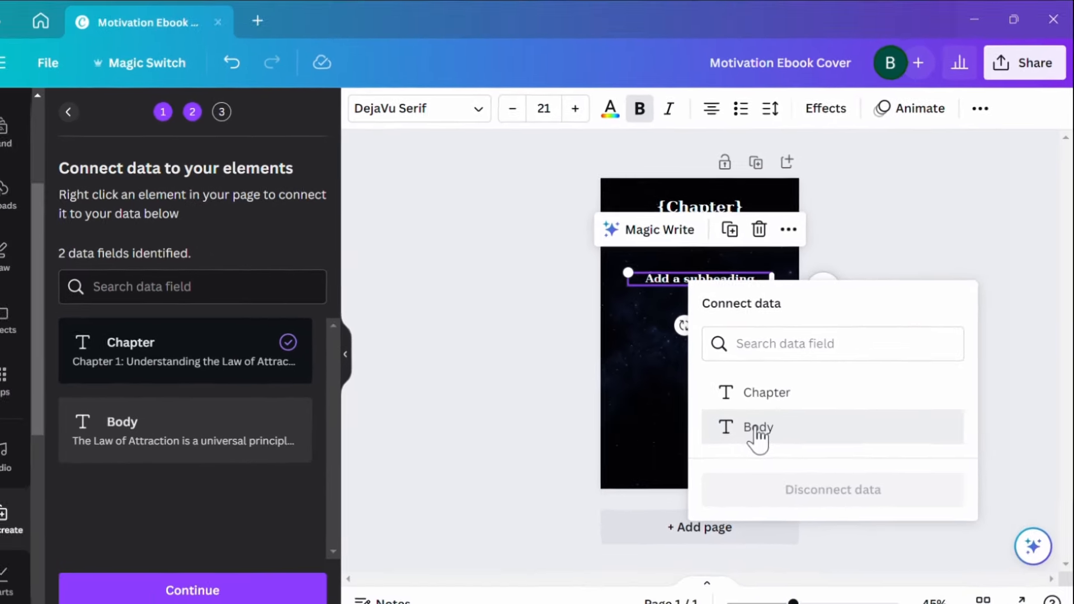
pyautogui.click(702, 470)
# - Generate 5 designs from all the chapter rows and look through the resulting pages
pyautogui.click(241, 579)
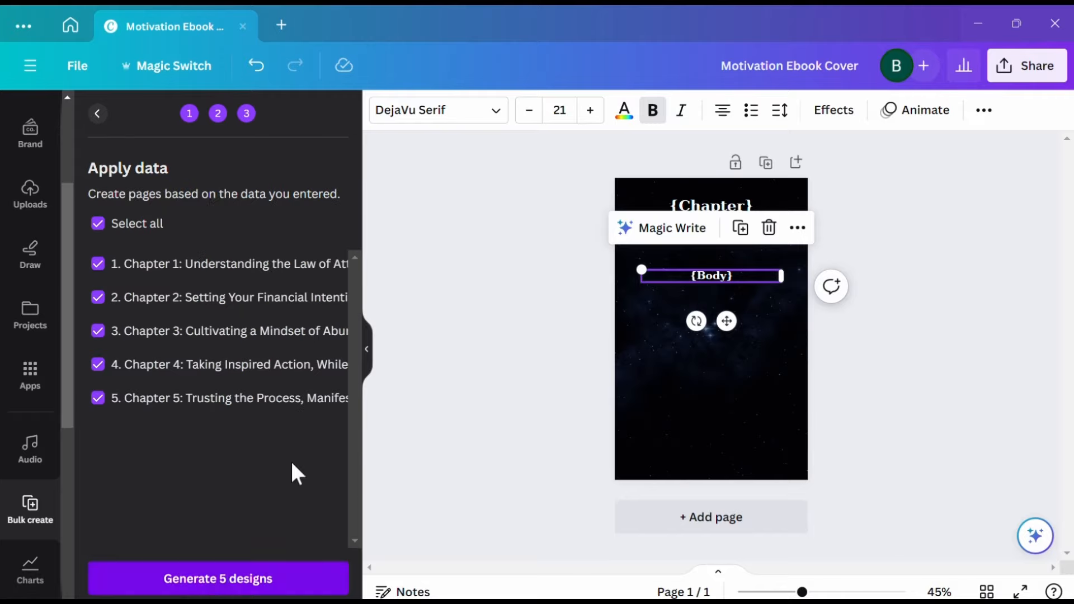
pyautogui.click(132, 583)
pyautogui.scroll(-15, 886, 388)
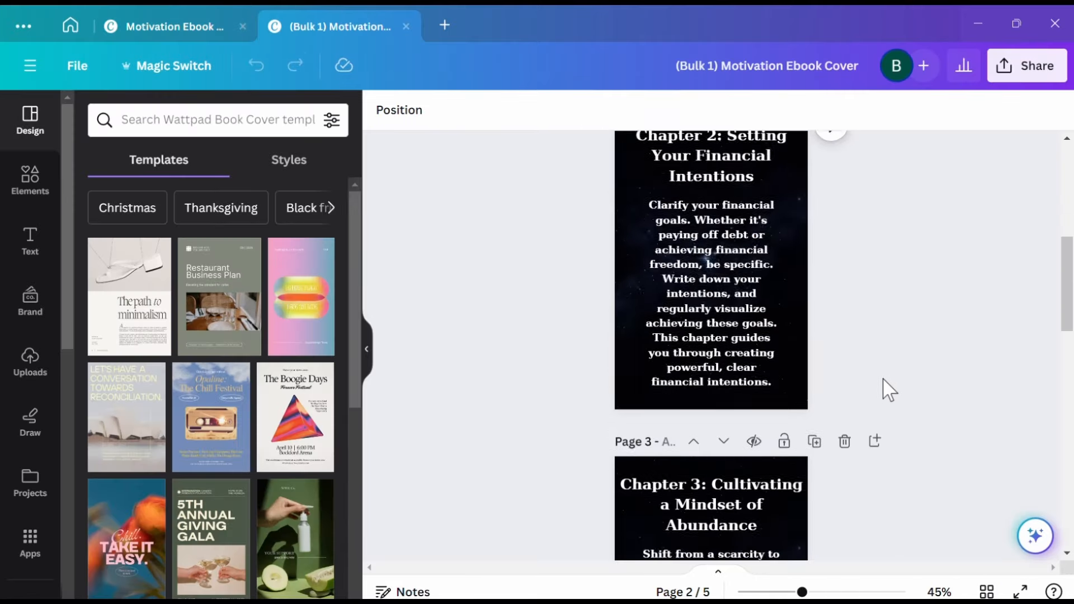
pyautogui.scroll(15, 947, 383)
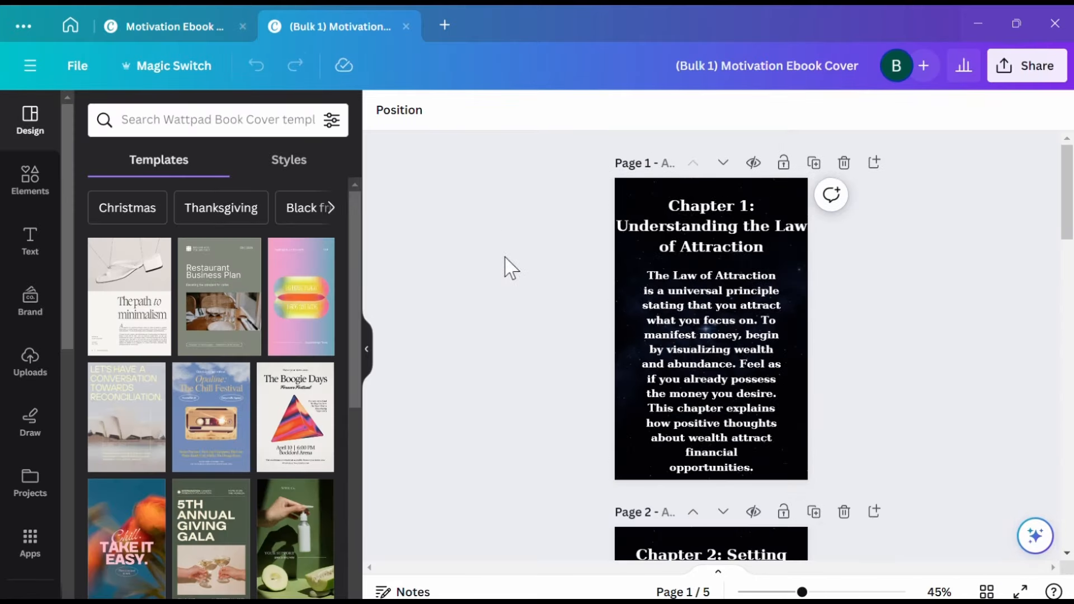
# - Search for the Motivation Ebook Cover template, add The Magic Words cover as a new page, and move it before Chapter 1
pyautogui.click(145, 118)
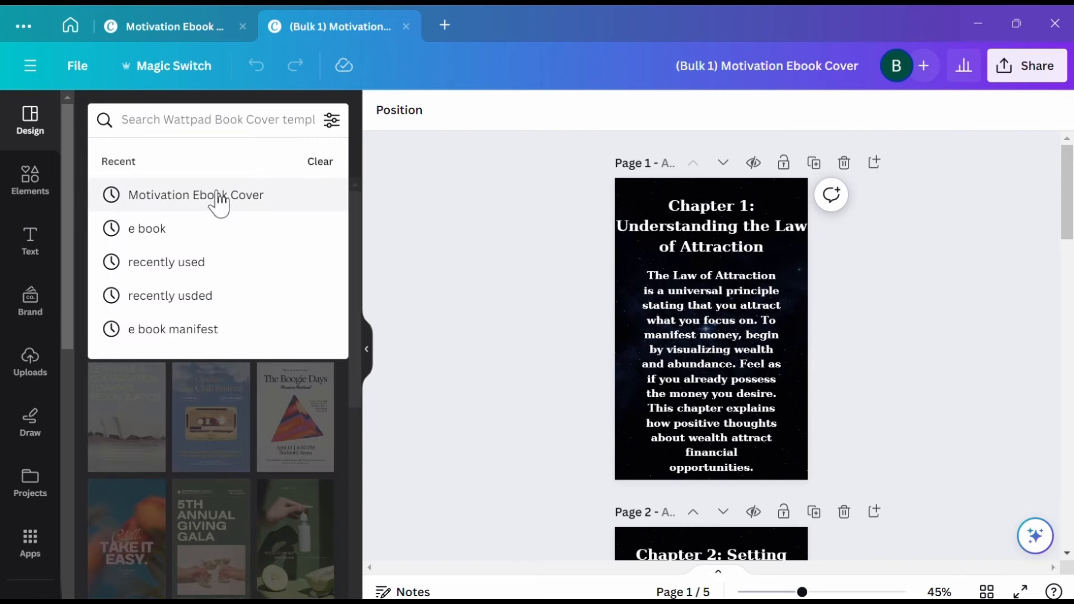
pyautogui.click(234, 198)
pyautogui.click(134, 260)
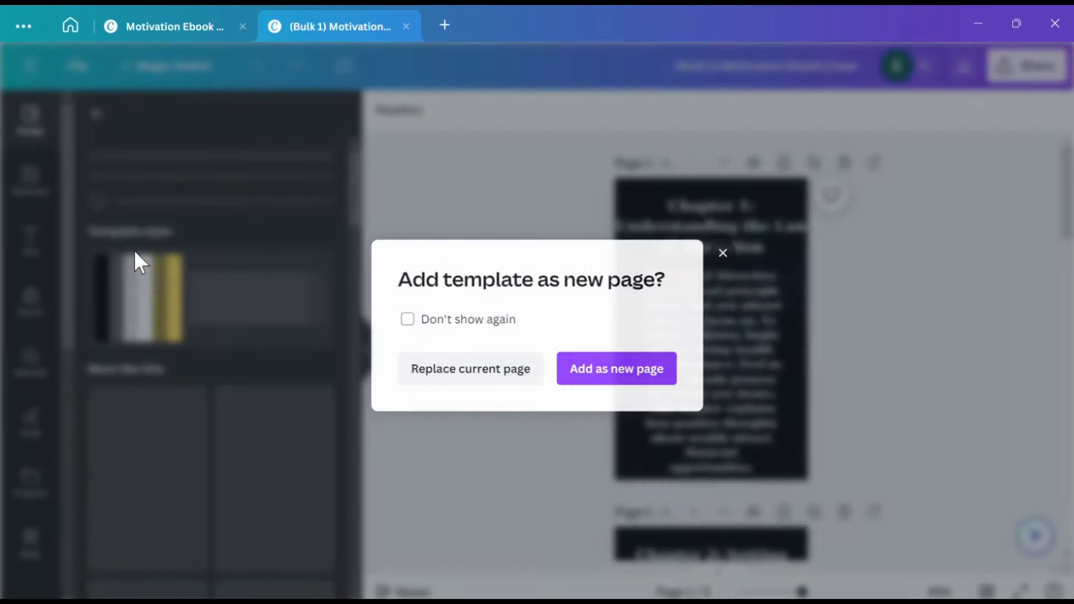
pyautogui.click(619, 372)
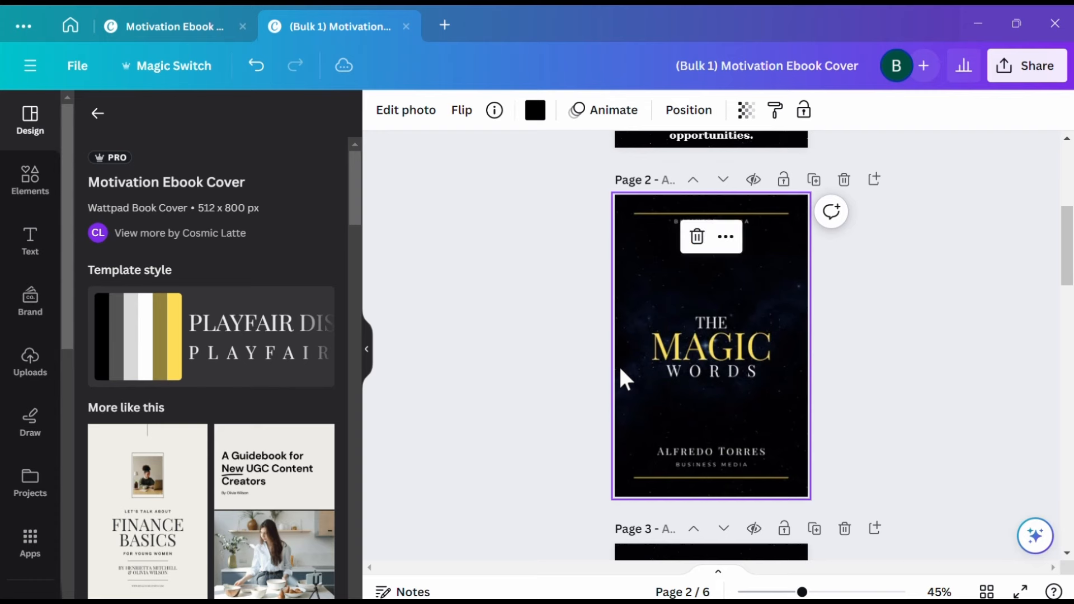
pyautogui.click(693, 180)
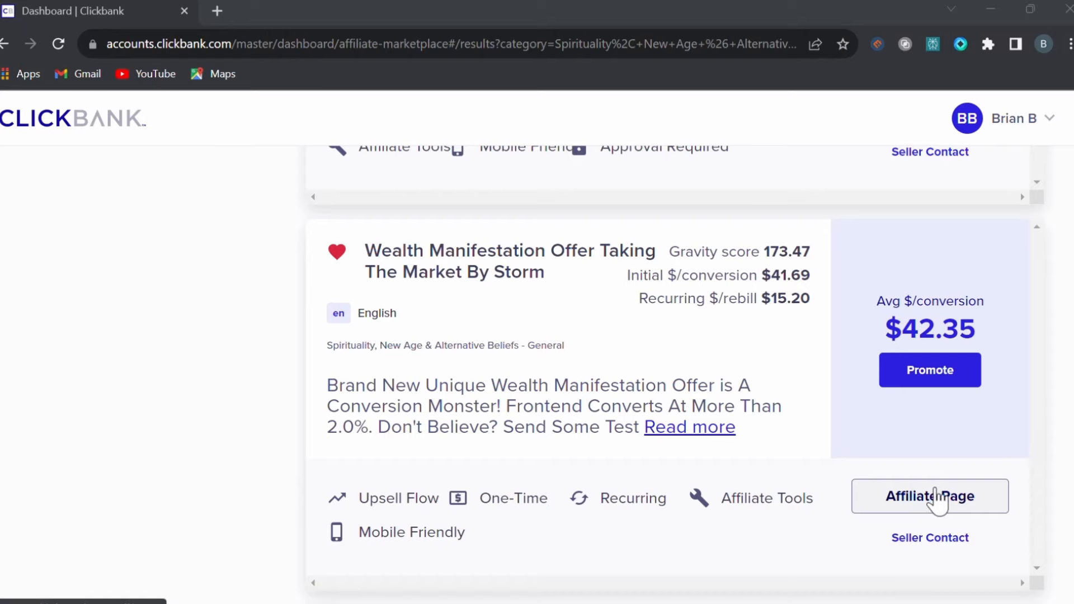
# - Switch to ClickBank and open the affiliate tools page of the Wealth Manifestation offer
pyautogui.click(935, 500)
pyautogui.click(649, 408)
pyautogui.scroll(-1, 669, 398)
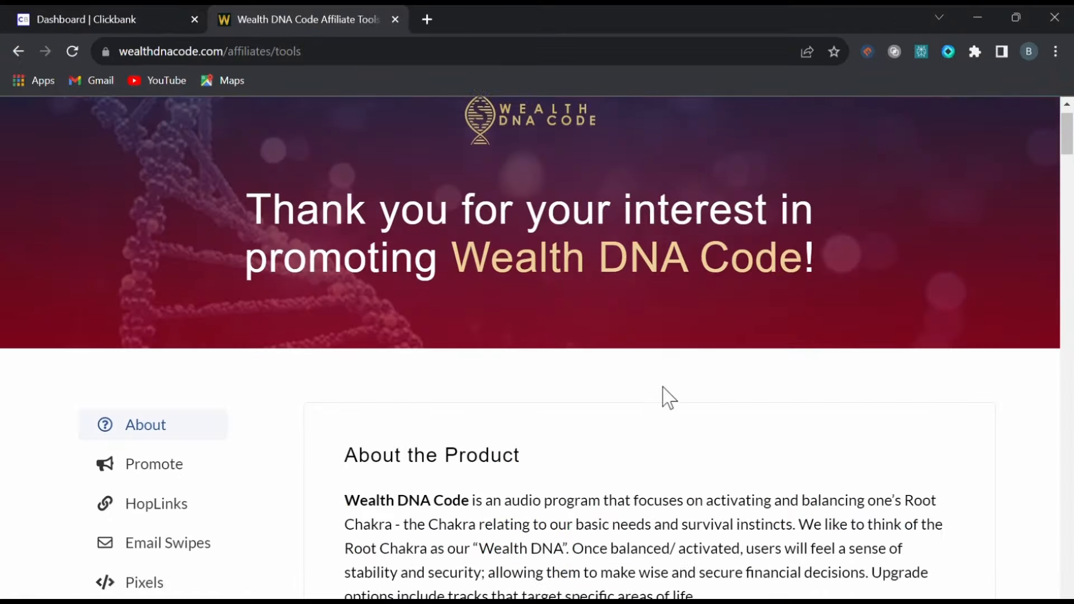
pyautogui.scroll(-10, 561, 379)
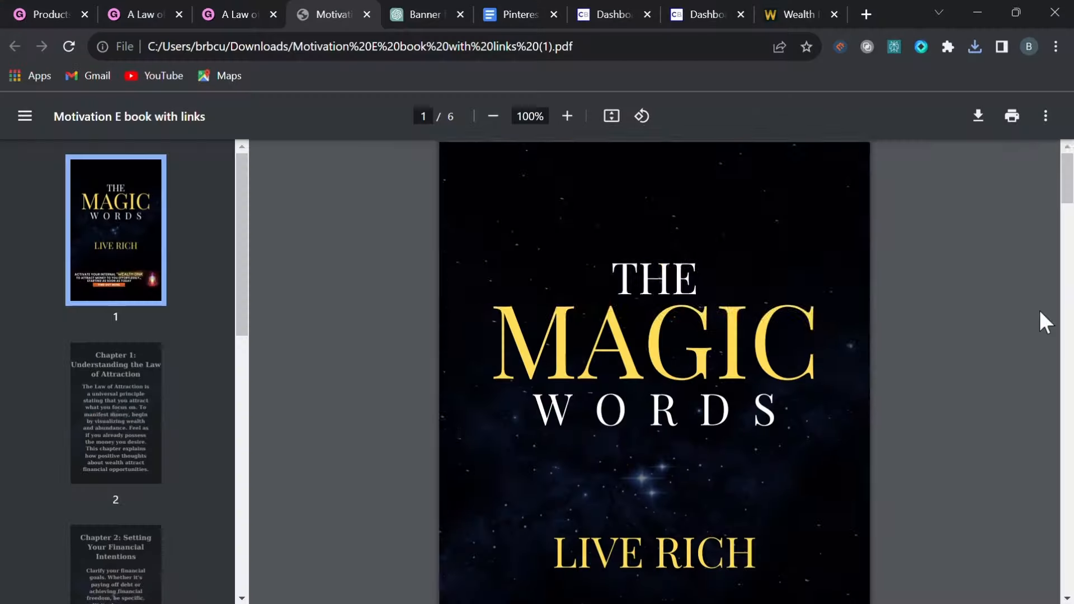
# - Check the finished e-book PDF's cover and play the linked Wealth DNA Code sales video briefly
pyautogui.scroll(-6, 663, 302)
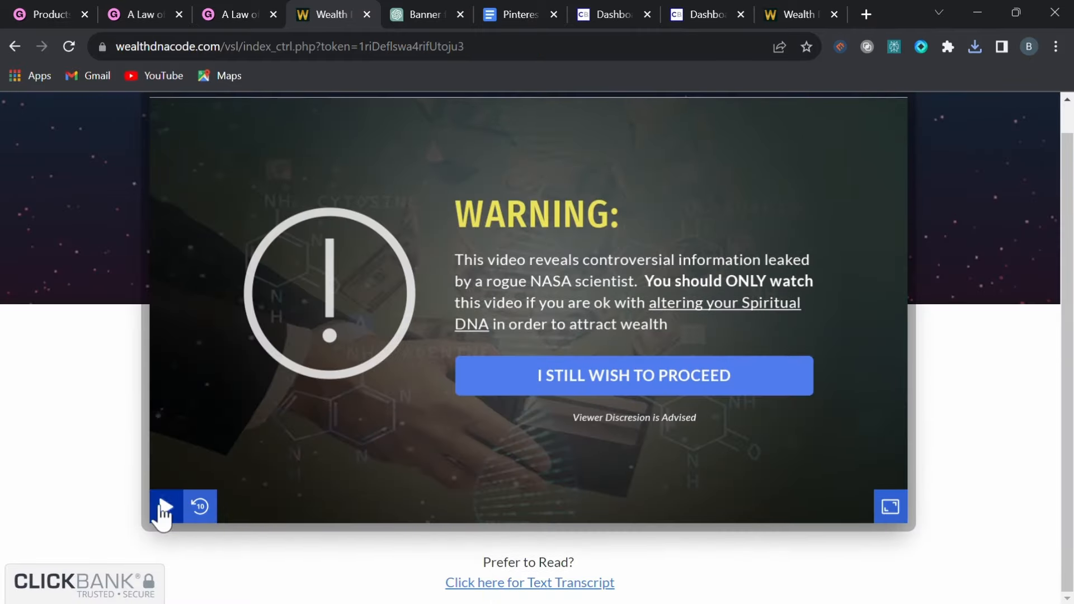
pyautogui.click(166, 506)
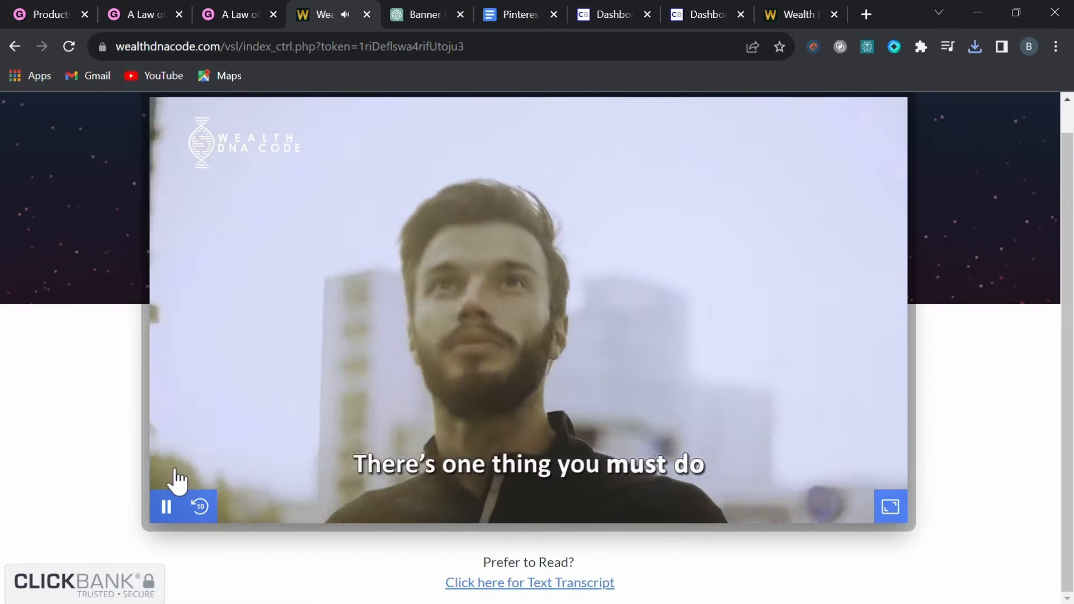
pyautogui.click(178, 480)
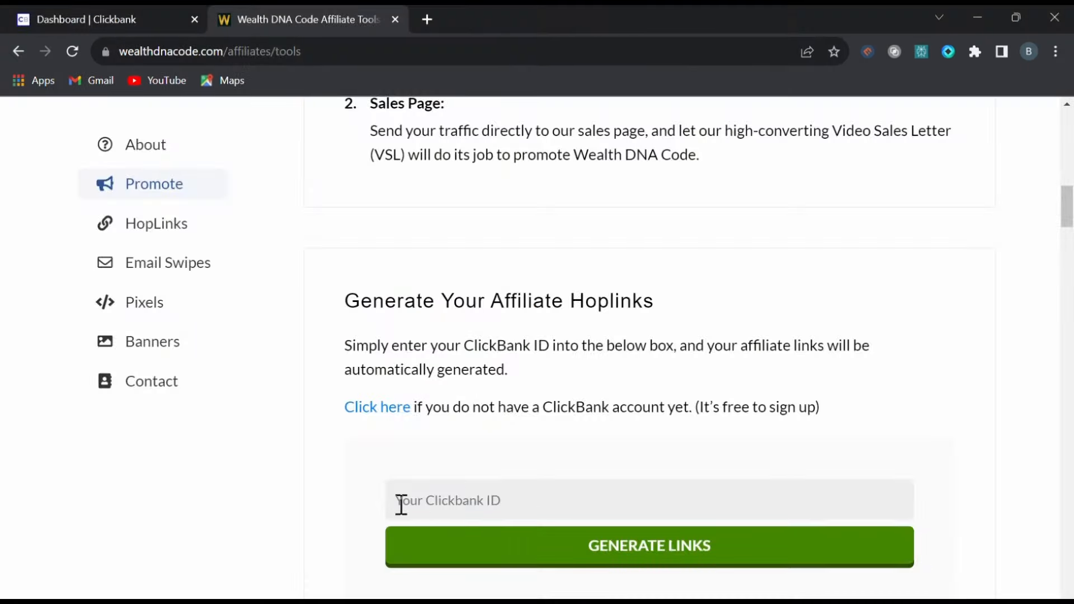
# - Find Banner 4 (468x90) on the Wealth DNA Code affiliate tools page and get its image
pyautogui.scroll(-20, 978, 445)
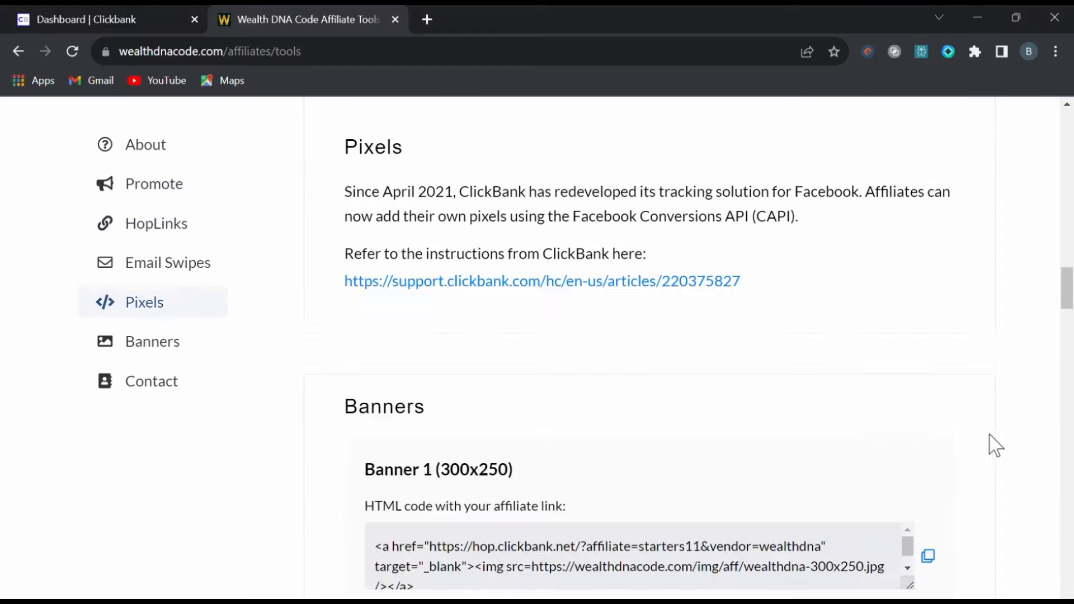
pyautogui.scroll(-9, 994, 446)
pyautogui.scroll(1, 678, 463)
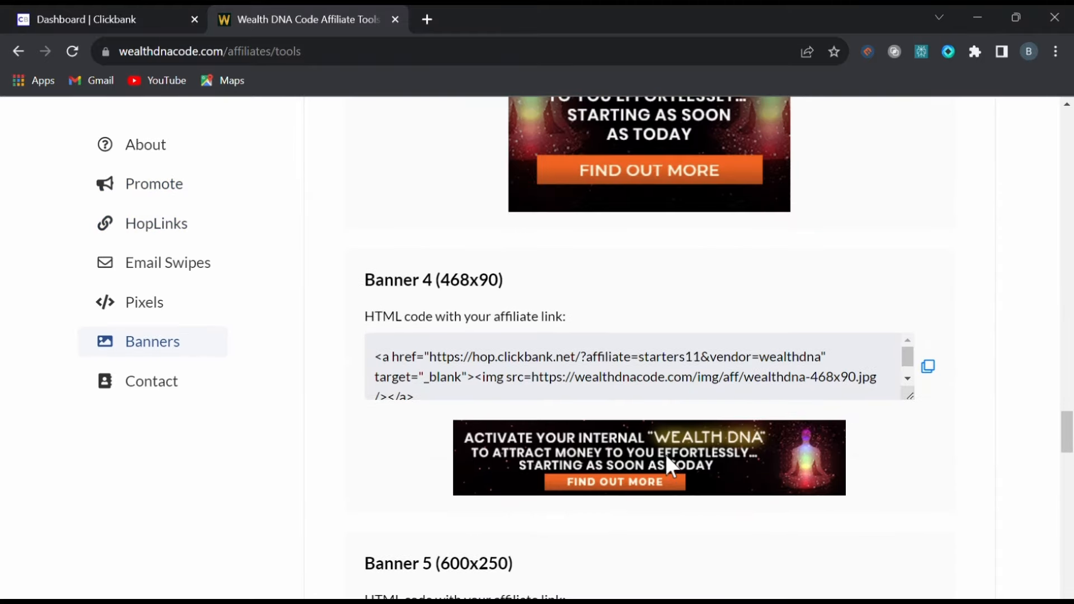
pyautogui.rightClick(667, 462)
pyautogui.click(720, 331)
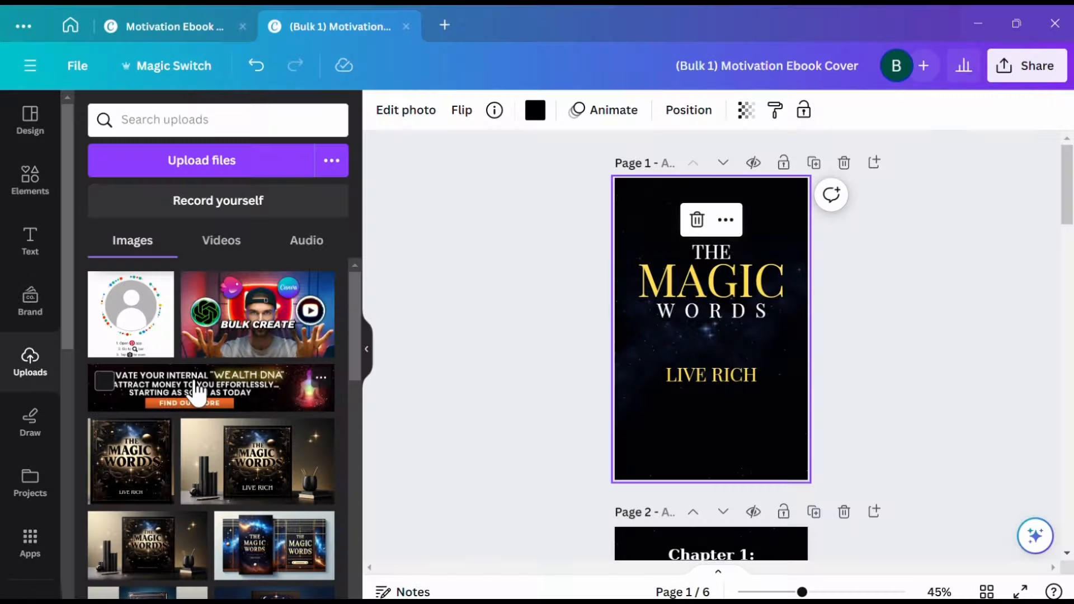
# - Place the uploaded Wealth DNA banner on the cover page and fit it across the lower part below LIVE RICH
pyautogui.click(368, 350)
pyautogui.moveTo(560, 329); pyautogui.dragTo(464, 404)
pyautogui.moveTo(614, 431); pyautogui.dragTo(659, 450)
# - Paste a copy of the Wealth DNA banner onto the lower part of the Chapter 5 page
pyautogui.scroll(-20, 579, 400)
pyautogui.scroll(-5, 586, 414)
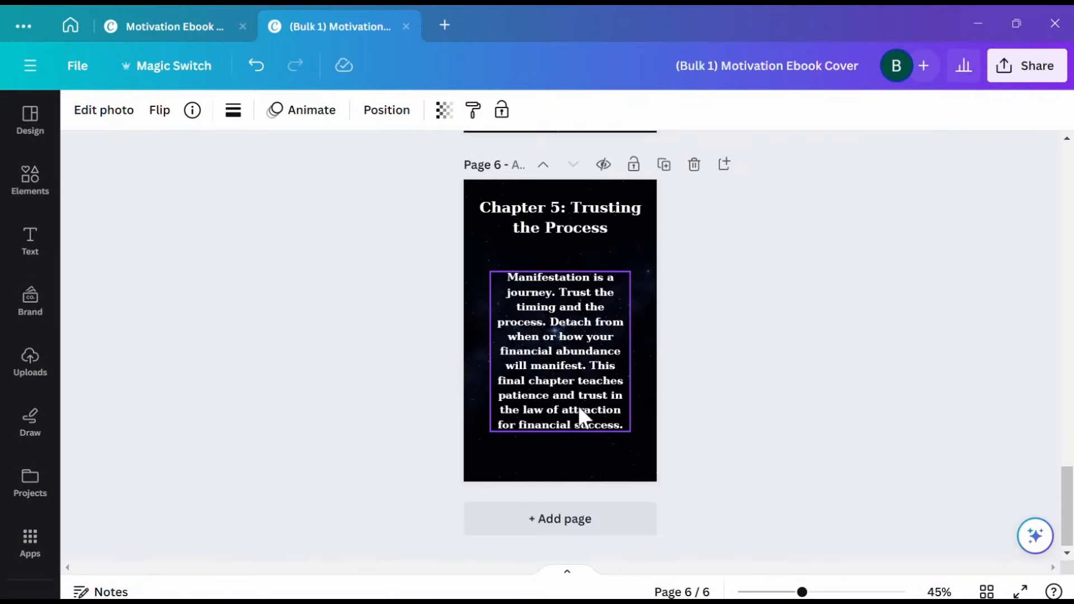
pyautogui.click(532, 457)
pyautogui.rightClick(532, 458)
pyautogui.click(587, 352)
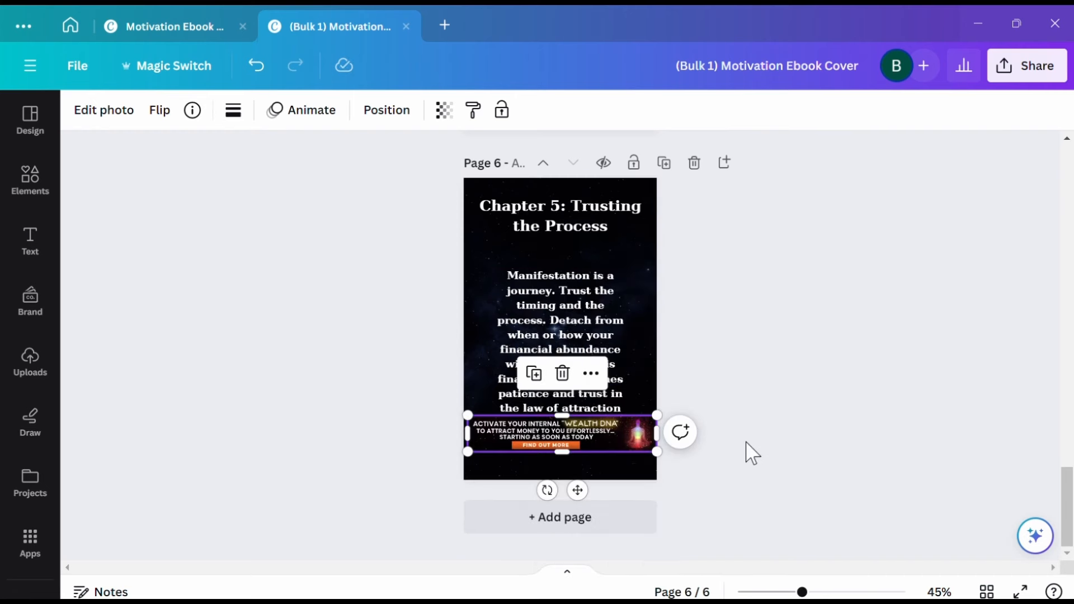
# - Shift the Chapter 5 body text up and the Wealth DNA banner slightly down so they no longer overlap
pyautogui.moveTo(571, 314); pyautogui.dragTo(569, 293)
pyautogui.moveTo(538, 424); pyautogui.dragTo(538, 430)
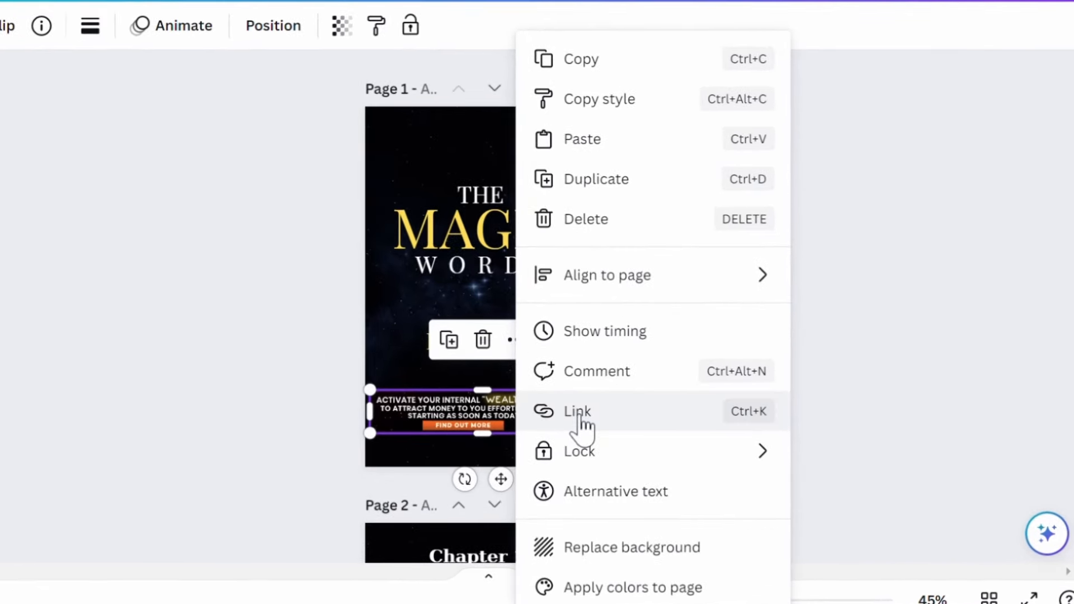
# - Link the Wealth DNA banner on the e-book cover to the copied affiliate URL
pyautogui.click(577, 417)
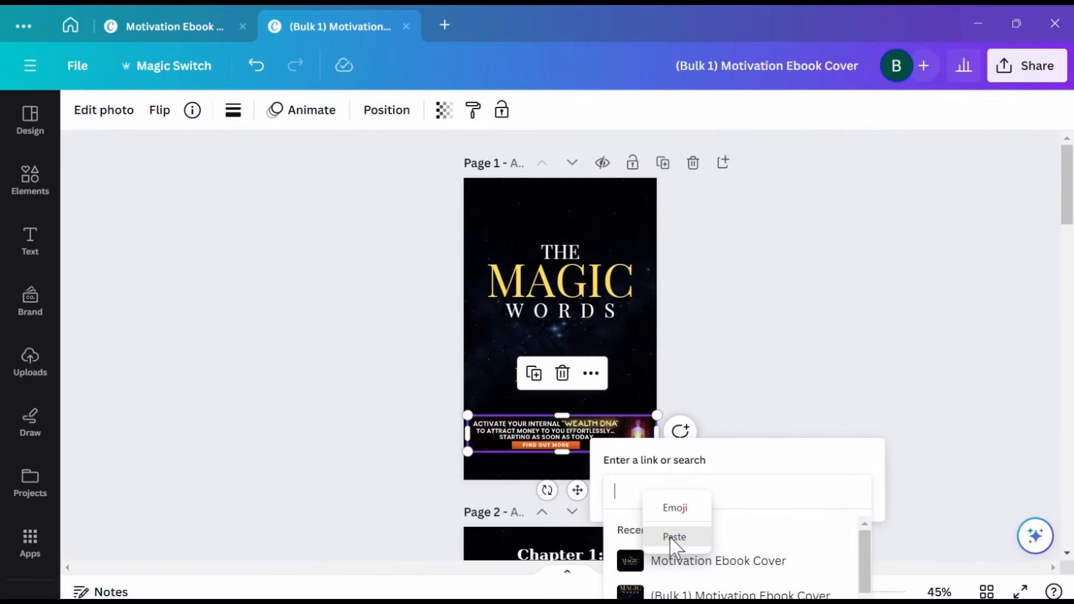
pyautogui.click(610, 535)
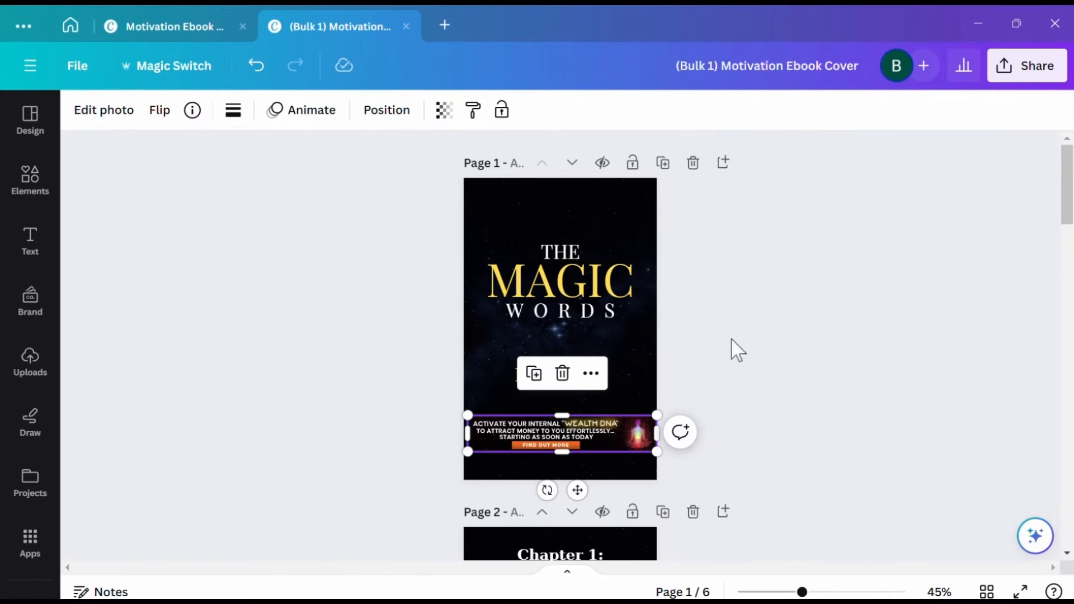
pyautogui.rightClick(601, 434)
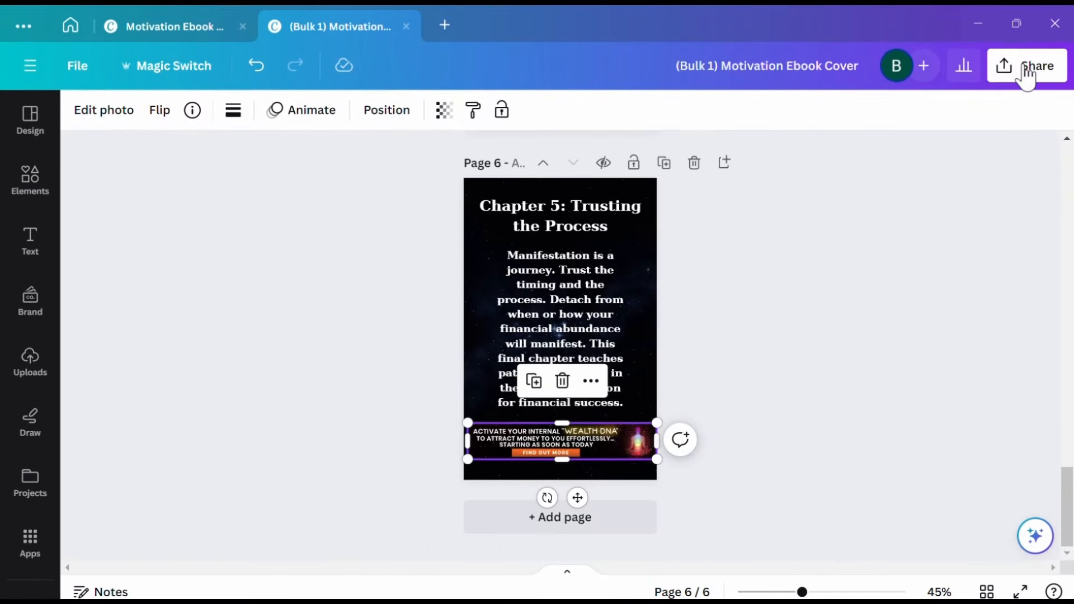
# - Set up the e-book download as PDF Standard with all pages
pyautogui.click(1027, 70)
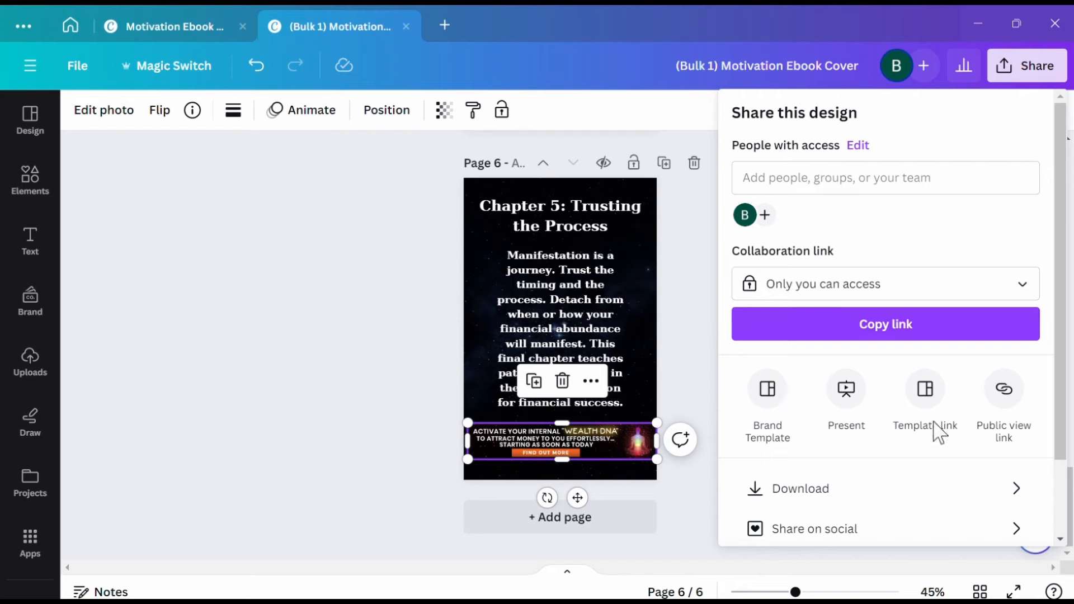
pyautogui.click(817, 495)
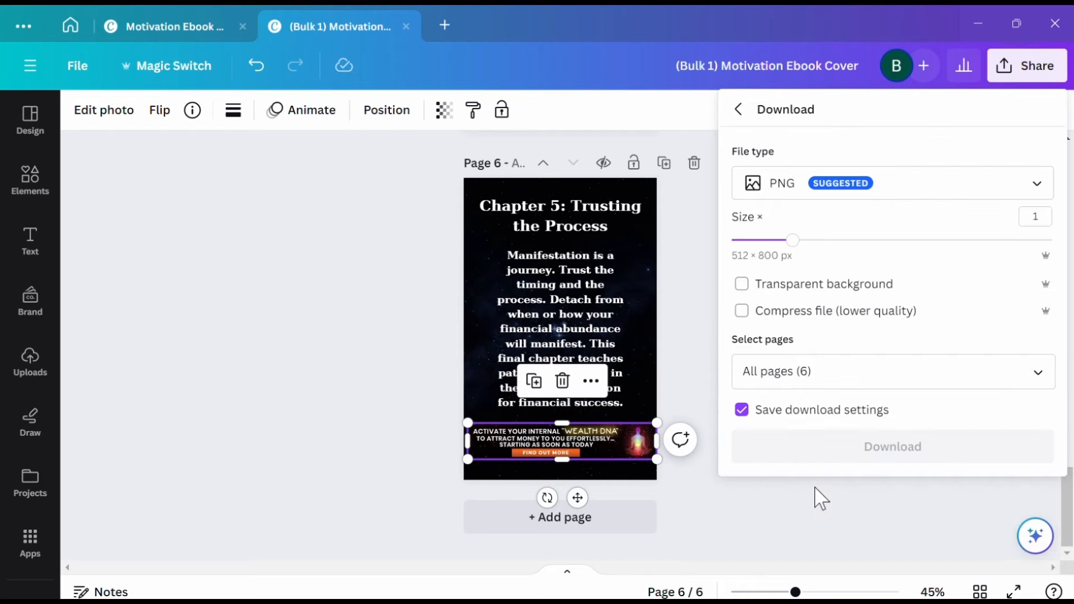
pyautogui.click(924, 185)
pyautogui.click(856, 341)
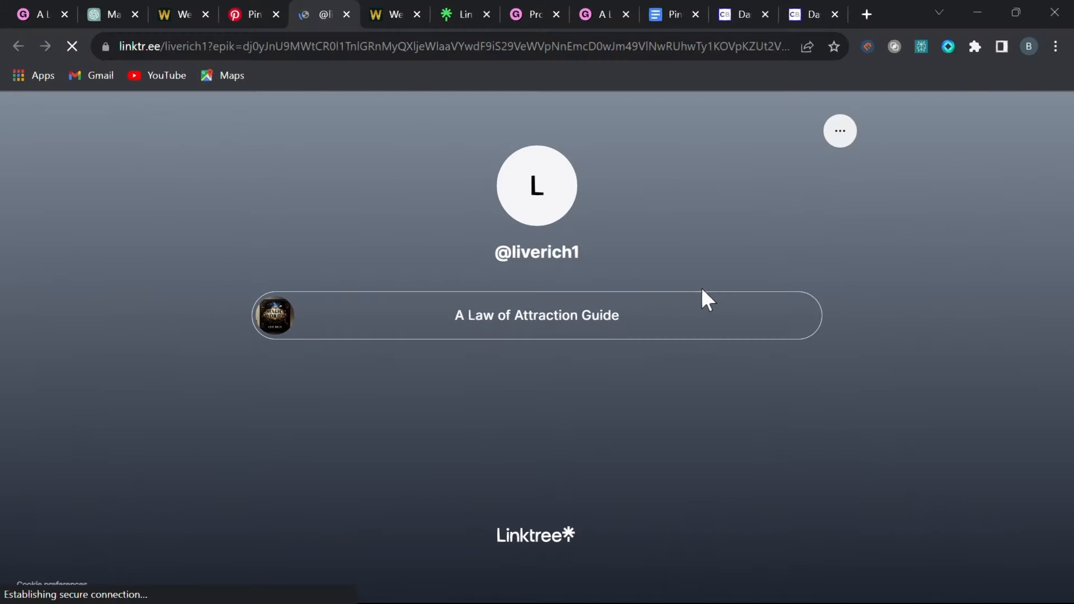
# - Open A Law of Attraction Guide from the Linktree page and get it through Gumroad's checkout at a price of $0
pyautogui.click(525, 313)
pyautogui.scroll(-5, 530, 347)
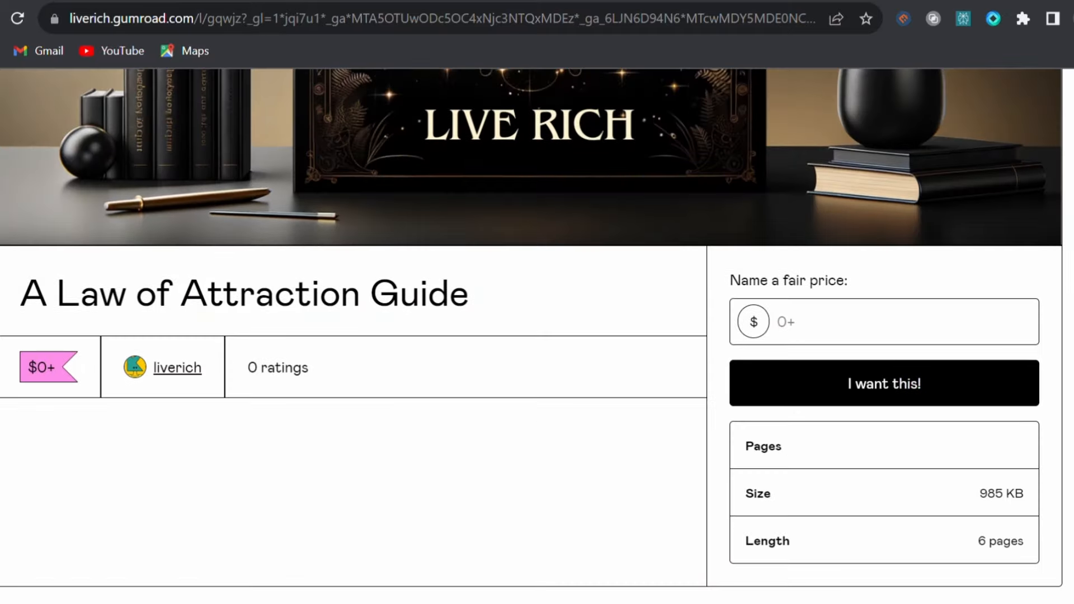
pyautogui.click(883, 266)
pyautogui.write('0')
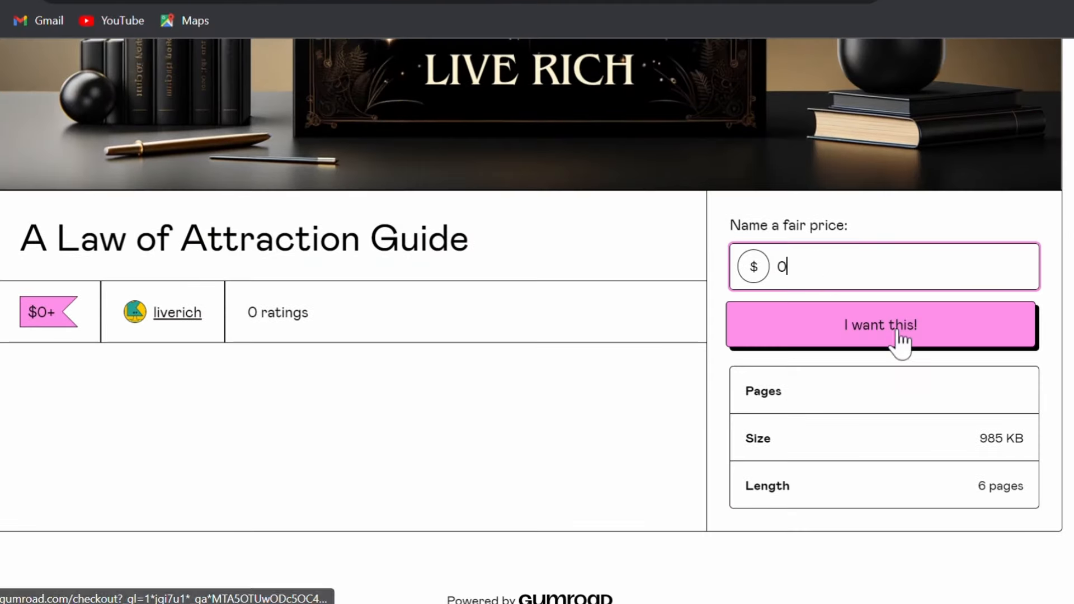
pyautogui.click(898, 336)
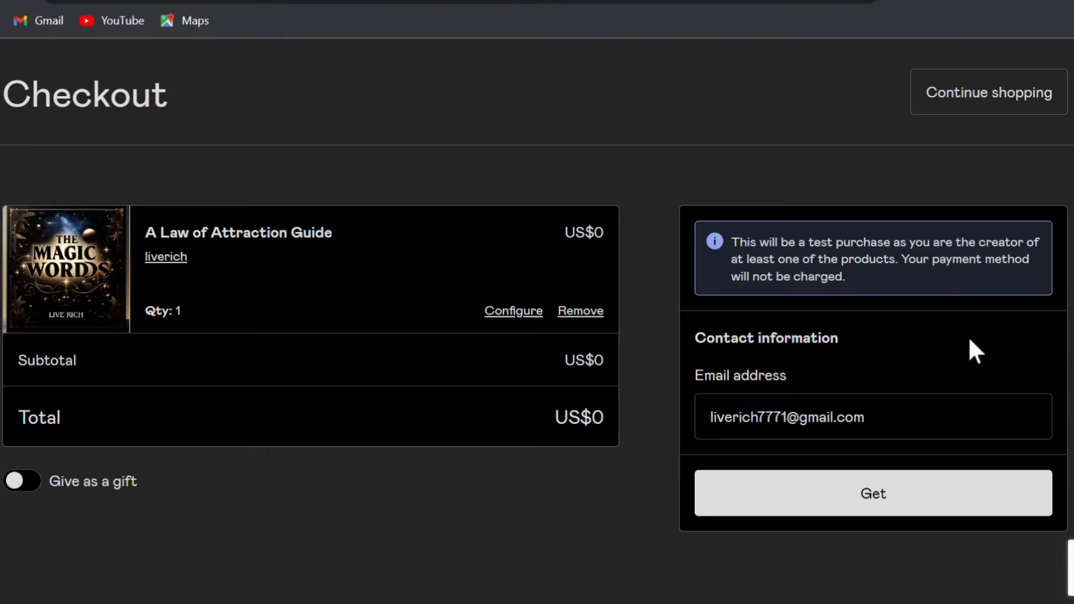
pyautogui.click(880, 503)
# - Start a new Gumroad product and name it A Law of Attraction Guide
pyautogui.moveTo(326, 282); pyautogui.dragTo(126, 289)
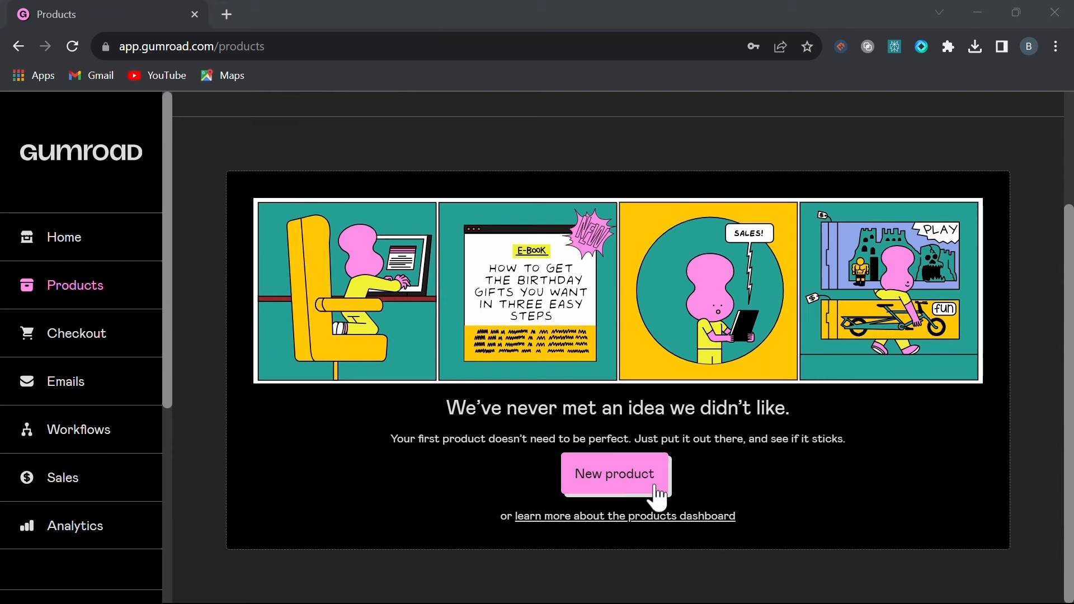
pyautogui.click(659, 497)
pyautogui.click(519, 317)
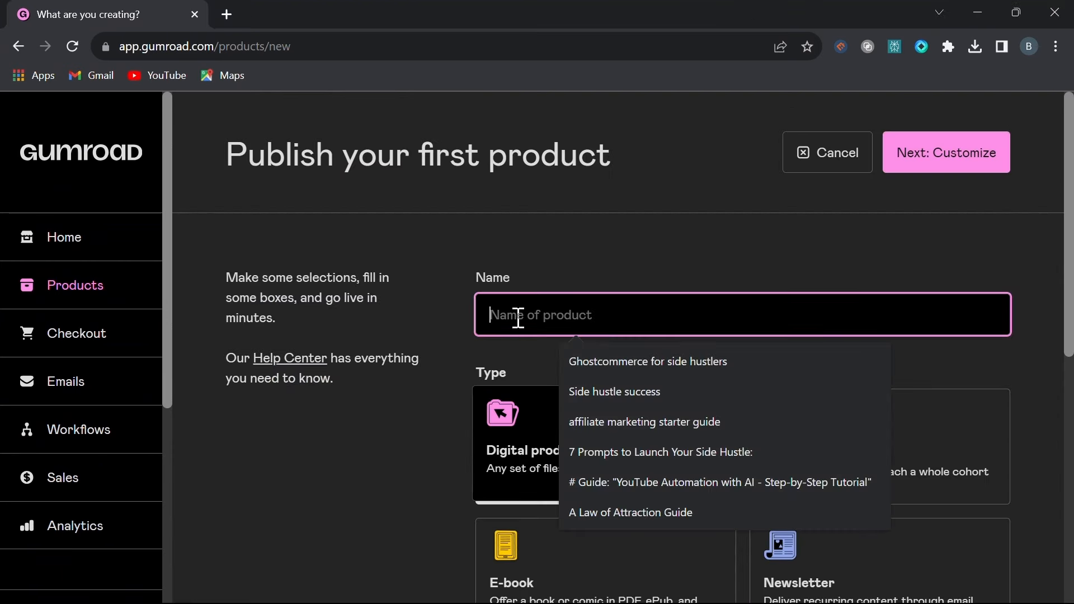
pyautogui.click(582, 514)
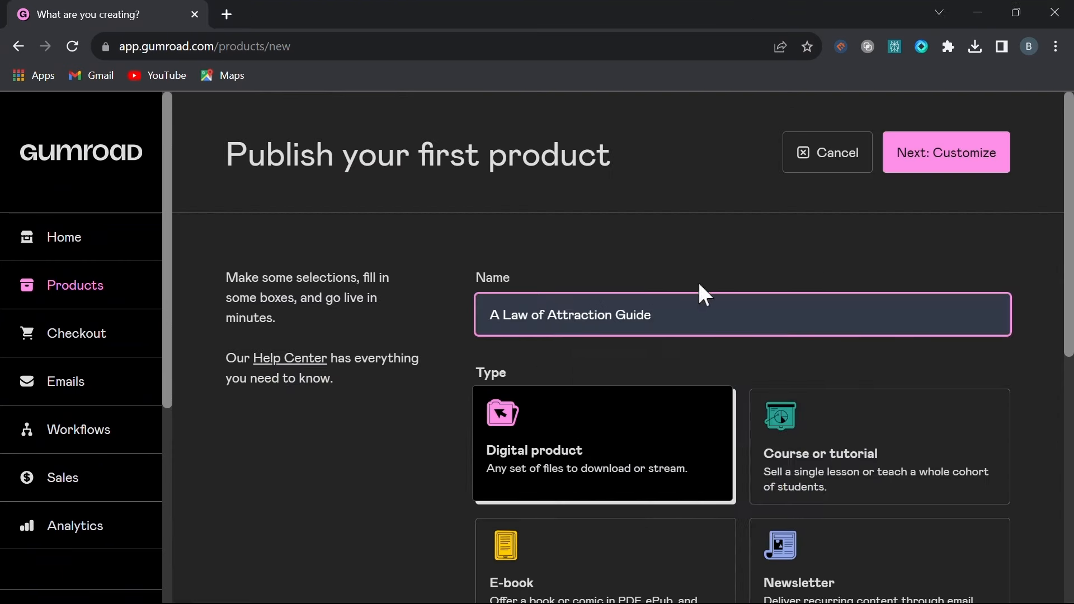
# - Choose E-book as the product type, price it at $0+, and continue to customizing the product
pyautogui.scroll(-5, 615, 313)
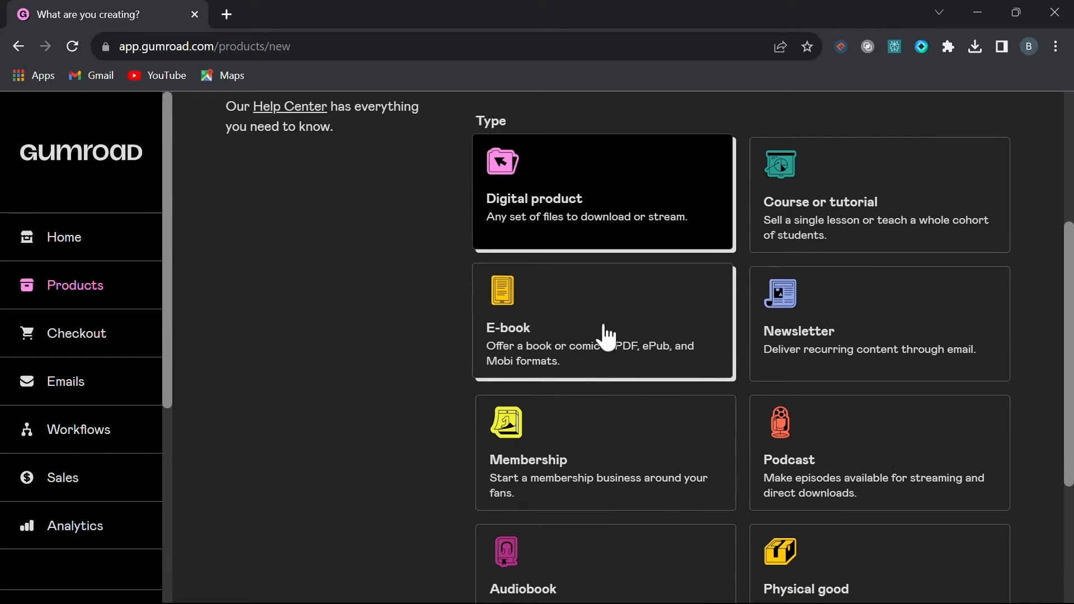
pyautogui.click(607, 335)
pyautogui.scroll(-4, 871, 305)
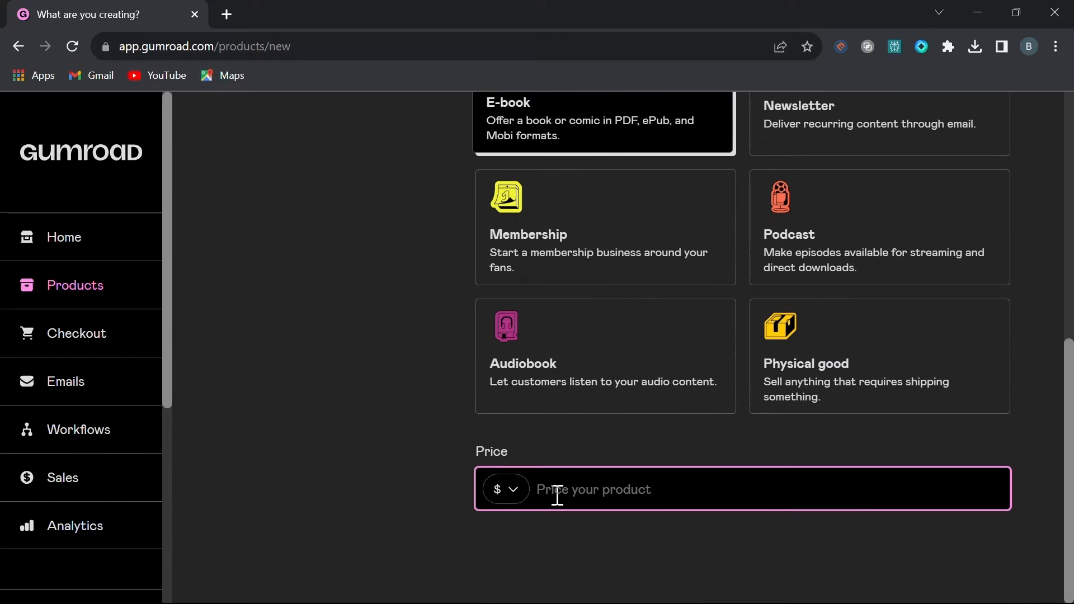
pyautogui.scroll(9, 906, 531)
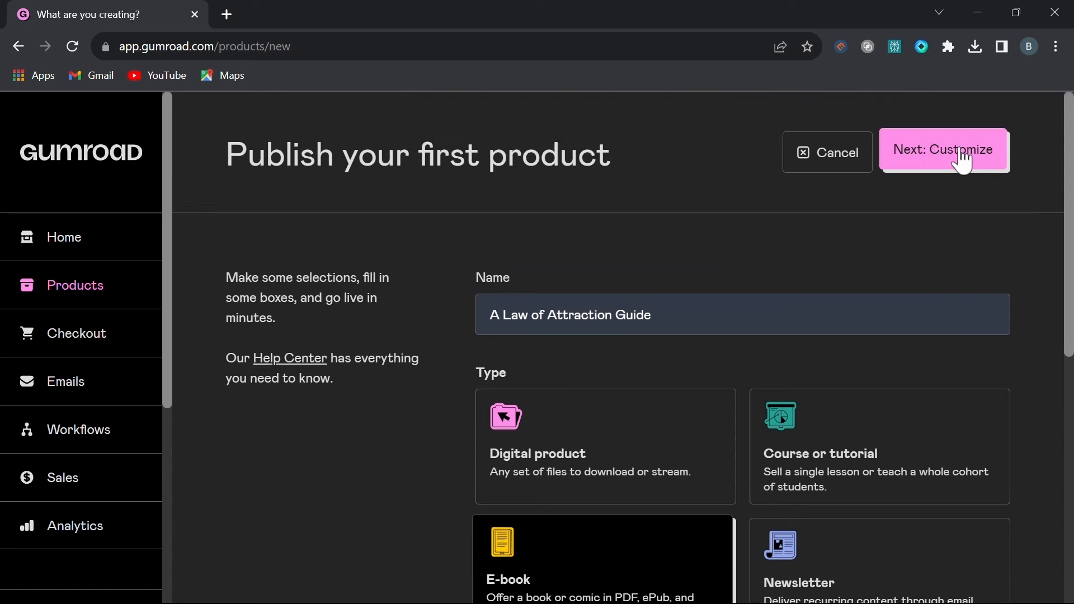
pyautogui.click(945, 161)
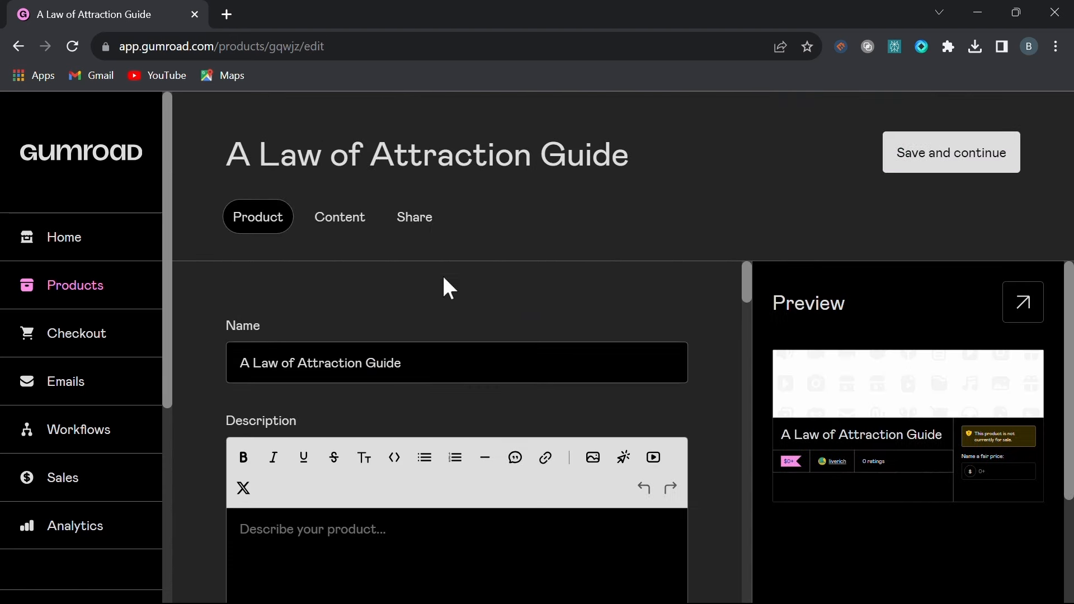
# - Examine the description, cover, thumbnail and product info sections of the Gumroad product page for what they require
pyautogui.scroll(-3, 713, 271)
pyautogui.scroll(2, 718, 286)
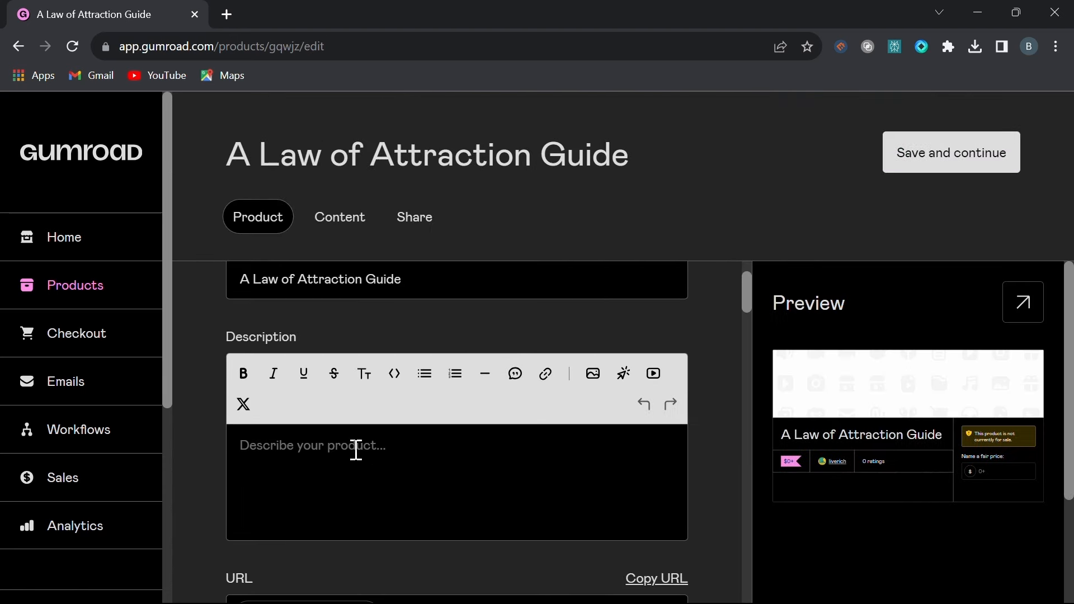
pyautogui.scroll(-10, 721, 396)
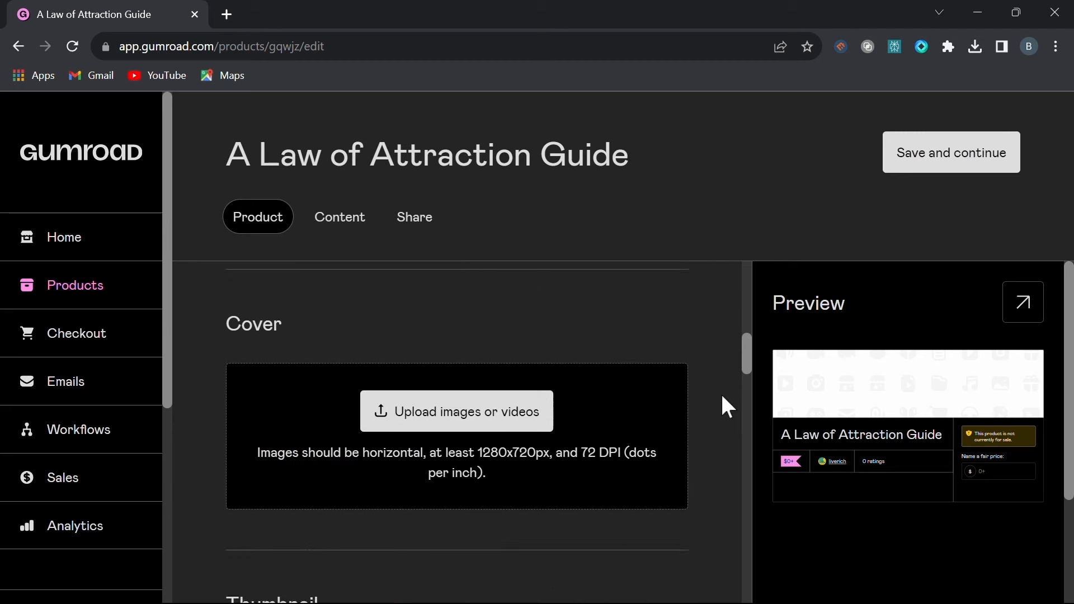
pyautogui.scroll(-4, 278, 397)
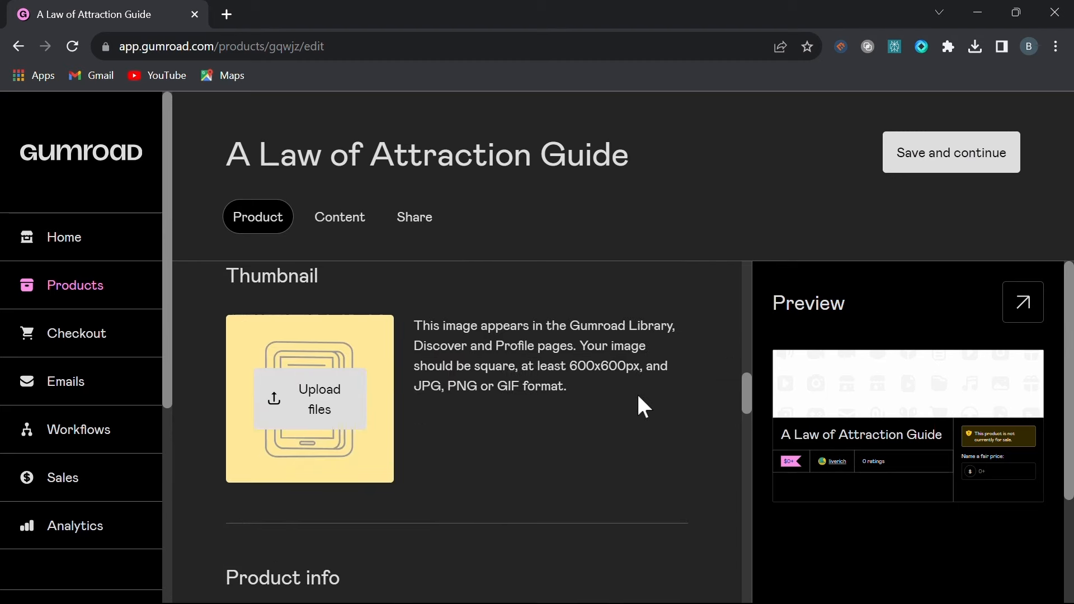
pyautogui.scroll(-4, 712, 388)
pyautogui.scroll(15, 724, 383)
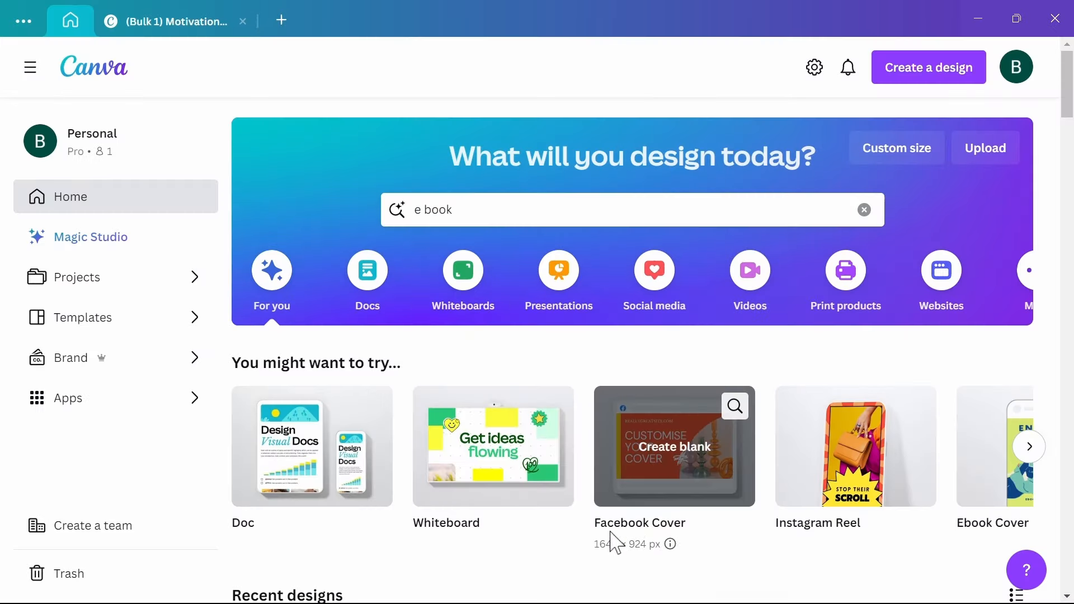
# - Switch to Canva and create a blank 1280 × 720 px YouTube Thumbnail design
pyautogui.click(1029, 446)
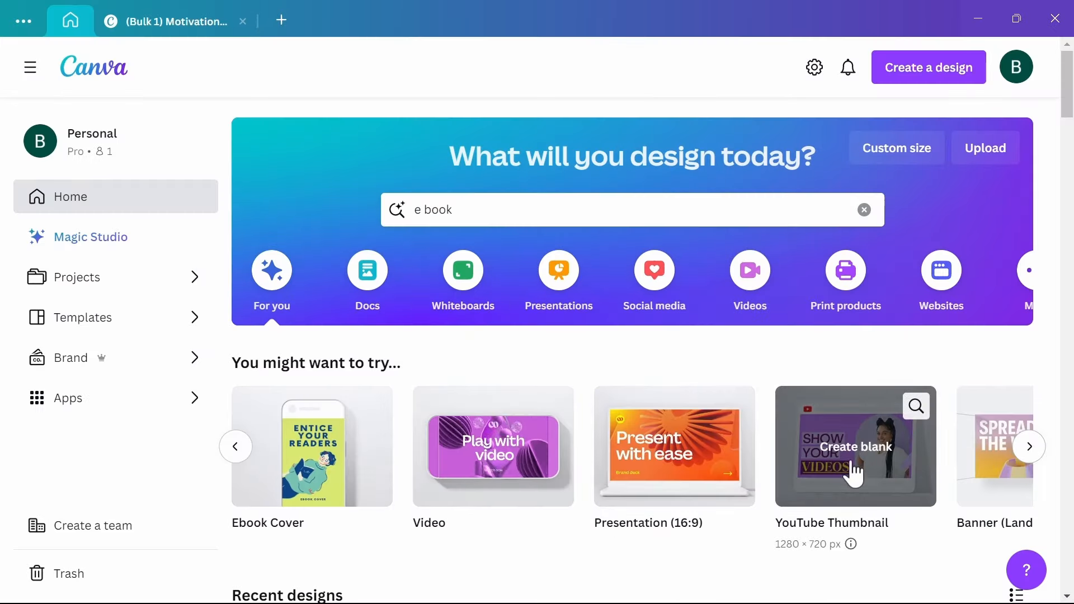
pyautogui.click(861, 468)
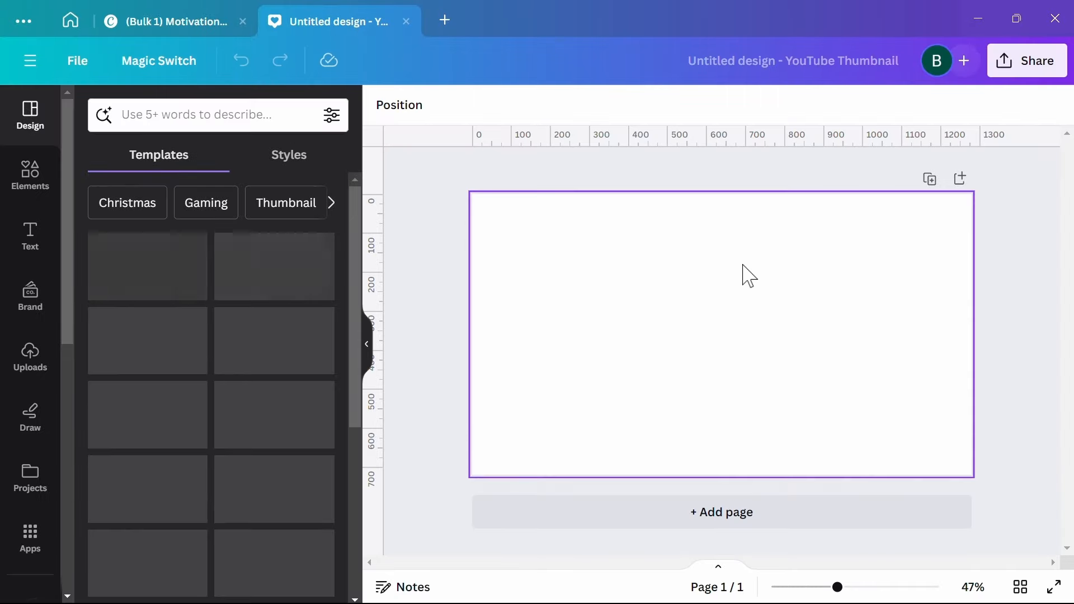
# - Copy THE MAGIC WORDS title and LIVE RICH text from the e-book cover into the thumbnail design and center them
pyautogui.click(179, 22)
pyautogui.scroll(20, 505, 412)
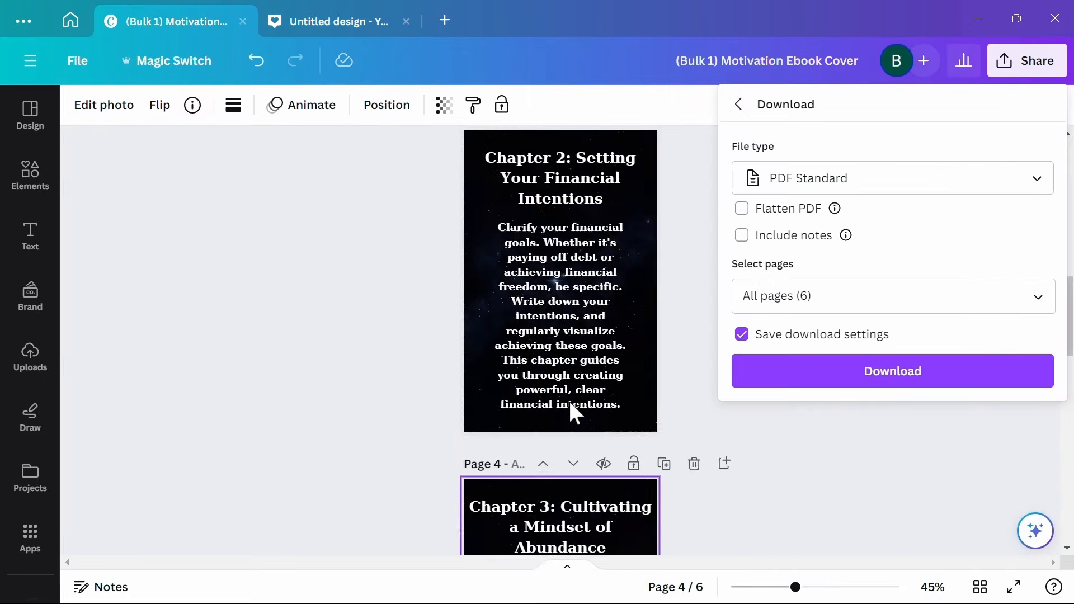
pyautogui.click(668, 428)
pyautogui.click(724, 327)
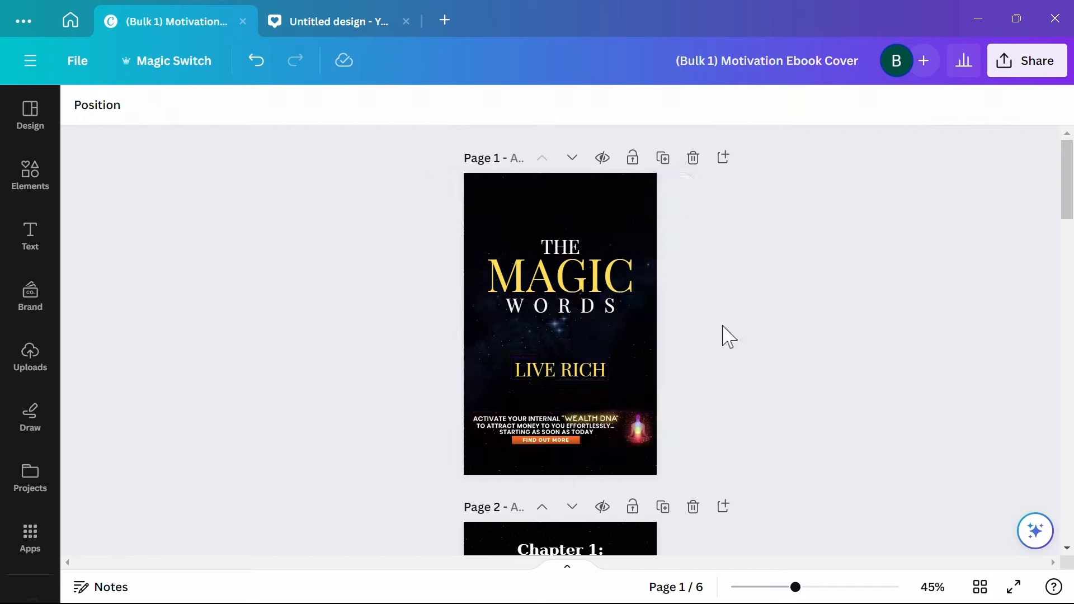
pyautogui.moveTo(612, 392); pyautogui.dragTo(525, 205)
pyautogui.rightClick(562, 269)
pyautogui.click(606, 134)
pyautogui.click(339, 21)
pyautogui.rightClick(560, 327)
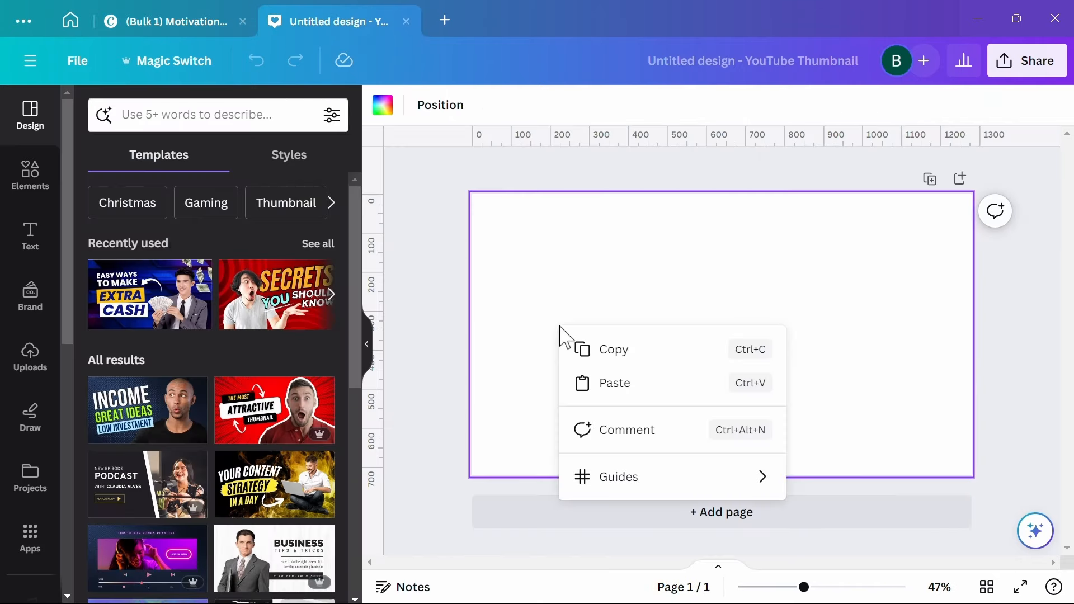
pyautogui.click(609, 384)
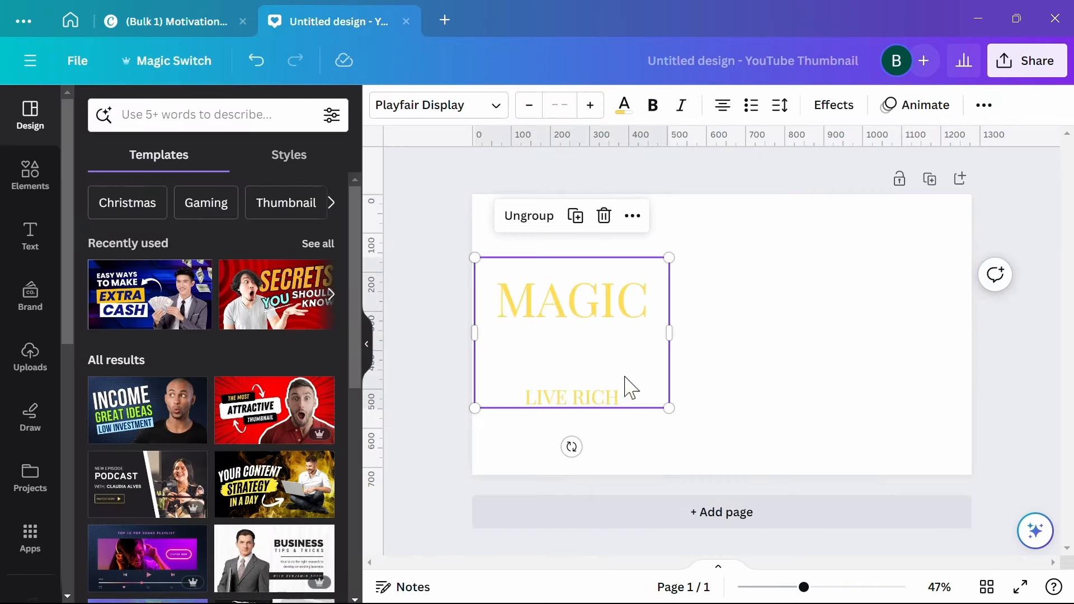
pyautogui.moveTo(631, 386); pyautogui.dragTo(780, 385)
# - Set the thumbnail's background color to black
pyautogui.click(509, 345)
pyautogui.rightClick(510, 338)
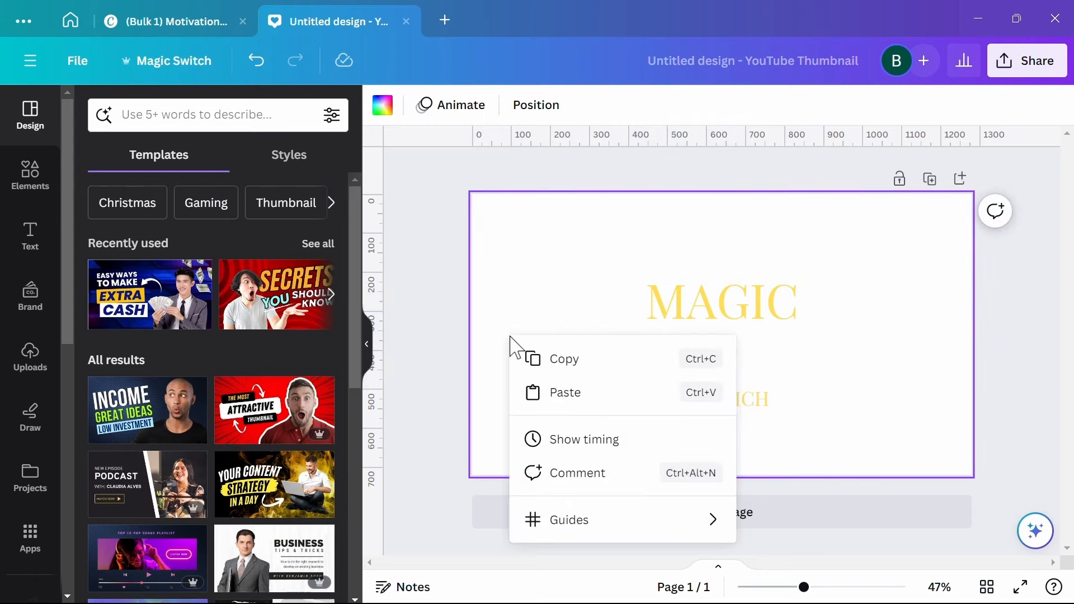
pyautogui.click(382, 113)
pyautogui.click(382, 115)
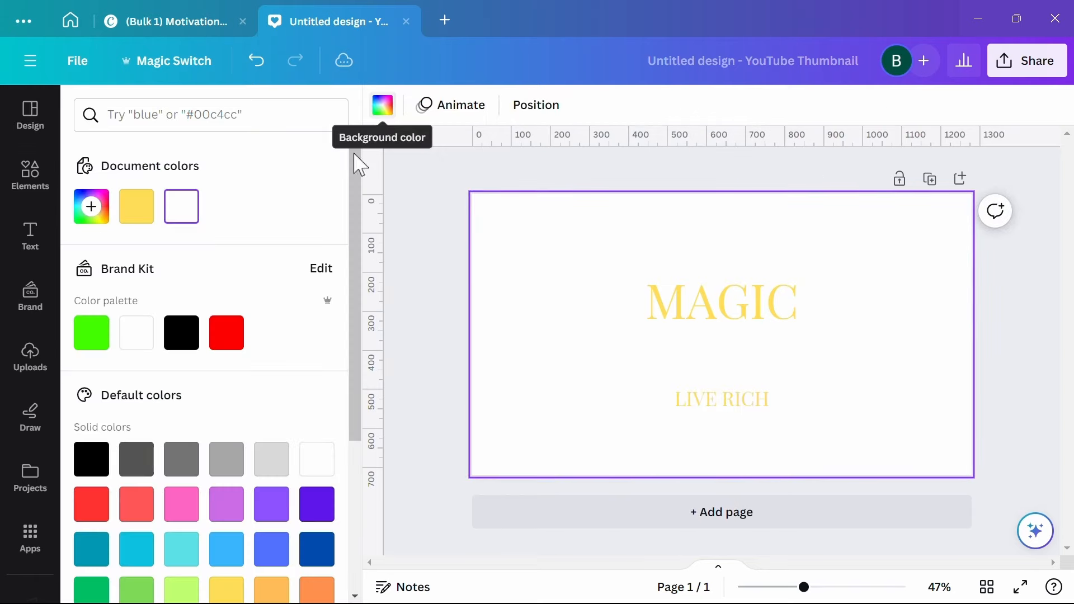
pyautogui.click(180, 336)
pyautogui.click(774, 312)
pyautogui.click(765, 229)
pyautogui.click(856, 376)
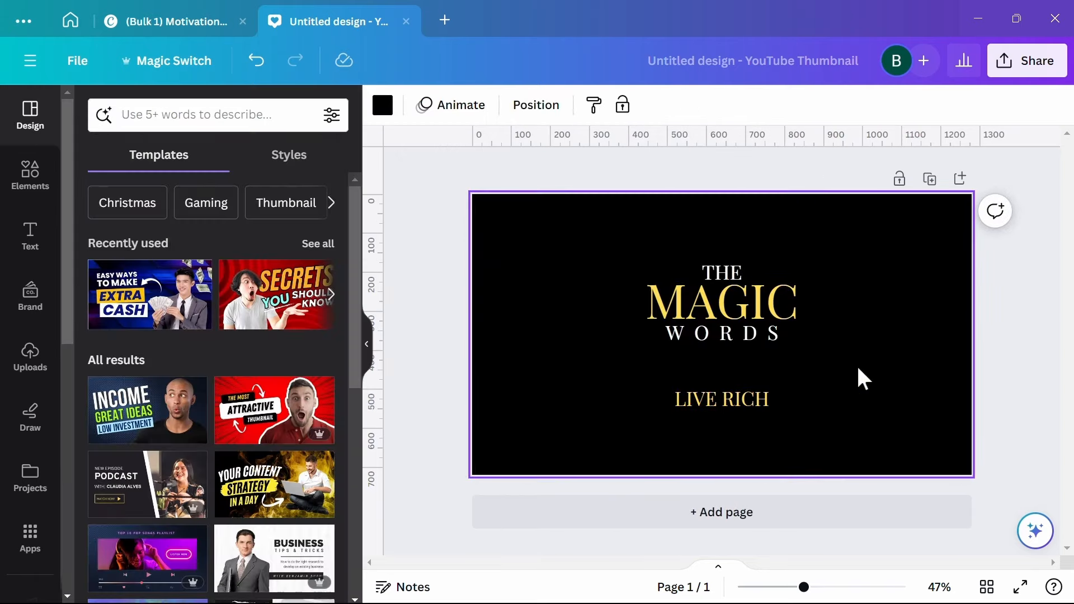
# - Enlarge and reposition THE MAGIC WORDS title, and enlarge LIVE RICH to about size 61, centered below it
pyautogui.moveTo(856, 377); pyautogui.dragTo(626, 262)
pyautogui.moveTo(820, 344); pyautogui.dragTo(929, 415)
pyautogui.moveTo(811, 341); pyautogui.dragTo(772, 309)
pyautogui.moveTo(693, 399); pyautogui.dragTo(637, 393)
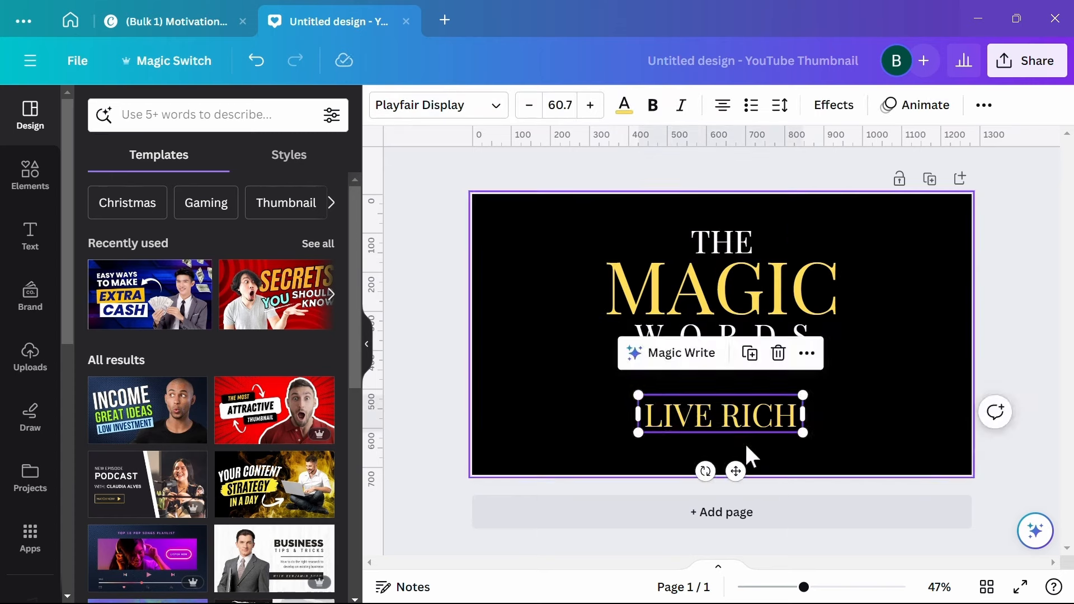
pyautogui.moveTo(736, 466); pyautogui.dragTo(737, 458)
pyautogui.click(890, 418)
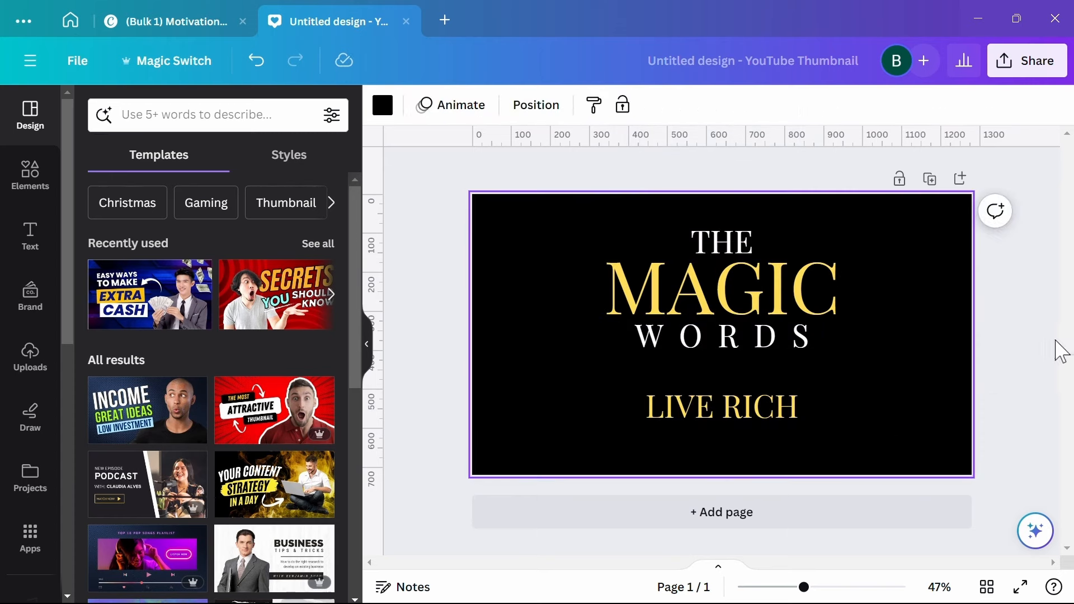
# - Search the design templates for stars
pyautogui.click(133, 118)
pyautogui.write('stars')
pyautogui.press('Return')
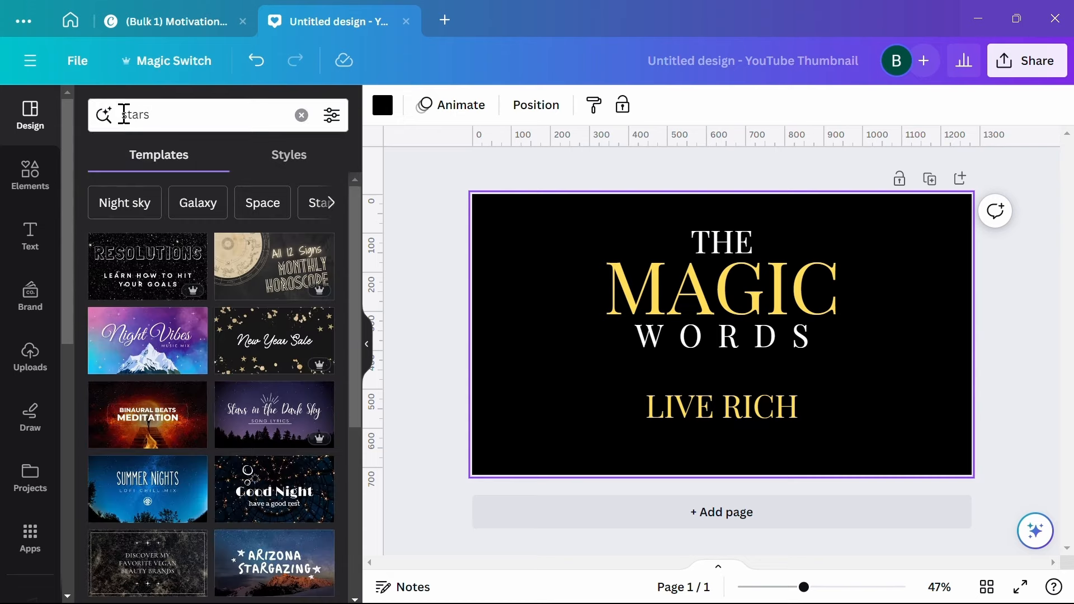
# - Add the recently used Milky Way night-sky photo across the page behind the text and make it more transparent
pyautogui.click(31, 182)
pyautogui.moveTo(158, 259); pyautogui.dragTo(562, 435)
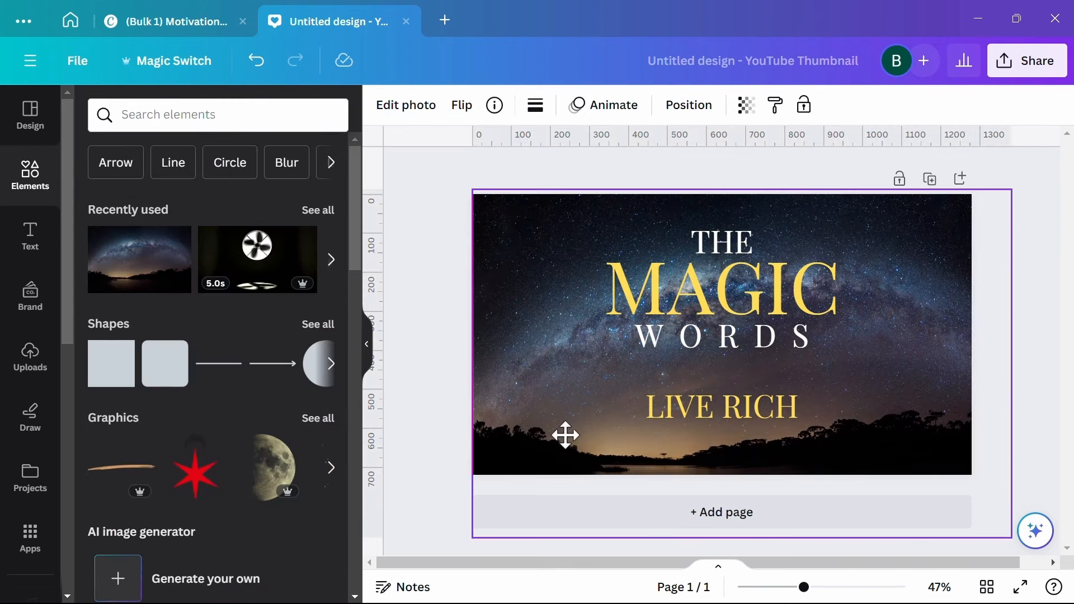
pyautogui.click(689, 105)
pyautogui.click(746, 105)
pyautogui.moveTo(745, 171); pyautogui.dragTo(664, 196)
pyautogui.click(947, 239)
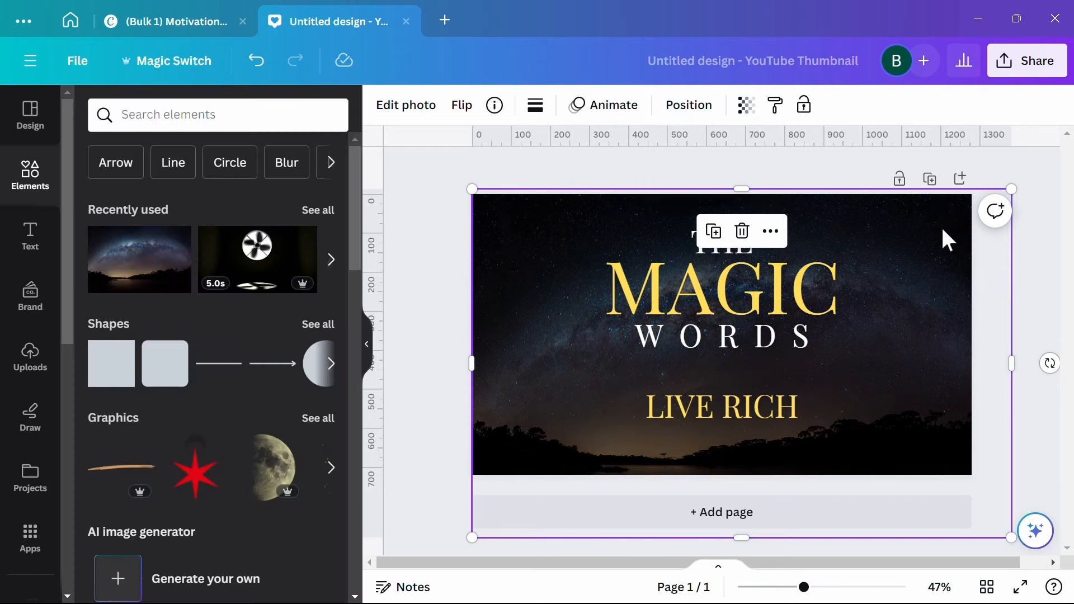
# - Create a resized copy of the thumbnail design at 600 × 600 px and open it
pyautogui.press('Escape')
pyautogui.click(172, 62)
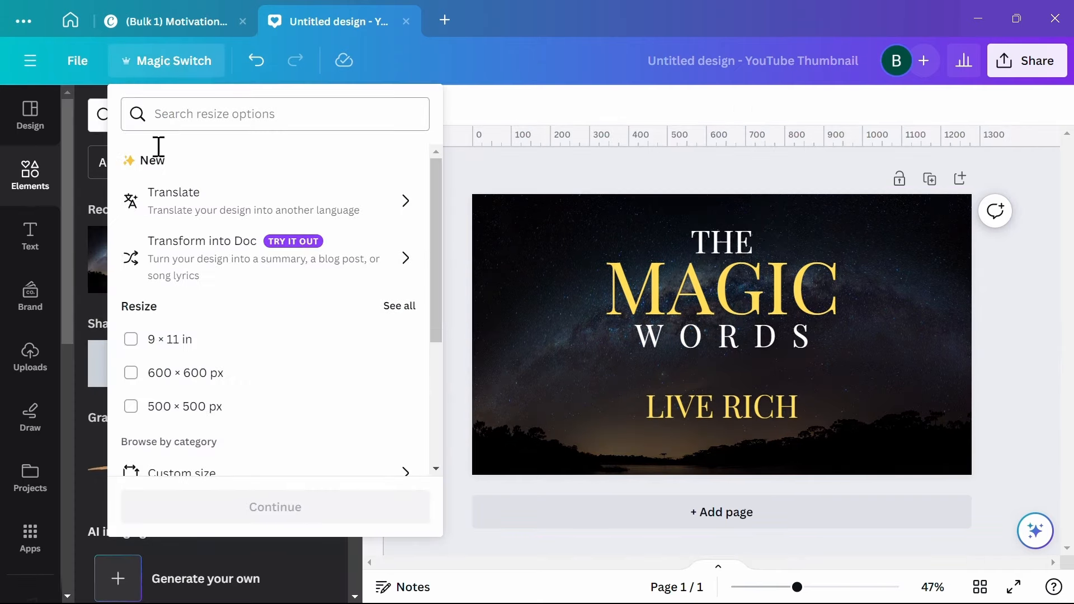
pyautogui.click(179, 376)
pyautogui.click(274, 511)
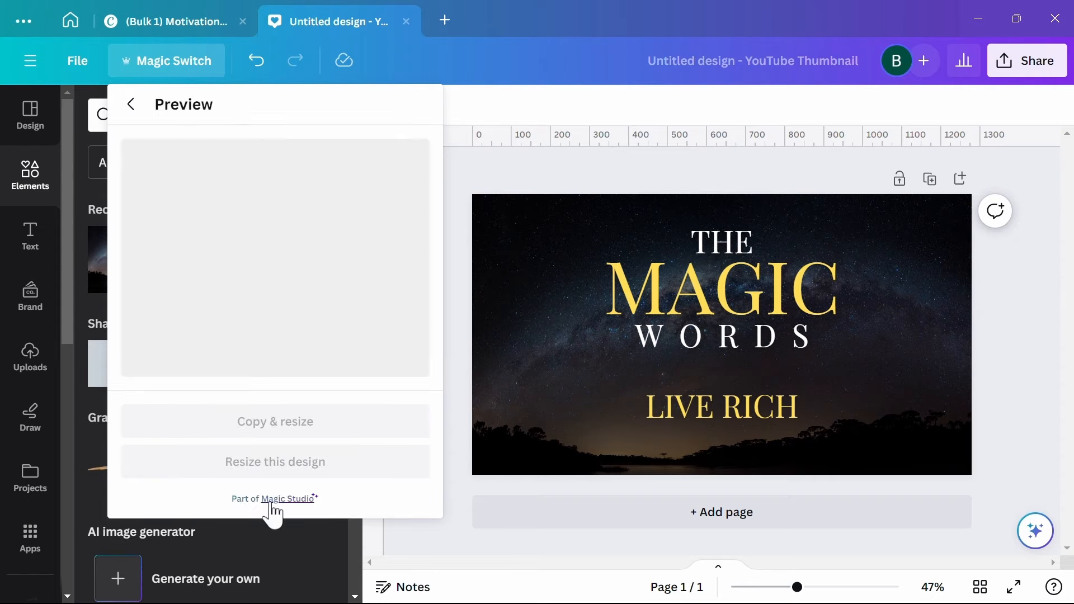
pyautogui.click(274, 429)
pyautogui.click(268, 247)
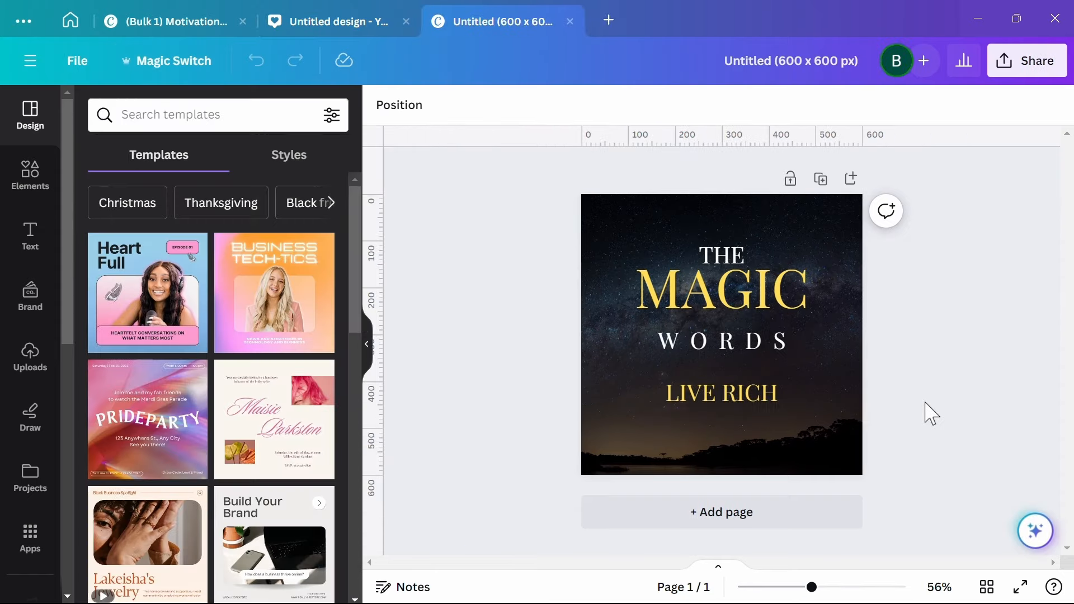
# - Enlarge all the text on the 600 × 600 px design together and recenter it on the page
pyautogui.hotkey('ctrl', 'a')
pyautogui.moveTo(612, 242); pyautogui.dragTo(570, 211)
pyautogui.moveTo(702, 305); pyautogui.dragTo(722, 324)
pyautogui.click(481, 377)
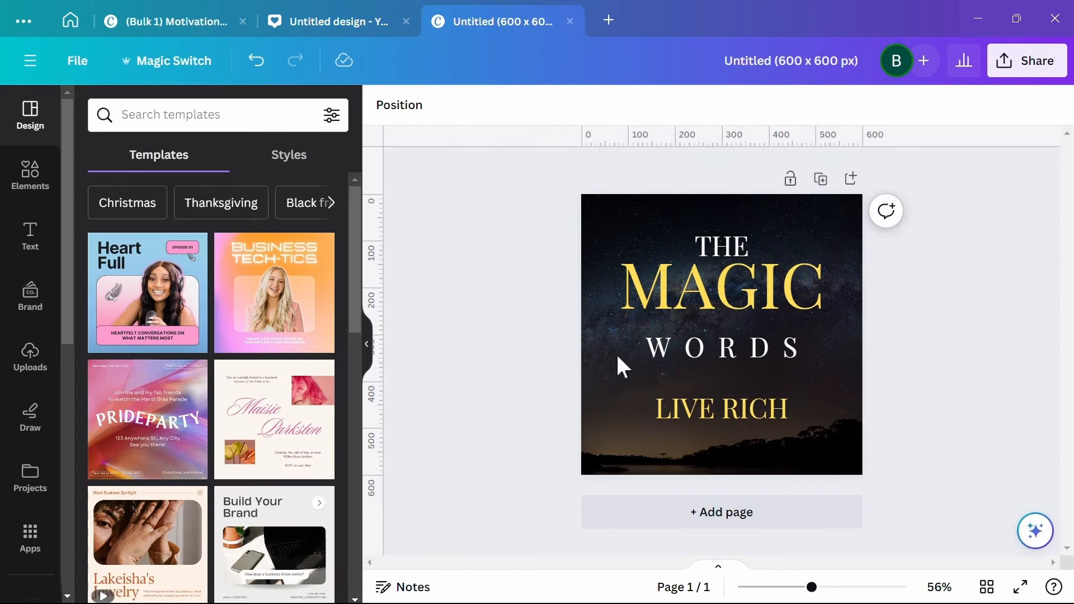
# - Open the download options for the square design and choose PDF Standard as the file type
pyautogui.click(1027, 61)
pyautogui.click(868, 482)
pyautogui.click(935, 179)
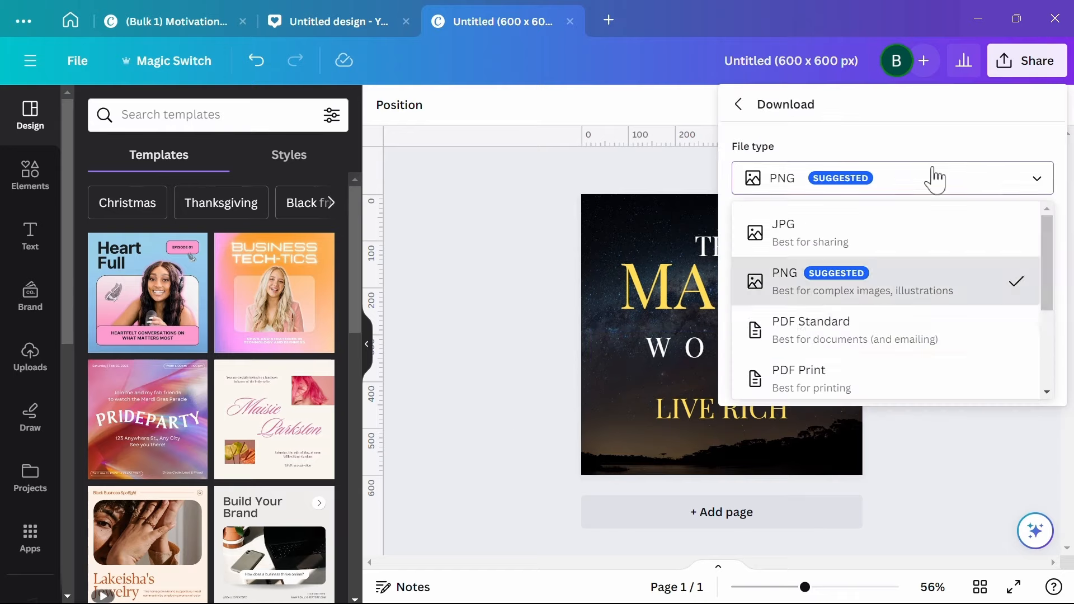
pyautogui.click(806, 325)
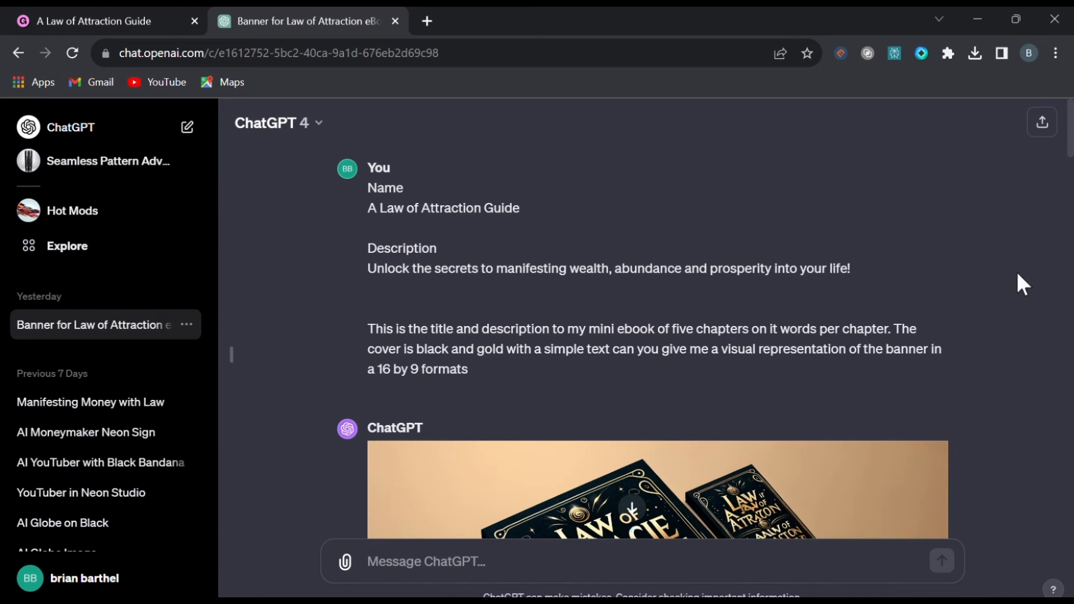
# - Review the ChatGPT conversation about the e-book banner, from the first prompt through the generated banner and the uploaded MAGIC WORDS cover
pyautogui.scroll(-3, 1022, 285)
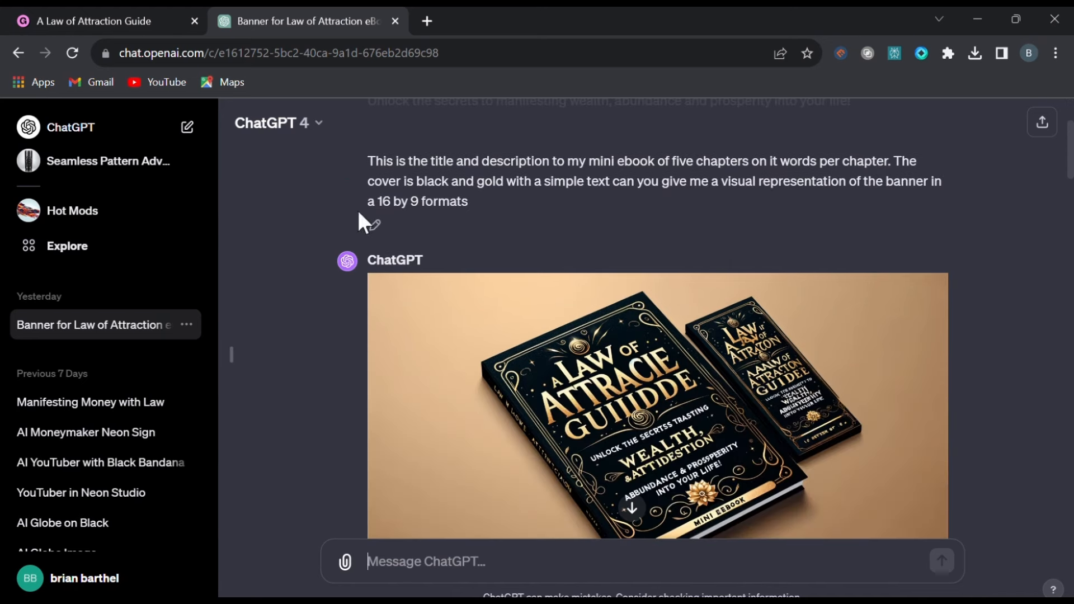
pyautogui.scroll(-7, 1036, 369)
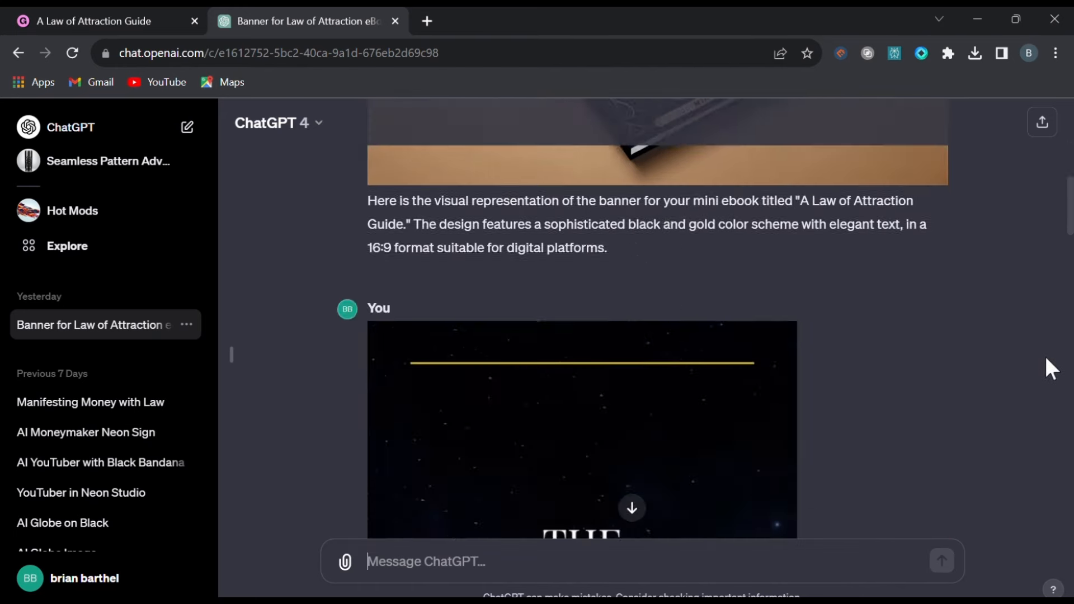
pyautogui.scroll(-10, 839, 413)
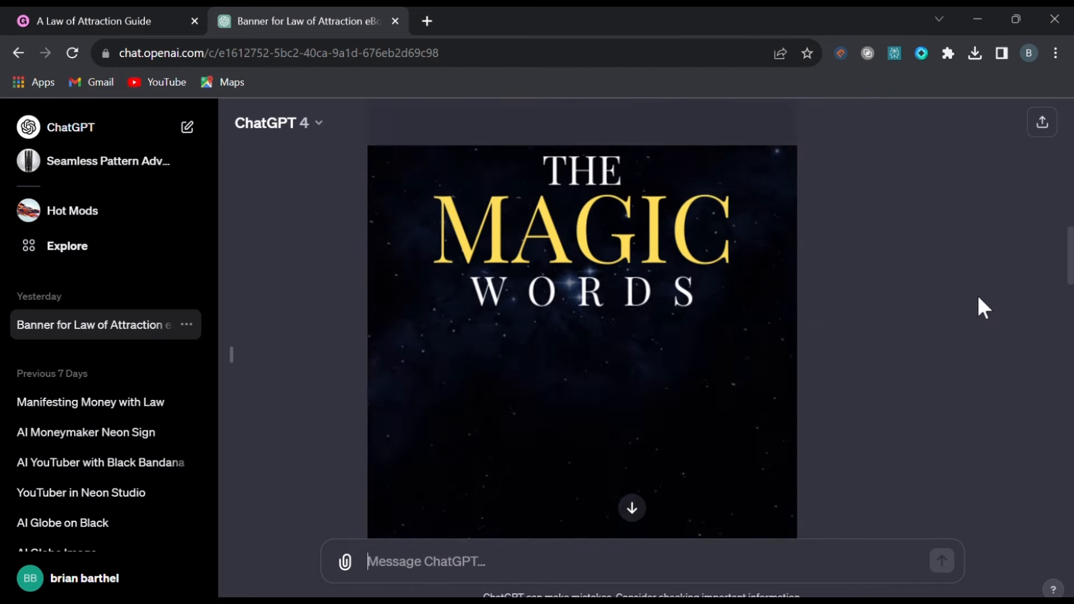
pyautogui.scroll(-4, 1007, 301)
pyautogui.scroll(-4, 1023, 283)
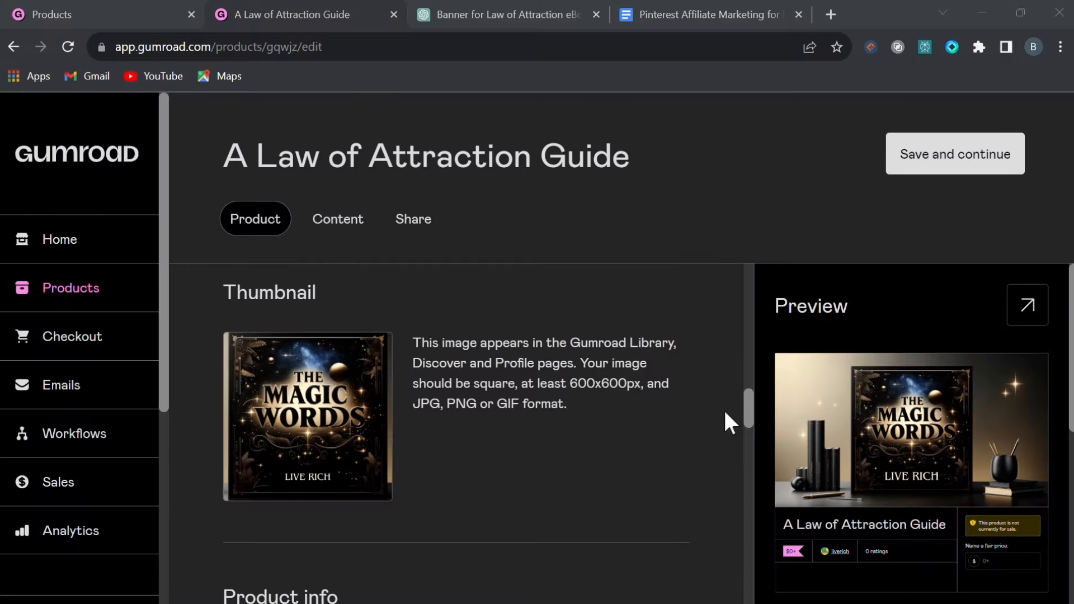
# - Check the cover, thumbnail and settings of A Law of Attraction Guide in Gumroad, and save to continue to its content
pyautogui.scroll(8, 699, 425)
pyautogui.scroll(-4, 708, 419)
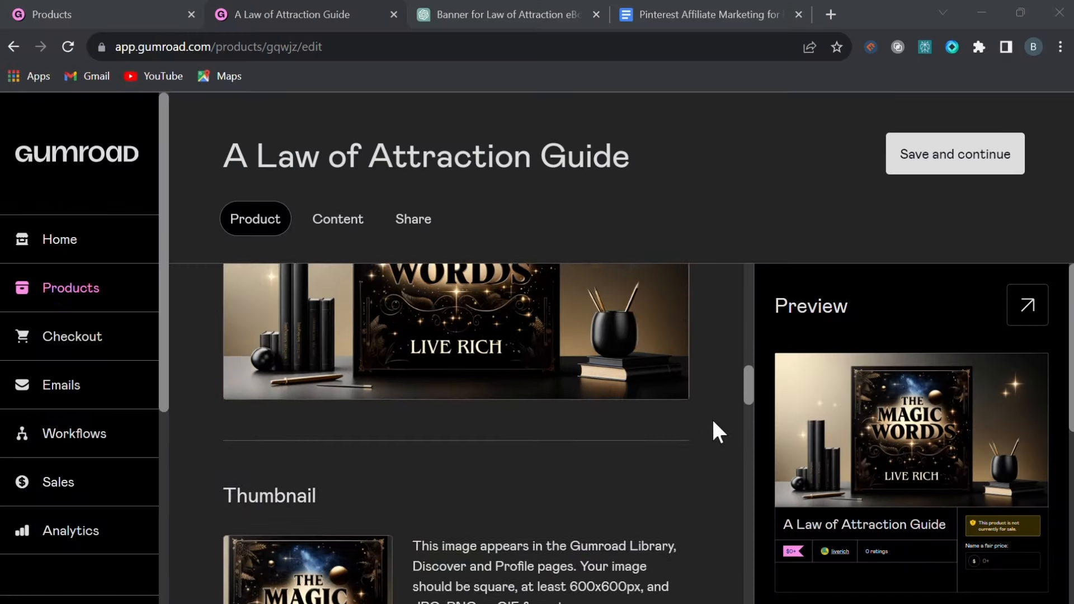
pyautogui.scroll(-15, 716, 425)
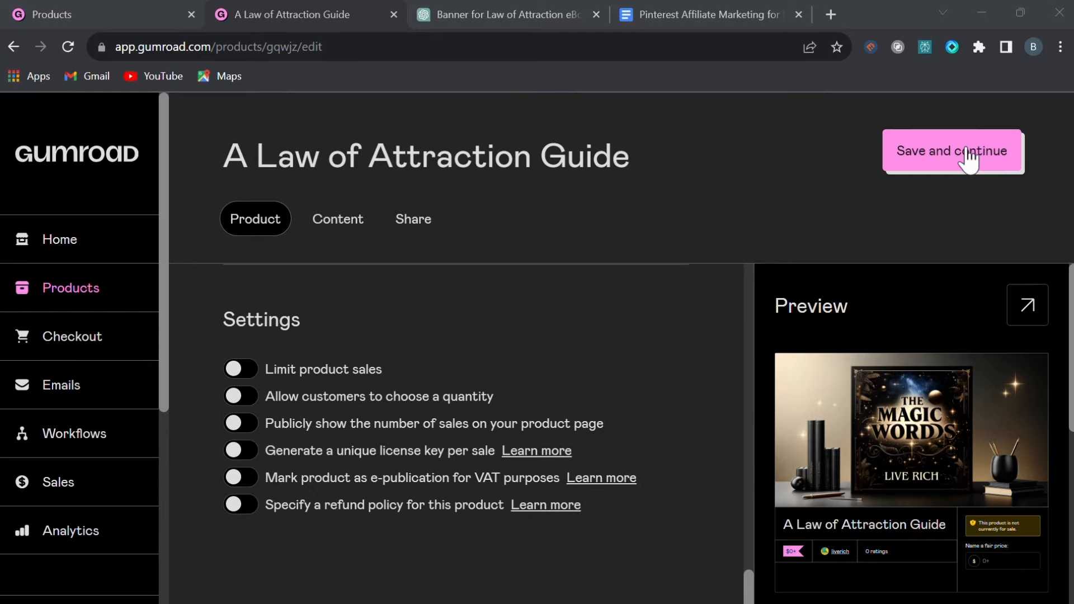
pyautogui.click(969, 161)
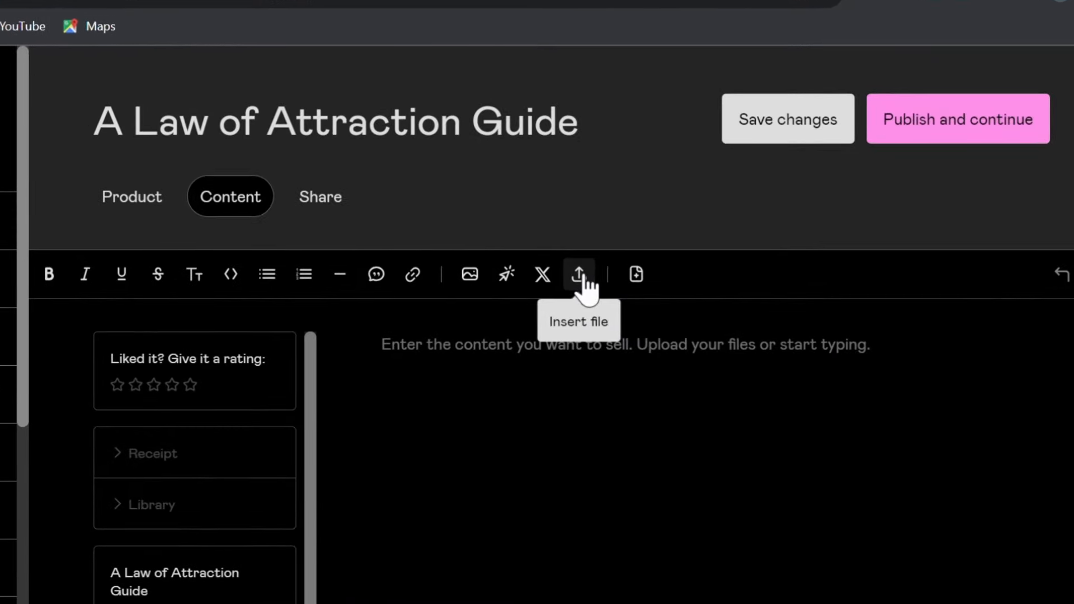
# - Insert the e-book file into the Gumroad product's content from the computer and publish the product
pyautogui.click(579, 276)
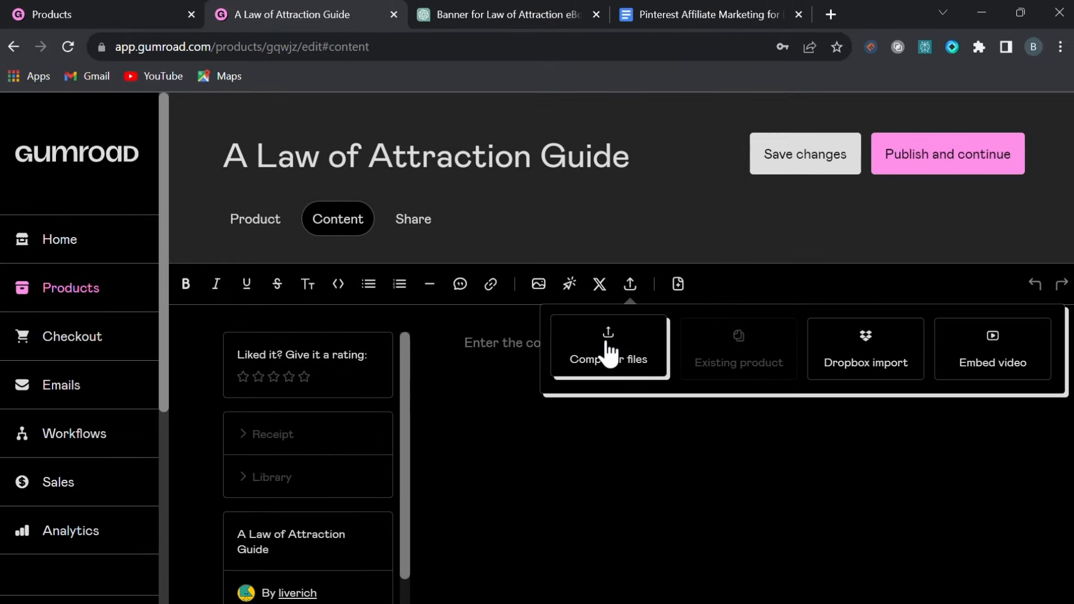
pyautogui.click(968, 157)
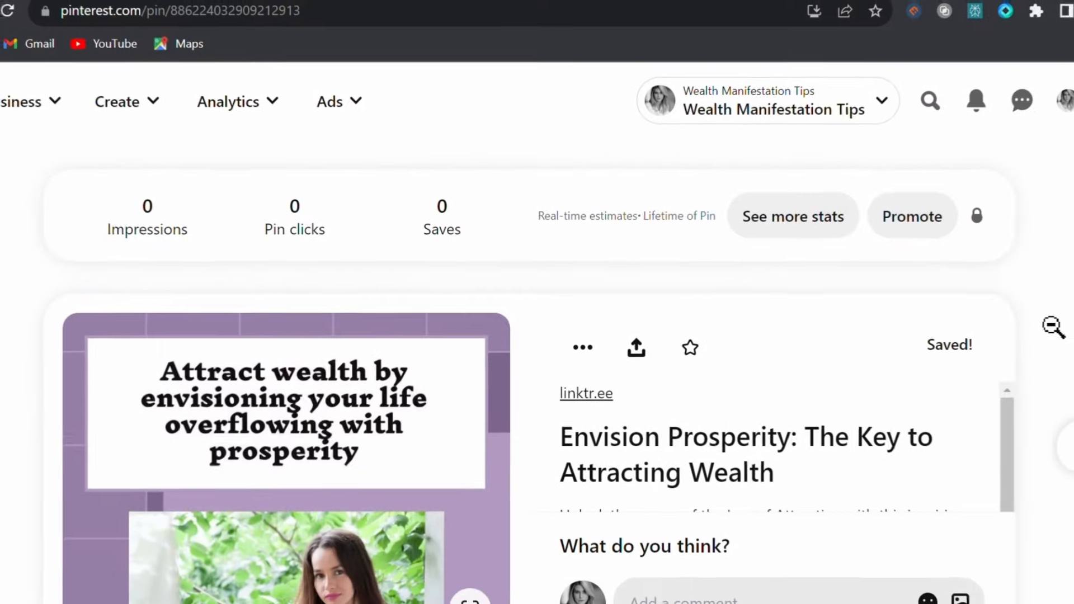
# - Ask ChatGPT for "10 quotes for Pinterest pins about money and the Law of Attraction"
pyautogui.scroll(-2, 537, 363)
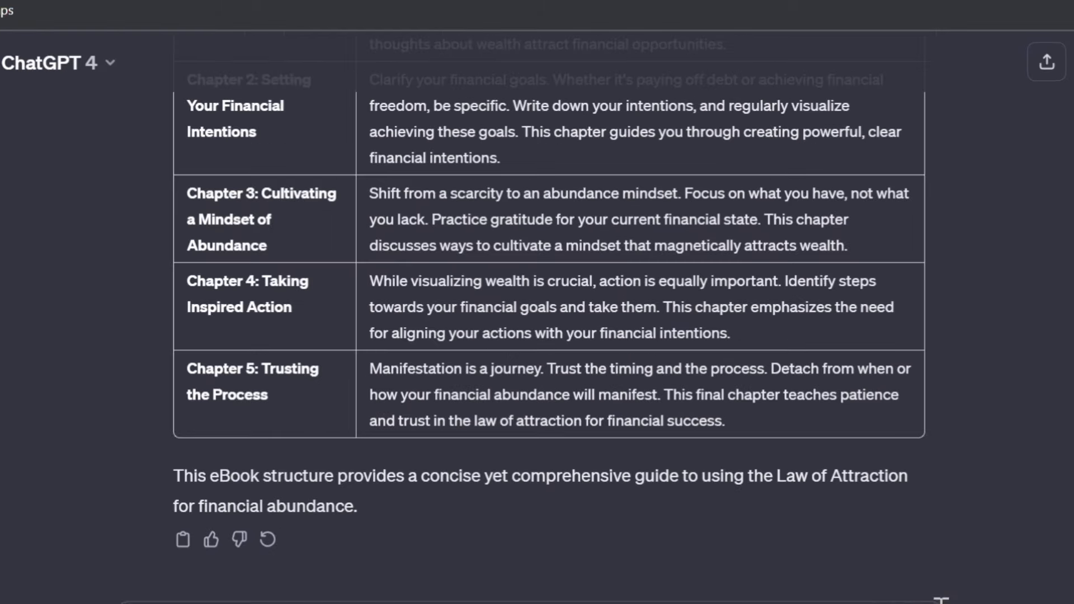
pyautogui.press('Return')
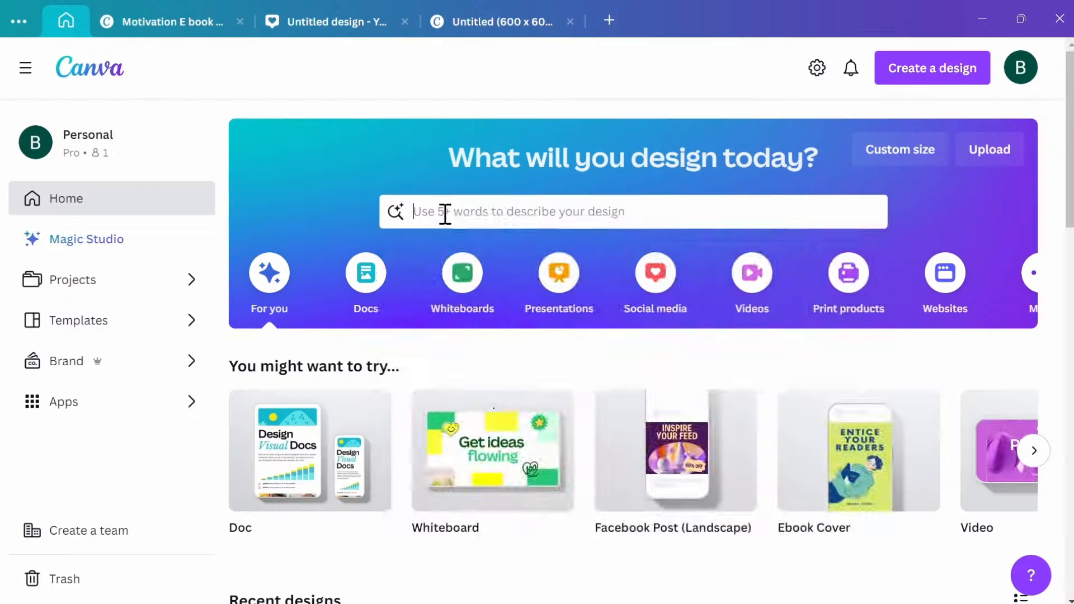
# - Search Canva for "Pinterest pins about money and the Law of Attraction" and open the purple pin design with the seated woman
pyautogui.write('Pinterest pins about money and the Law of Attraction')
pyautogui.press('Return')
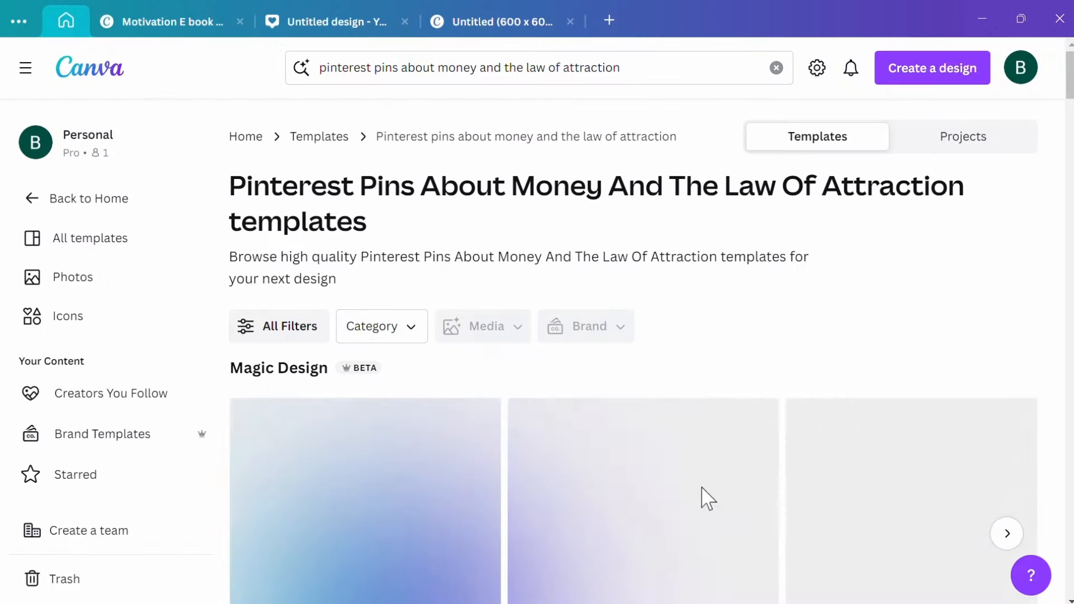
pyautogui.scroll(-3, 707, 498)
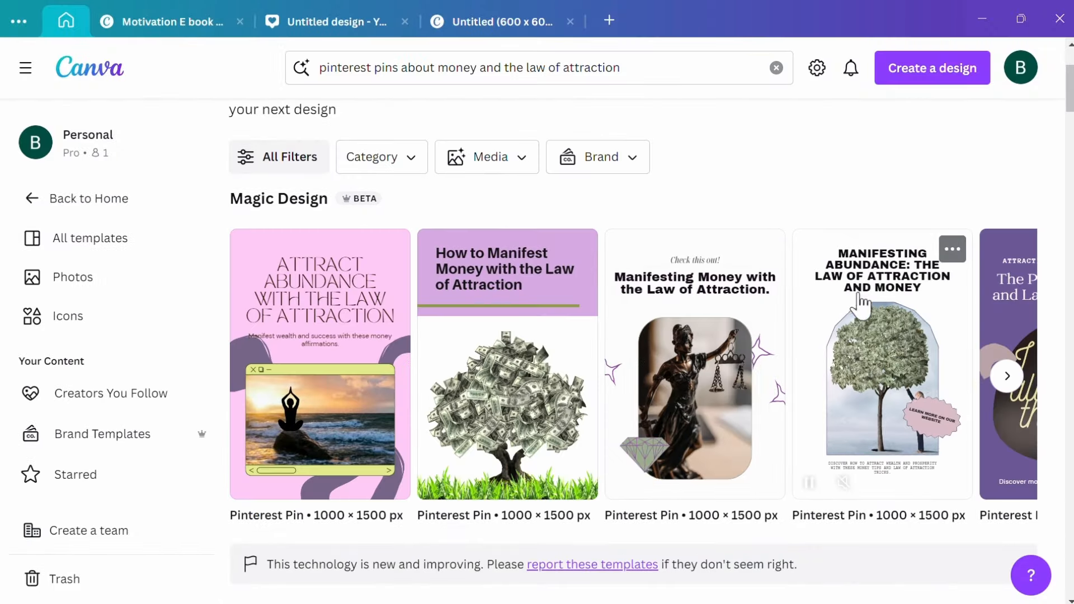
pyautogui.click(1006, 376)
pyautogui.click(797, 280)
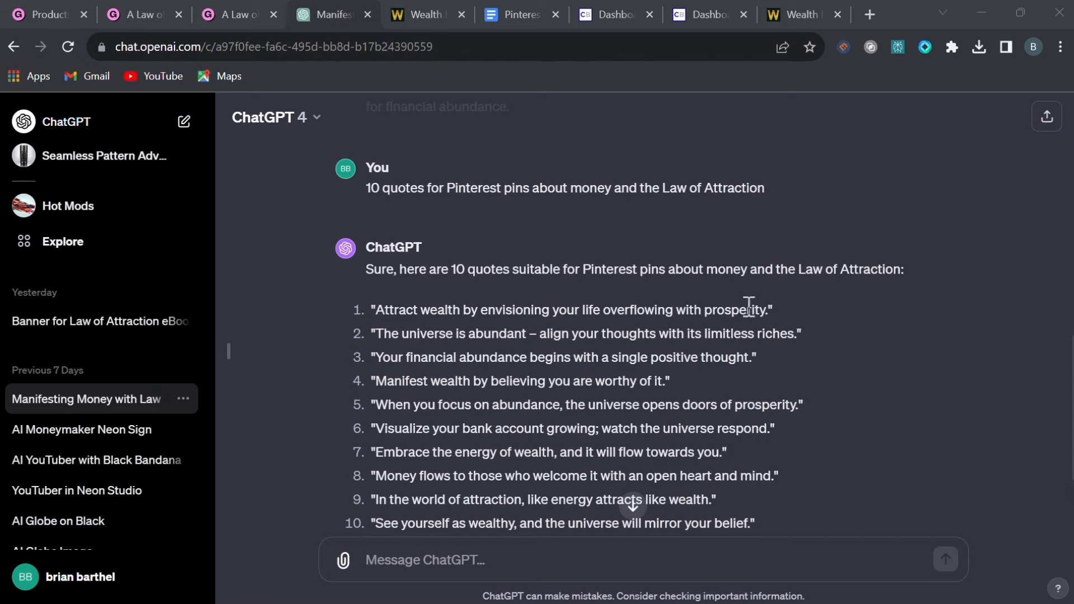
# - Replace the pin's headline with ChatGPT's first quote, "Attract wealth by envisioning your life overflowing with prosperity", and open the sharing options
pyautogui.moveTo(750, 307); pyautogui.dragTo(376, 309)
pyautogui.rightClick(378, 305)
pyautogui.click(422, 323)
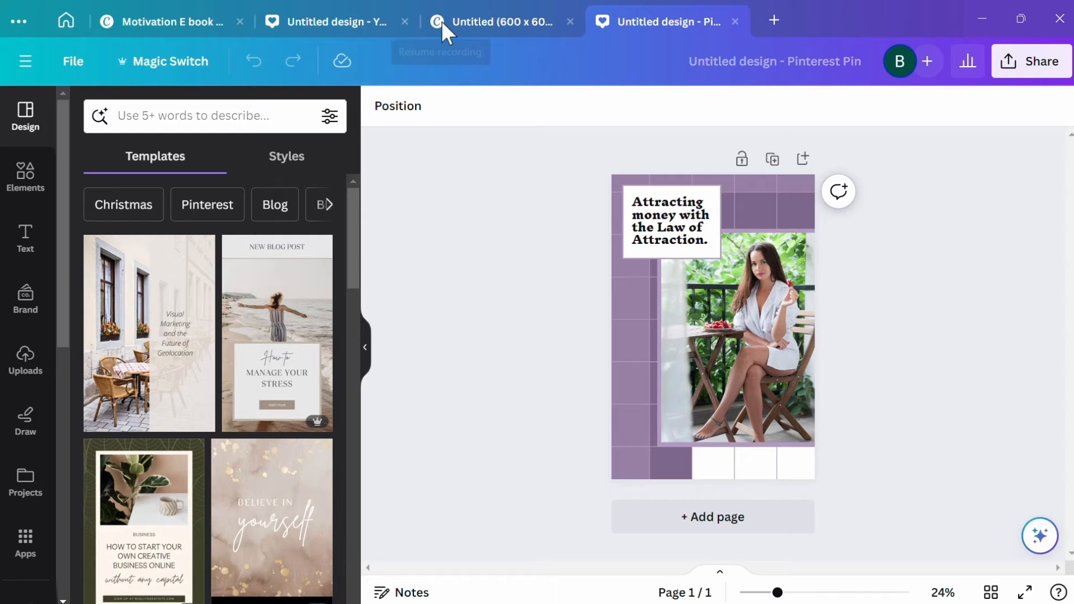
pyautogui.doubleClick(670, 221)
pyautogui.rightClick(693, 238)
pyautogui.click(720, 317)
pyautogui.click(1031, 61)
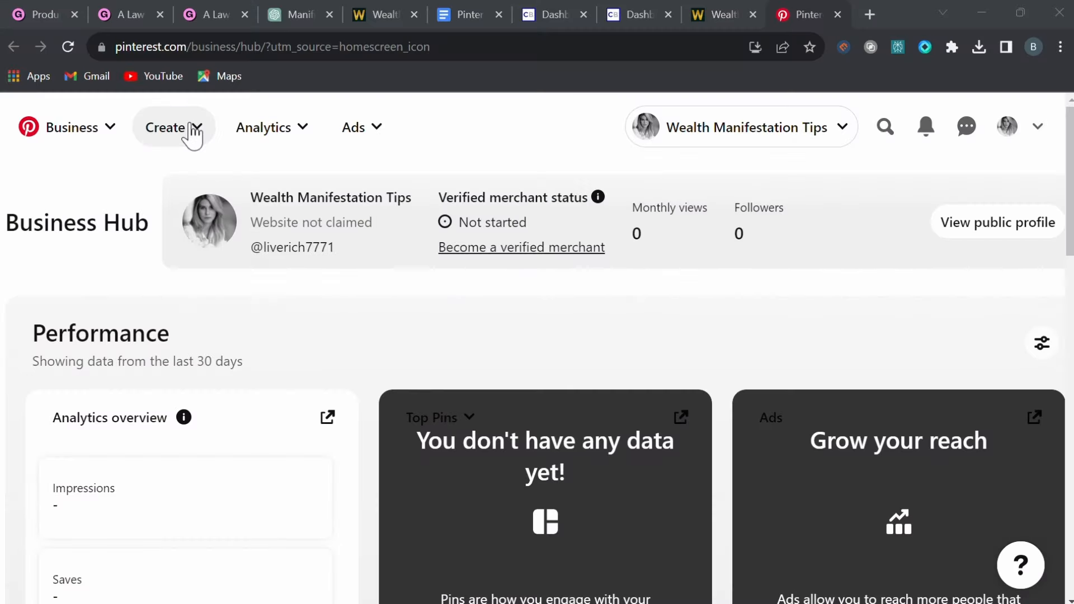
# - Create a new organic Pin in the Pinterest business hub and upload the purple wealth quote image
pyautogui.click(190, 134)
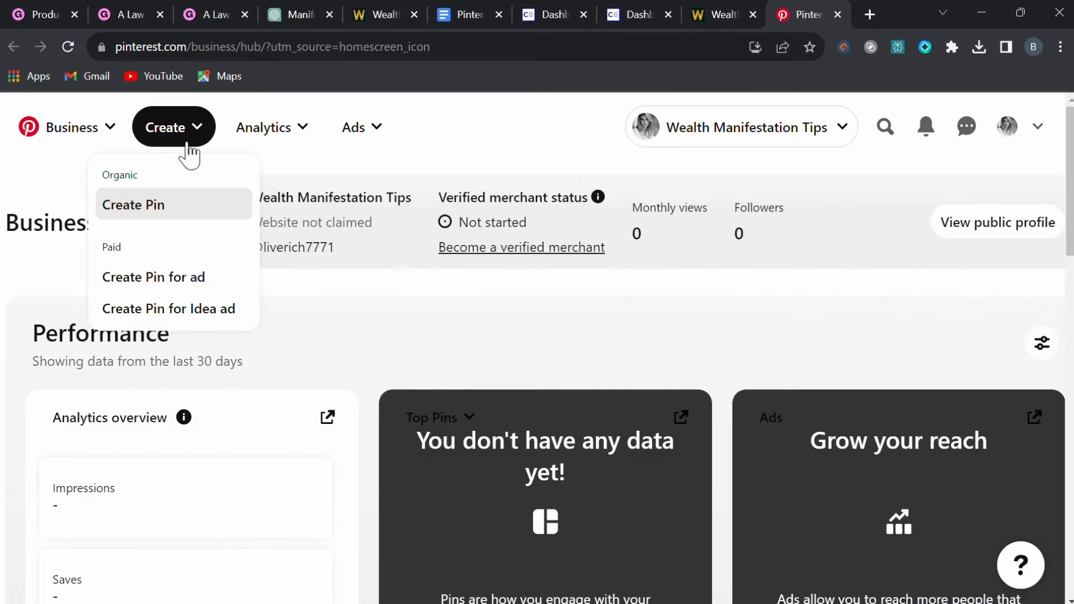
pyautogui.click(144, 207)
pyautogui.click(294, 424)
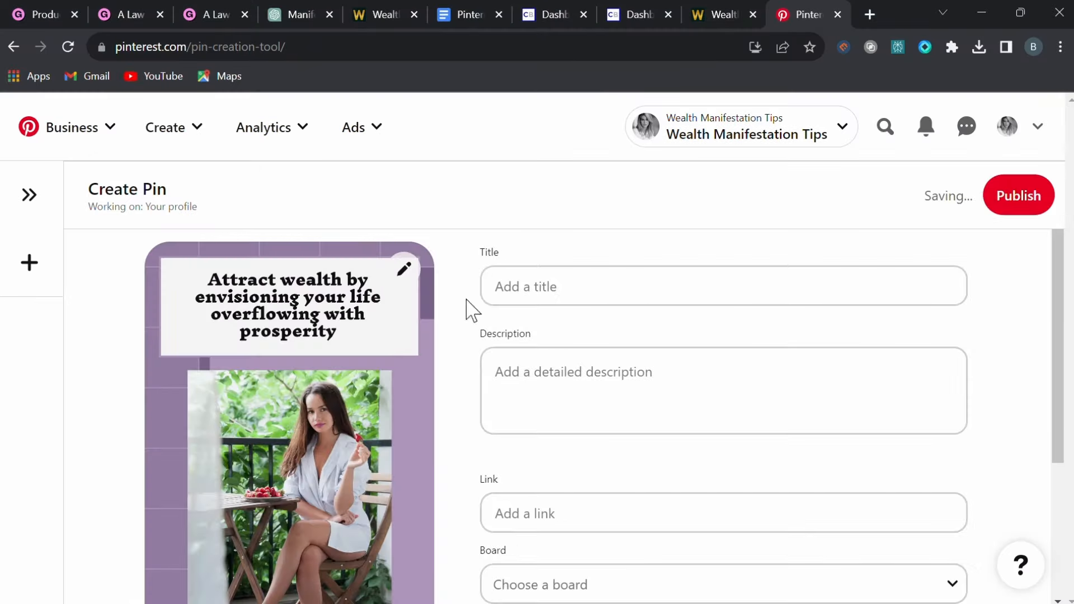
pyautogui.click(539, 285)
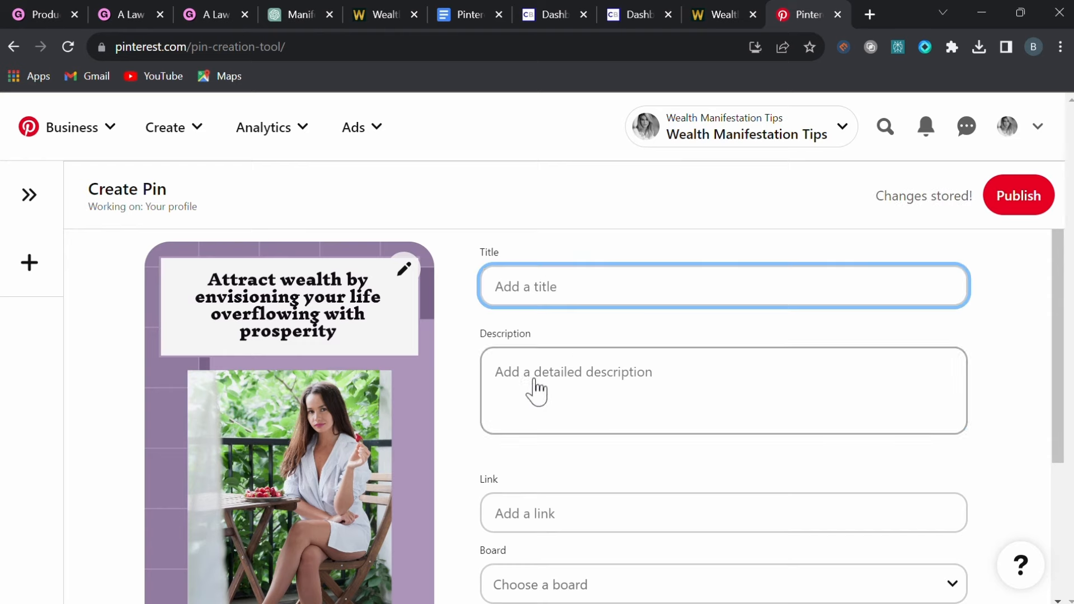
pyautogui.click(539, 391)
pyautogui.scroll(-3, 603, 369)
pyautogui.click(515, 347)
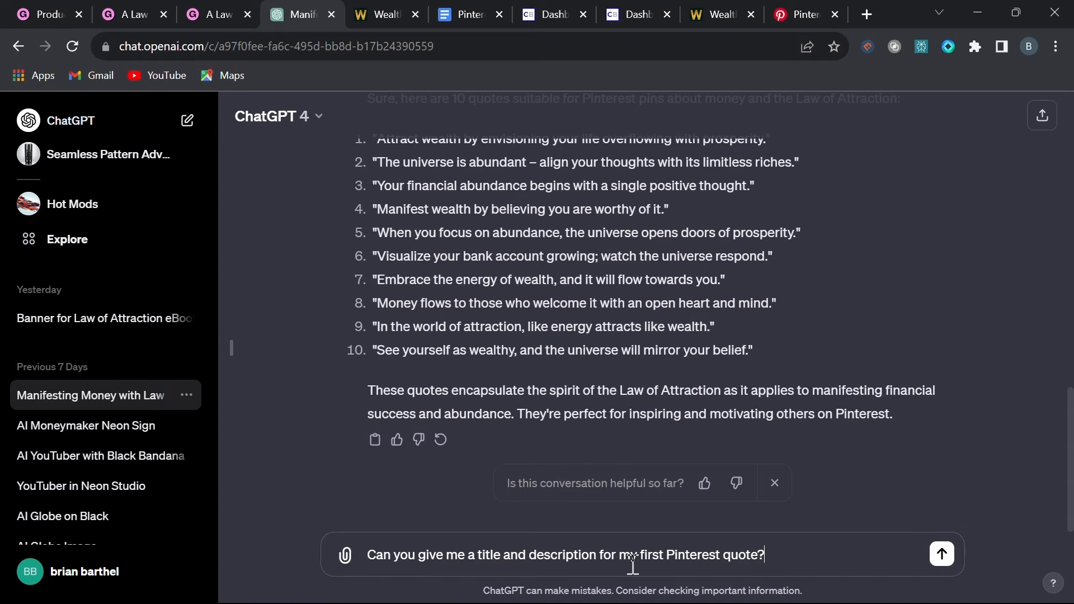
# - Ask ChatGPT "Can you give me a title and description for my first Pinterest quote?" and copy the suggested title and description
pyautogui.press('Return')
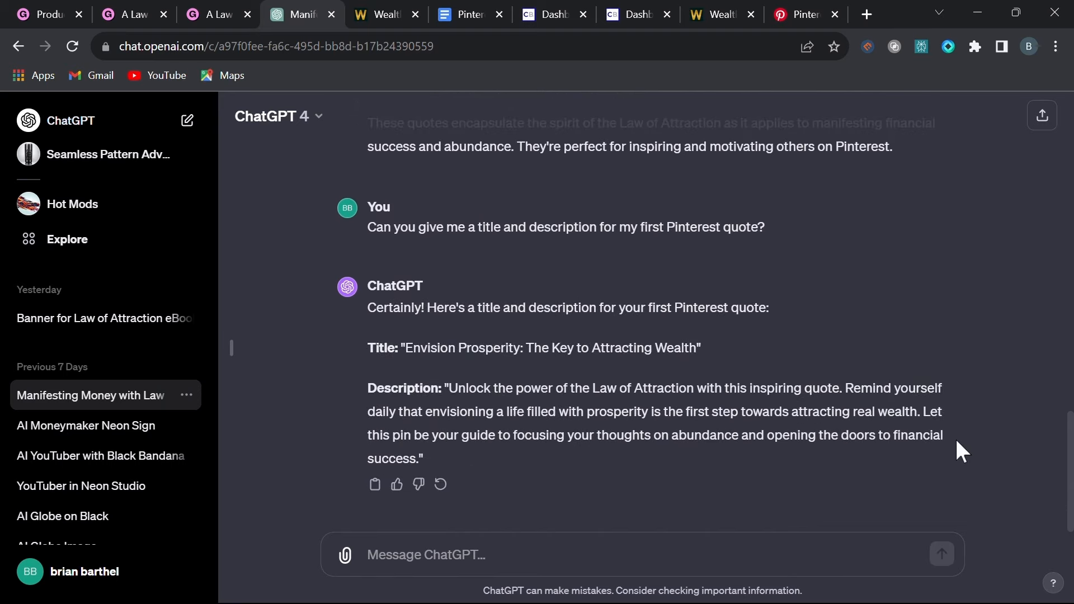
pyautogui.moveTo(961, 450); pyautogui.dragTo(405, 348)
pyautogui.rightClick(499, 342)
pyautogui.click(526, 347)
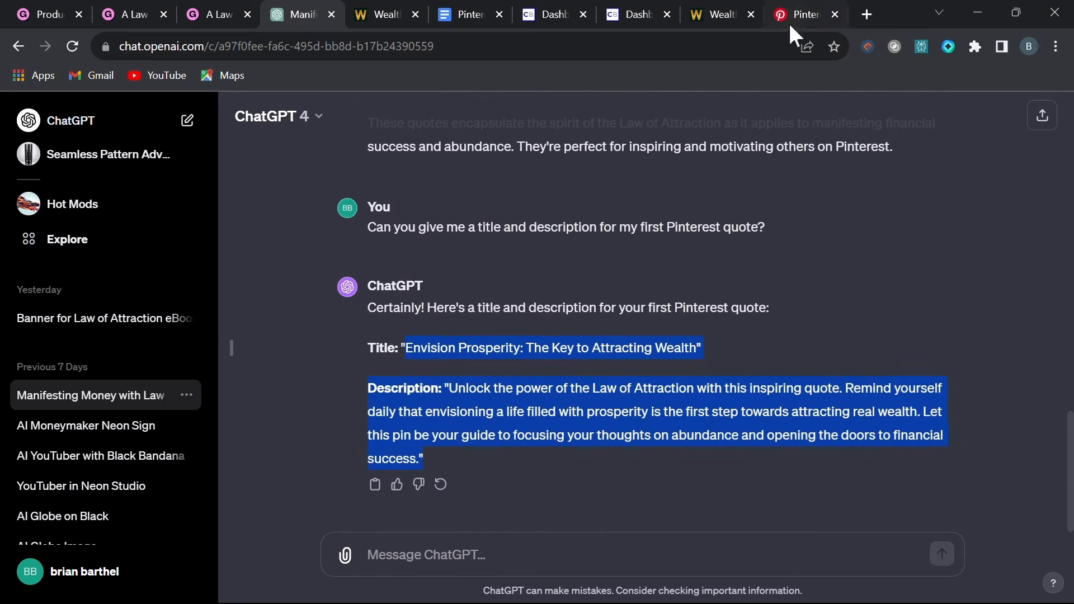
# - Paste the copied text into the Pin's description and delete the quotation mark after "Attracting Wealth"
pyautogui.click(788, 22)
pyautogui.rightClick(523, 361)
pyautogui.click(556, 233)
pyautogui.click(790, 369)
pyautogui.press('BackSpace')
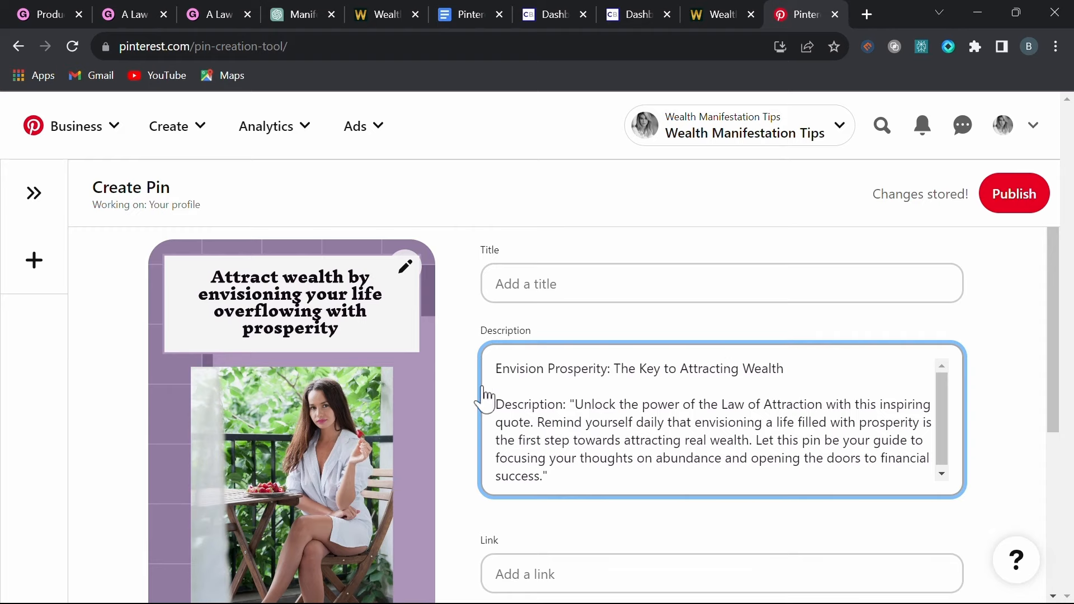
# - Copy "Envision Prosperity: The Key to Attracting Wealth" from the description into the Pin's title
pyautogui.moveTo(784, 369); pyautogui.dragTo(495, 369)
pyautogui.rightClick(523, 370)
pyautogui.click(560, 183)
pyautogui.rightClick(523, 284)
pyautogui.click(559, 412)
# - Remove the closing quotation mark, the "Description:" label and the title line so the Pin's description starts with "Unlock the power"
pyautogui.click(556, 477)
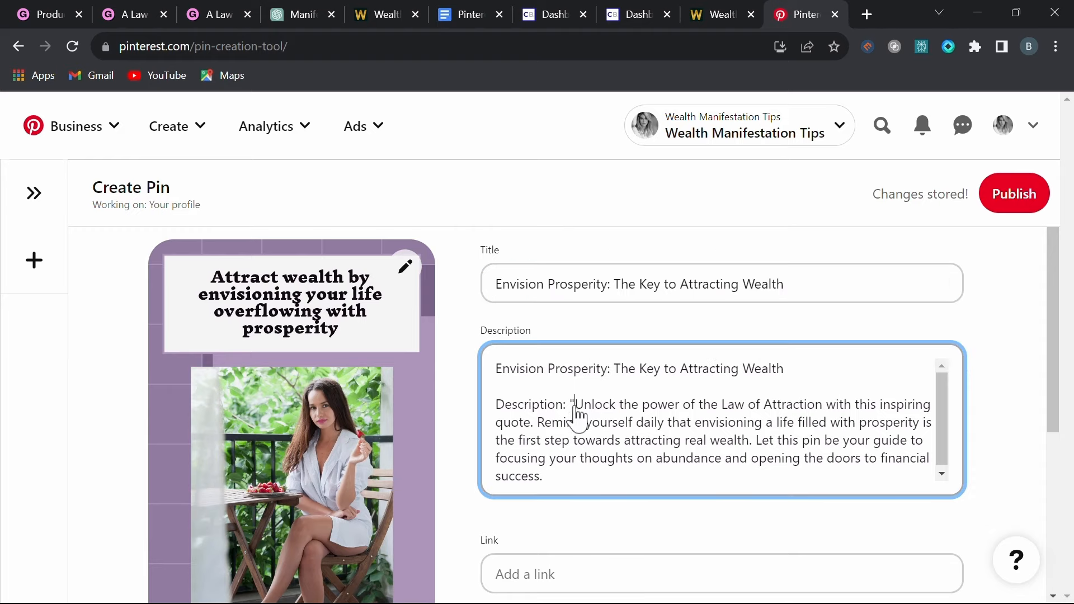
pyautogui.press('BackSpace')
pyautogui.press('BackSpace')
pyautogui.press('BackSpace')
pyautogui.press('BackSpace')
pyautogui.press('BackSpace')
pyautogui.press('BackSpace')
pyautogui.press('BackSpace')
pyautogui.press('BackSpace')
pyautogui.press('BackSpace')
pyautogui.press('BackSpace')
pyautogui.press('BackSpace')
pyautogui.press('BackSpace')
pyautogui.press('BackSpace')
pyautogui.press('BackSpace')
pyautogui.moveTo(811, 393); pyautogui.dragTo(499, 370)
pyautogui.press('BackSpace')
pyautogui.press('Delete')
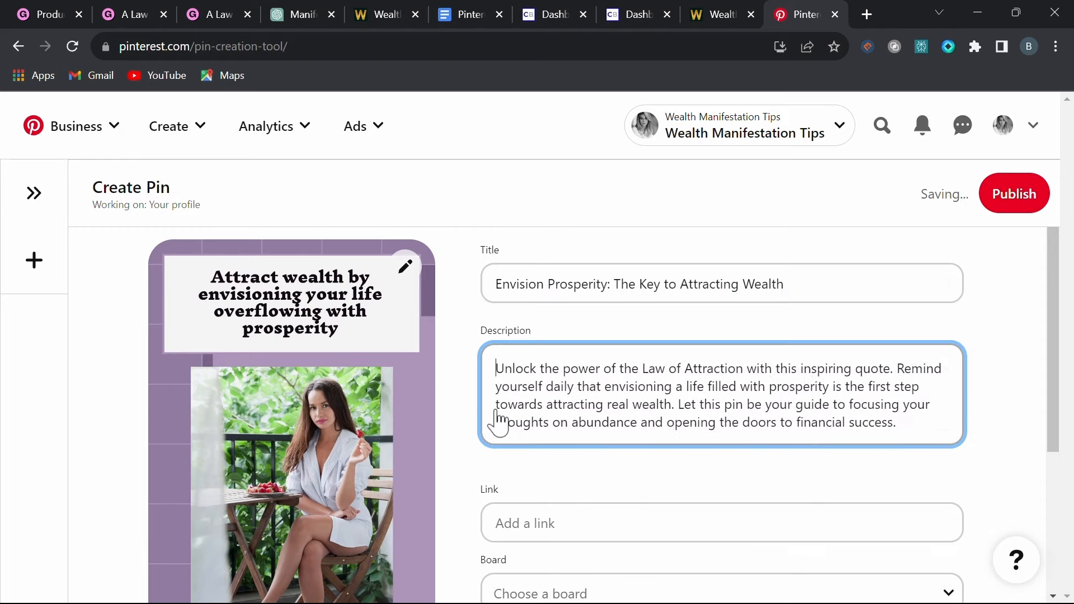
# - Copy the Gumroad product link of "A Law of Attraction Guide" and add it to the Linktree page as a new link
pyautogui.scroll(-2, 579, 369)
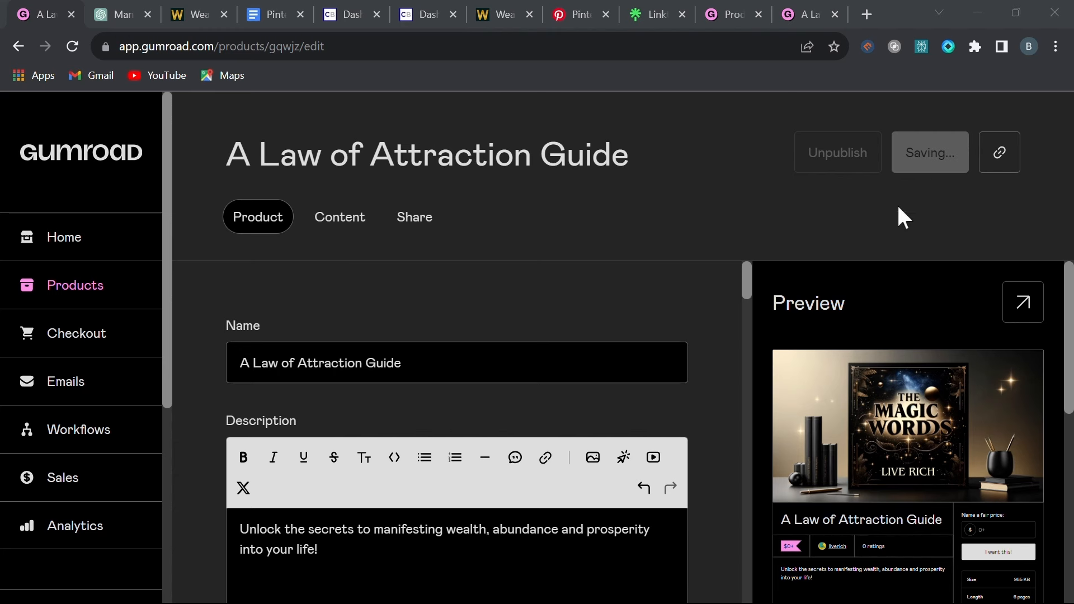
pyautogui.click(1000, 154)
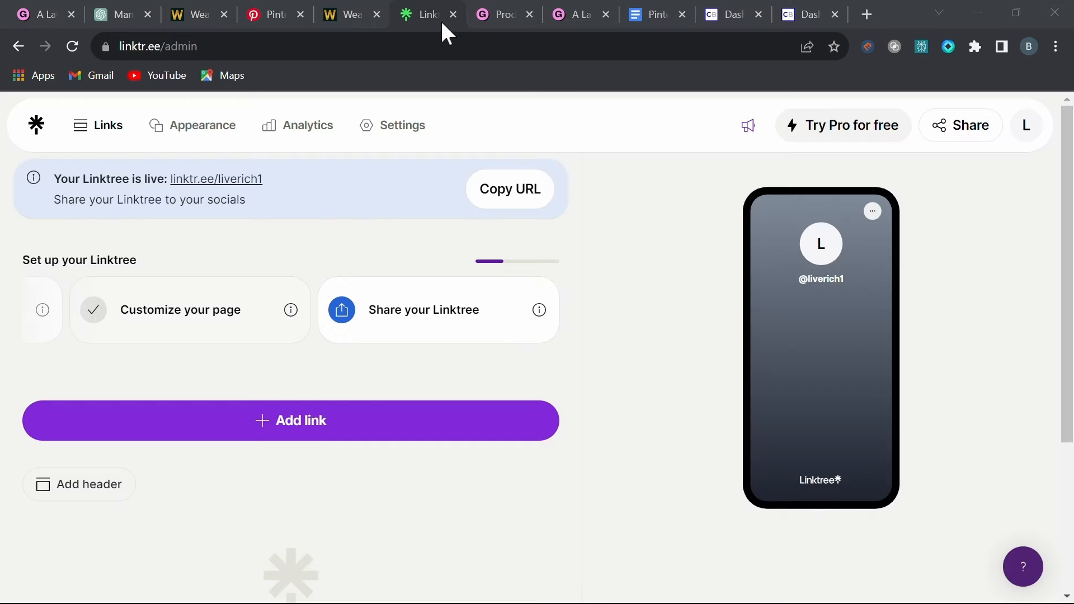
pyautogui.click(277, 430)
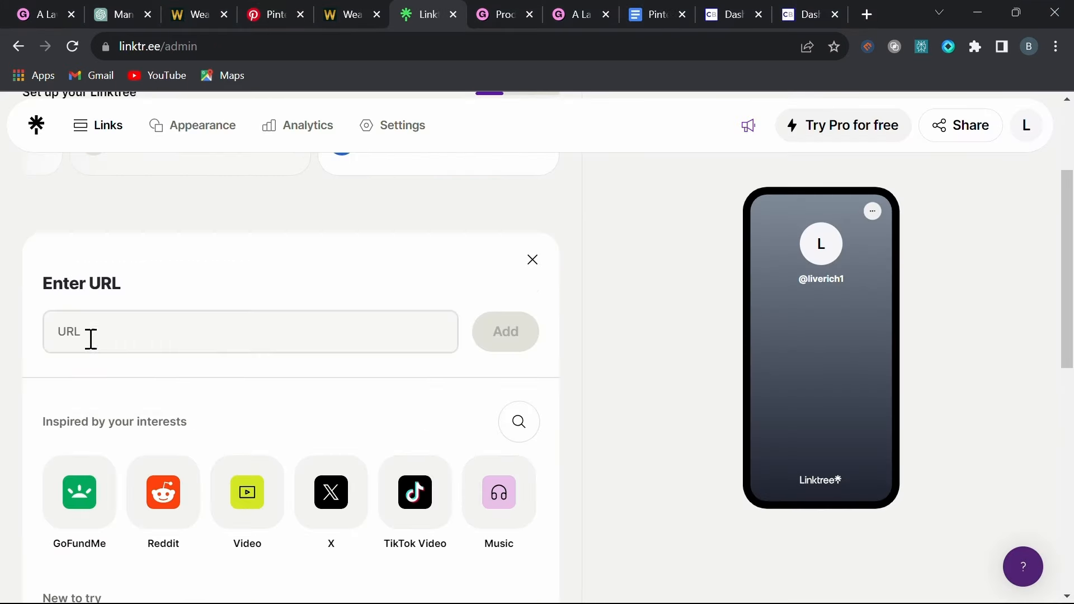
pyautogui.rightClick(90, 337)
pyautogui.click(122, 208)
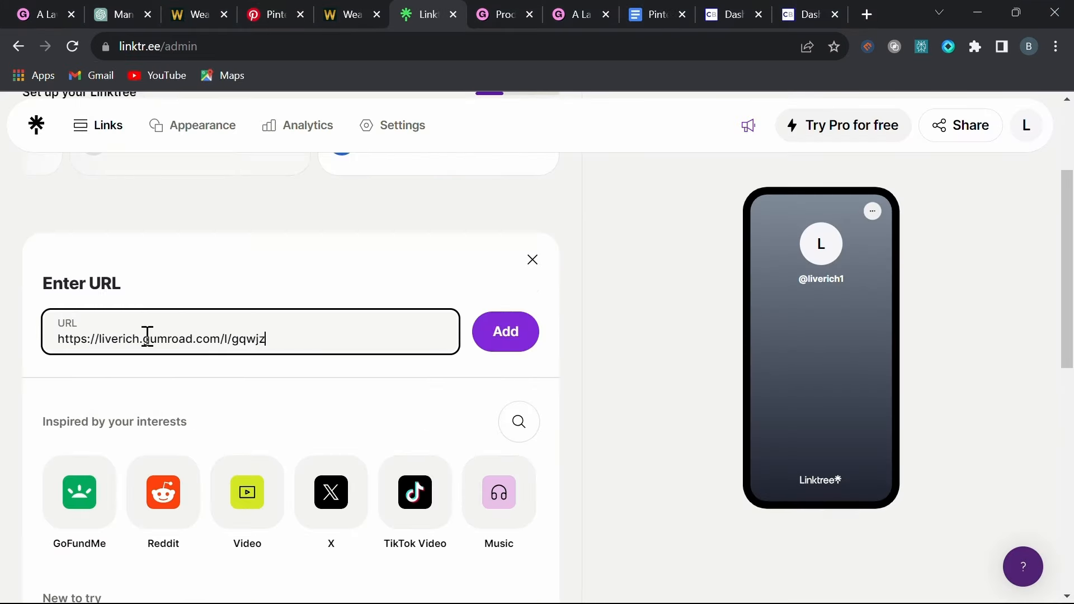
pyautogui.click(504, 343)
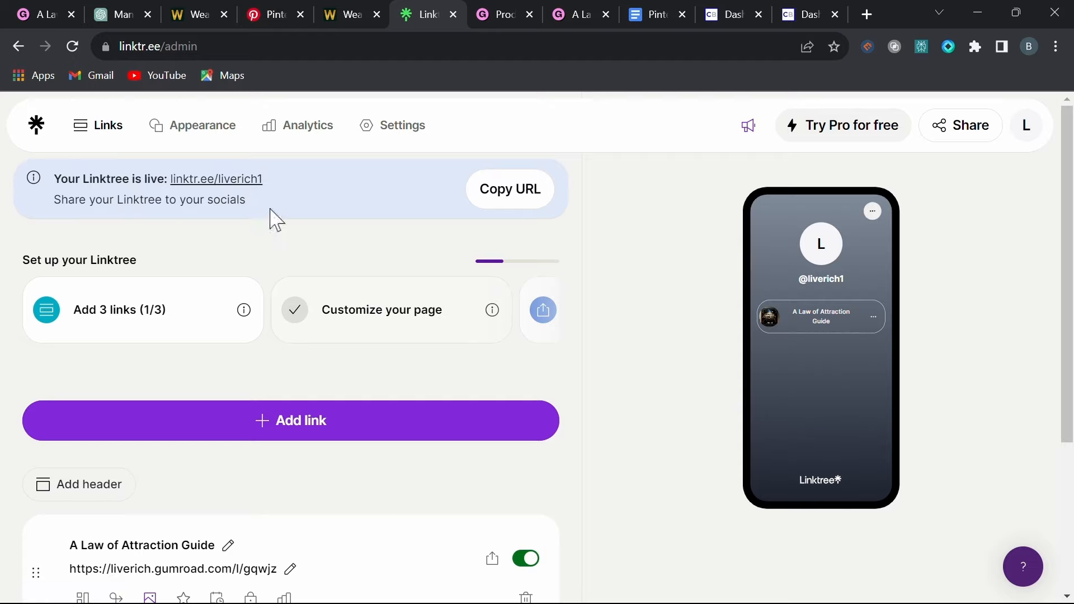
# - Copy the Linktree page's URL and paste it as the Pin's link on Pinterest
pyautogui.click(498, 190)
pyautogui.hotkey('ctrl', '4')
pyautogui.click(510, 386)
pyautogui.rightClick(510, 387)
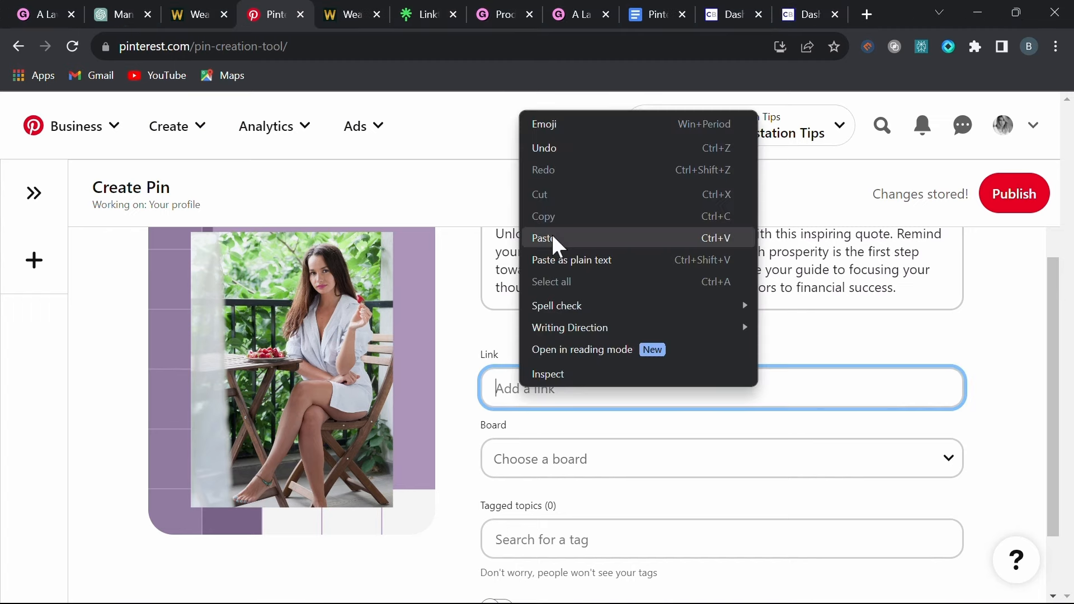
pyautogui.click(551, 240)
pyautogui.scroll(3, 728, 447)
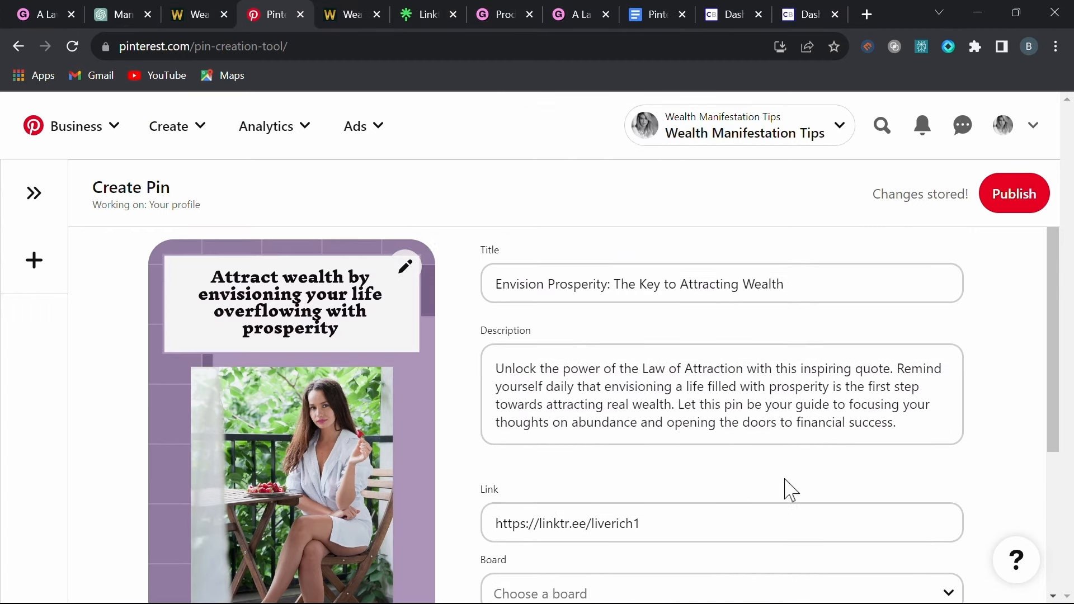
# - Publish the "Envision Prosperity" Pin and open it to review its image, title and description
pyautogui.click(1001, 206)
pyautogui.click(643, 569)
pyautogui.scroll(-4, 1021, 291)
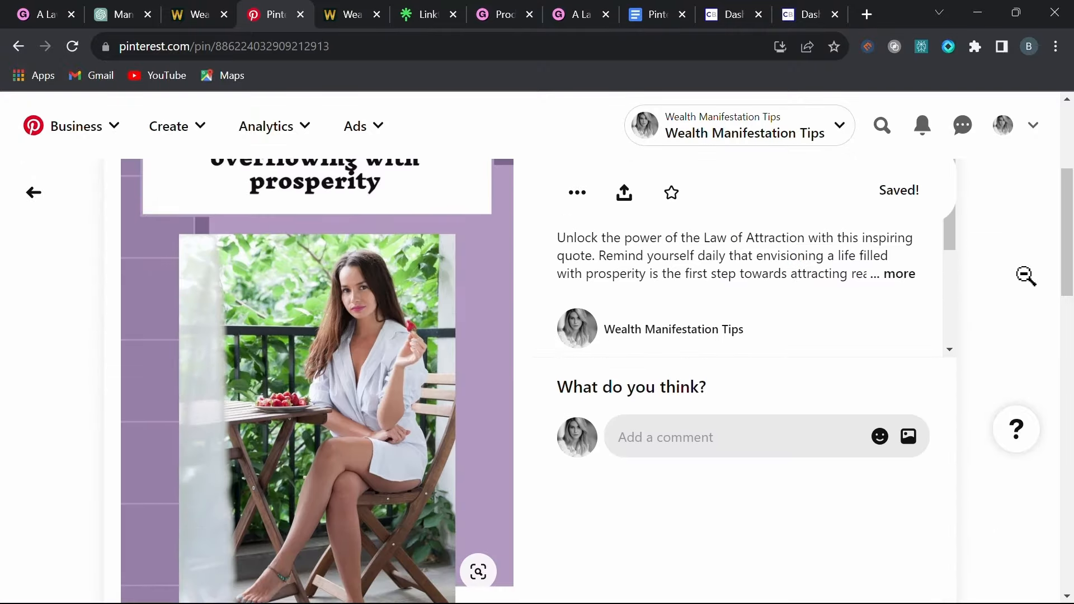
pyautogui.scroll(-3, 1026, 275)
pyautogui.scroll(5, 990, 321)
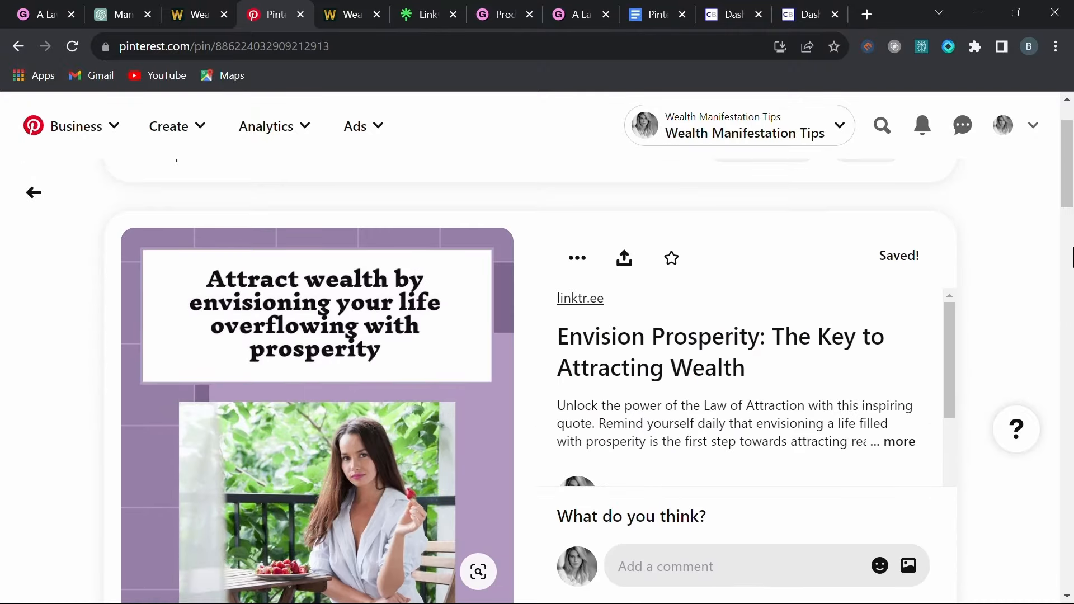
# - Follow the published Pin's linktr.ee link to get "A Law of Attraction Guide" on Gumroad and download its PDF
pyautogui.click(577, 299)
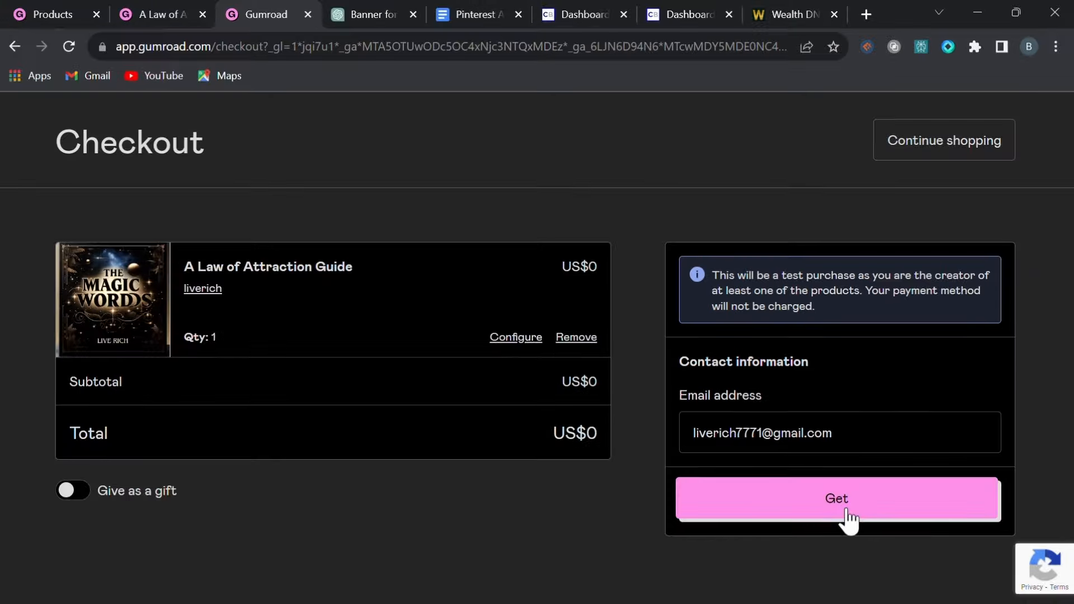
pyautogui.click(847, 507)
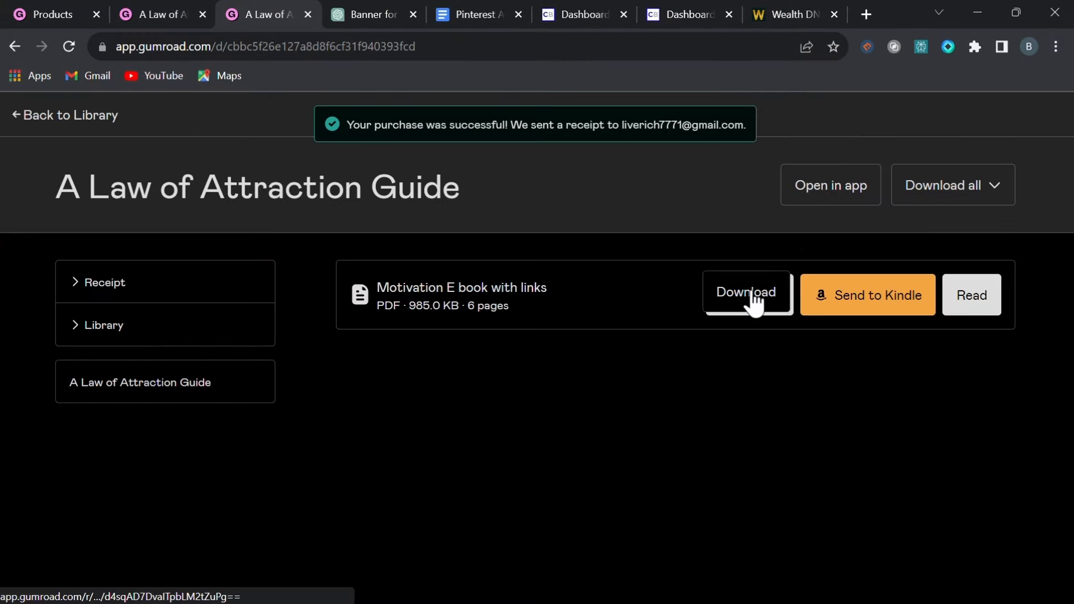
pyautogui.click(755, 302)
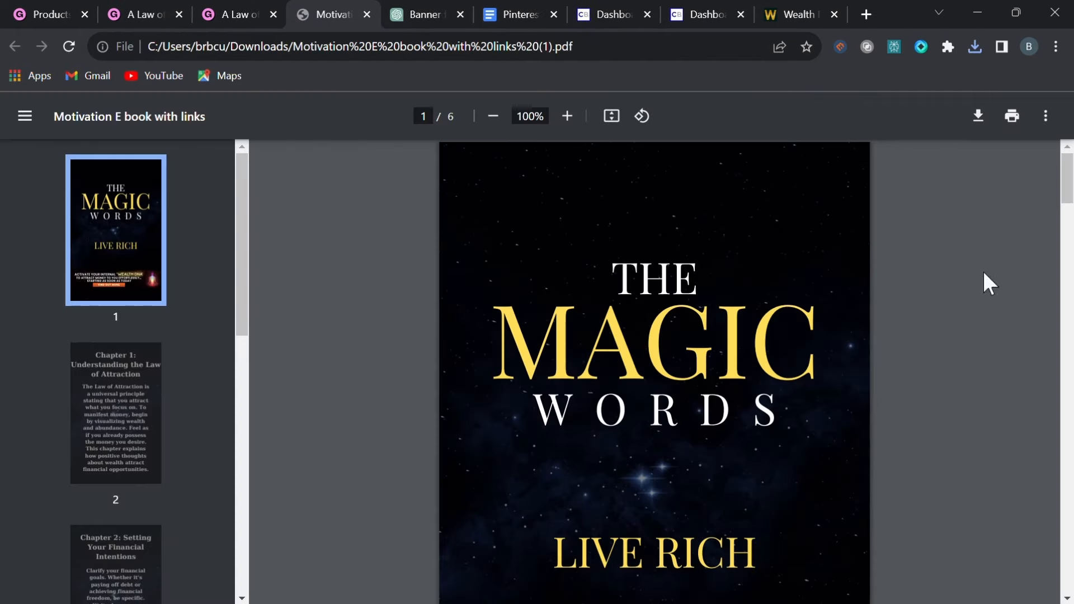
# - Open the Wealth DNA Code page from the downloaded e-book's banner, and play its video briefly before pausing it
pyautogui.scroll(-7, 995, 336)
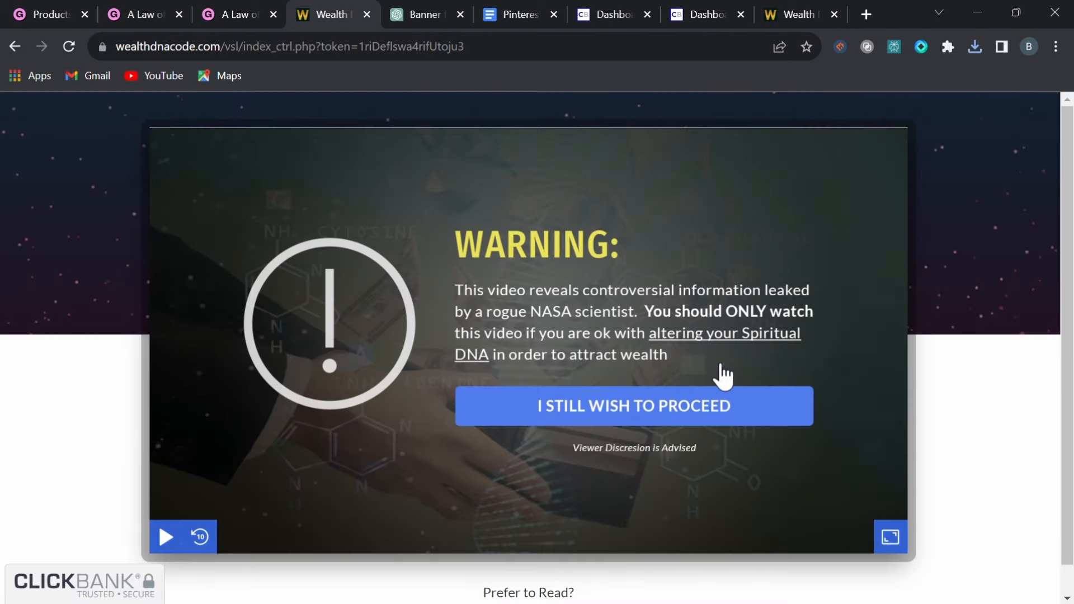
pyautogui.scroll(-1, 780, 349)
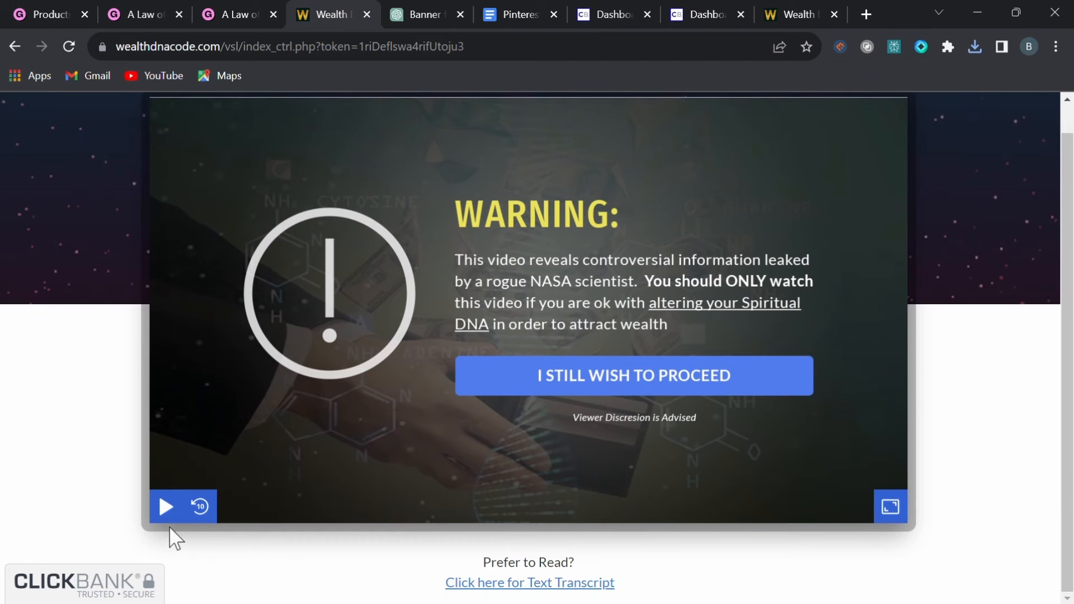
pyautogui.click(163, 509)
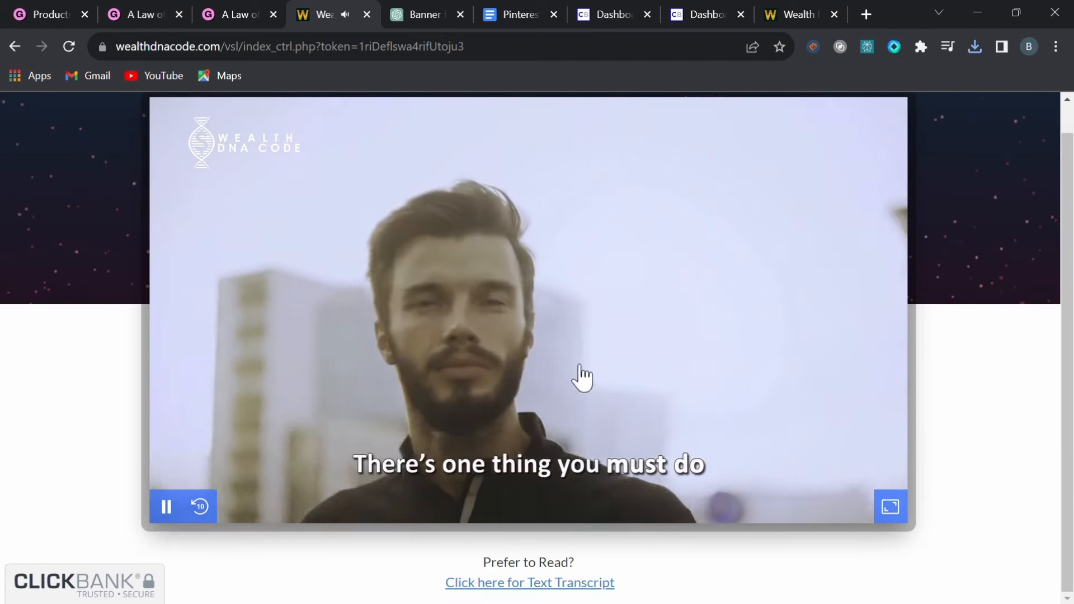
pyautogui.click(168, 509)
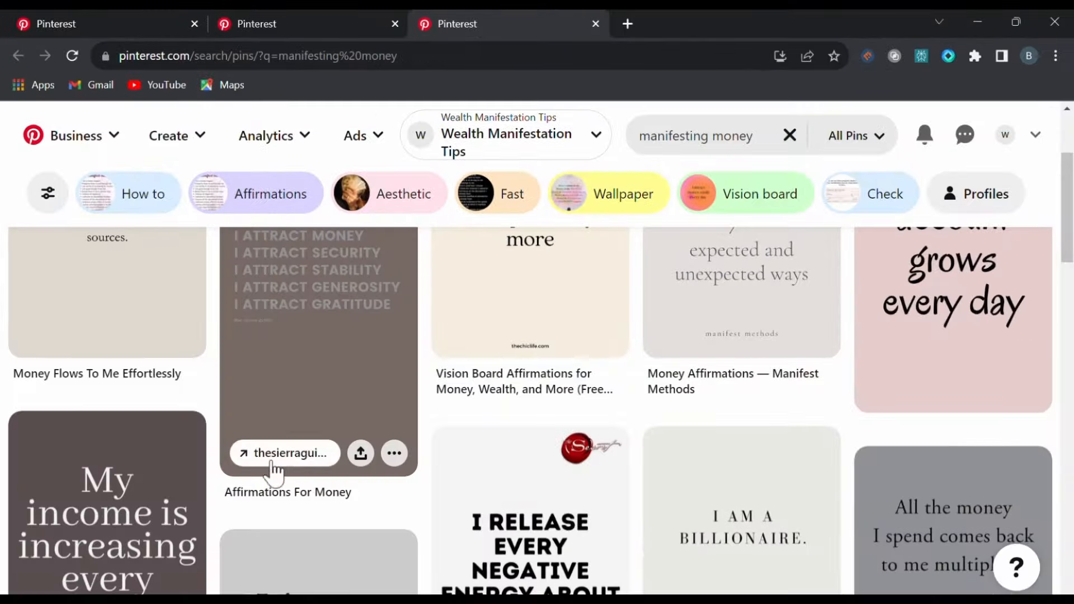
pyautogui.scroll(-10, 272, 470)
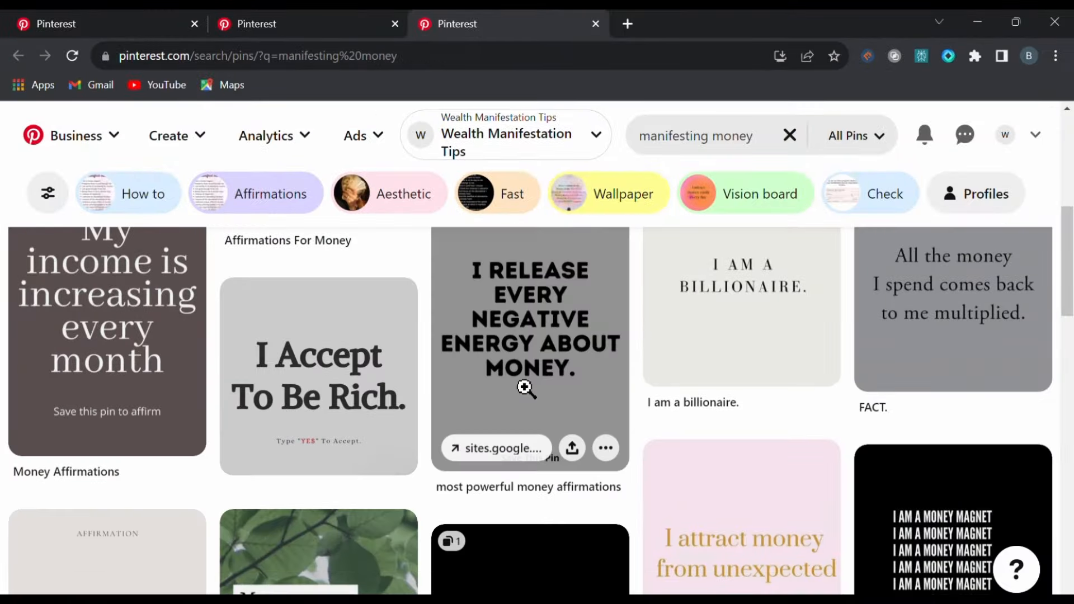
pyautogui.scroll(-5, 935, 291)
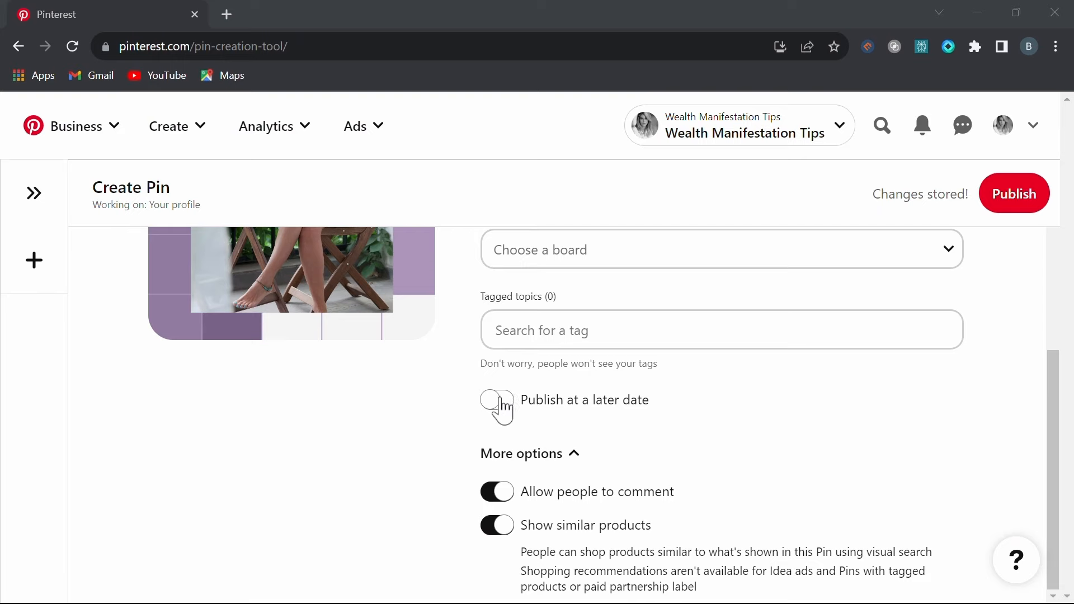
# - Enable publishing at a later date for the Pin and open the calendar for the publish date
pyautogui.click(499, 407)
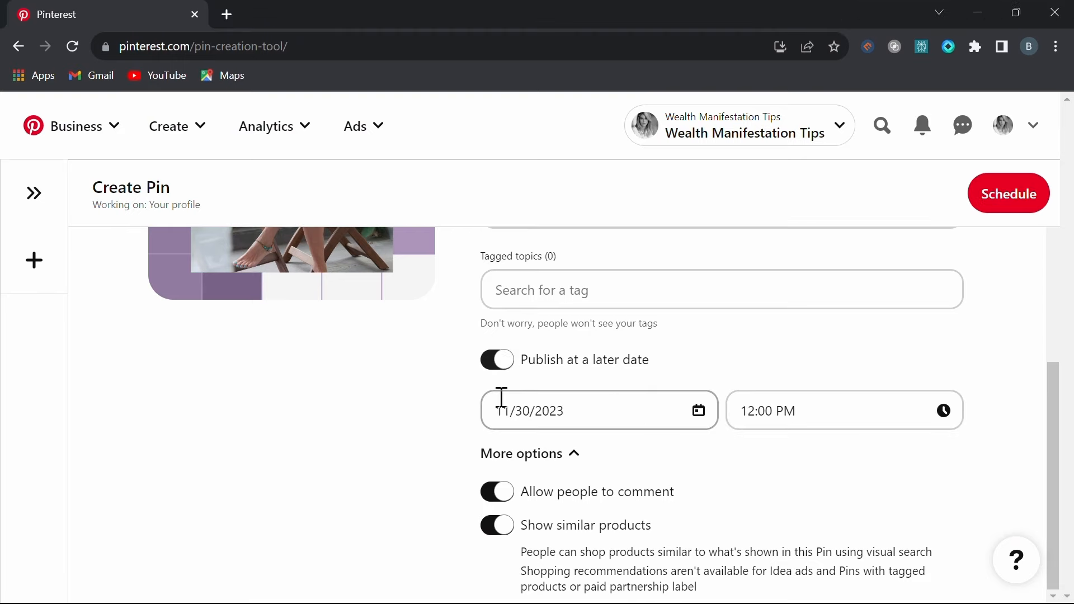
pyautogui.click(582, 414)
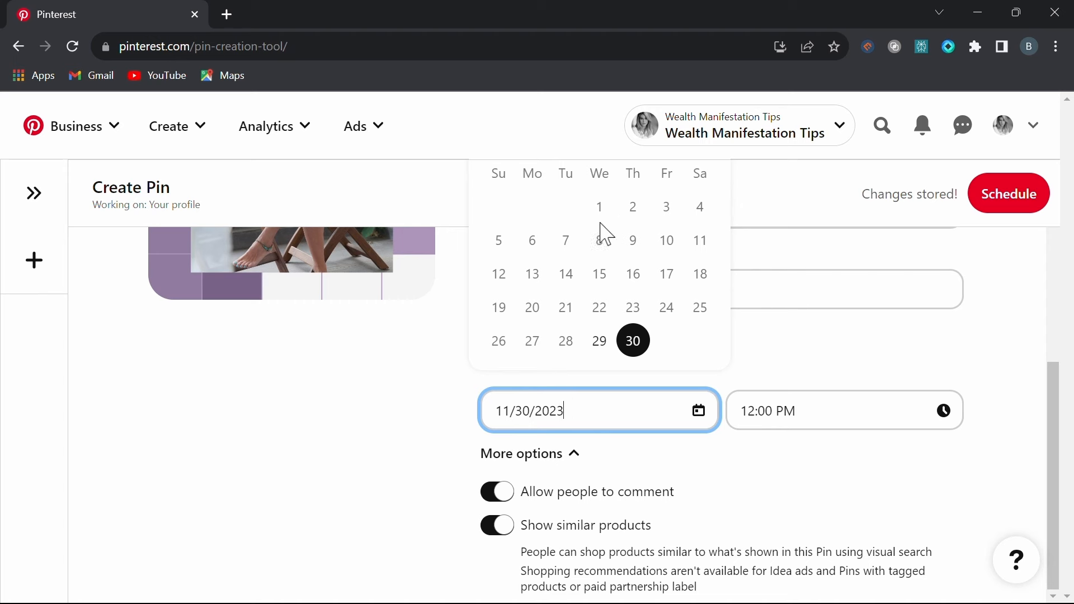
pyautogui.scroll(1, 657, 282)
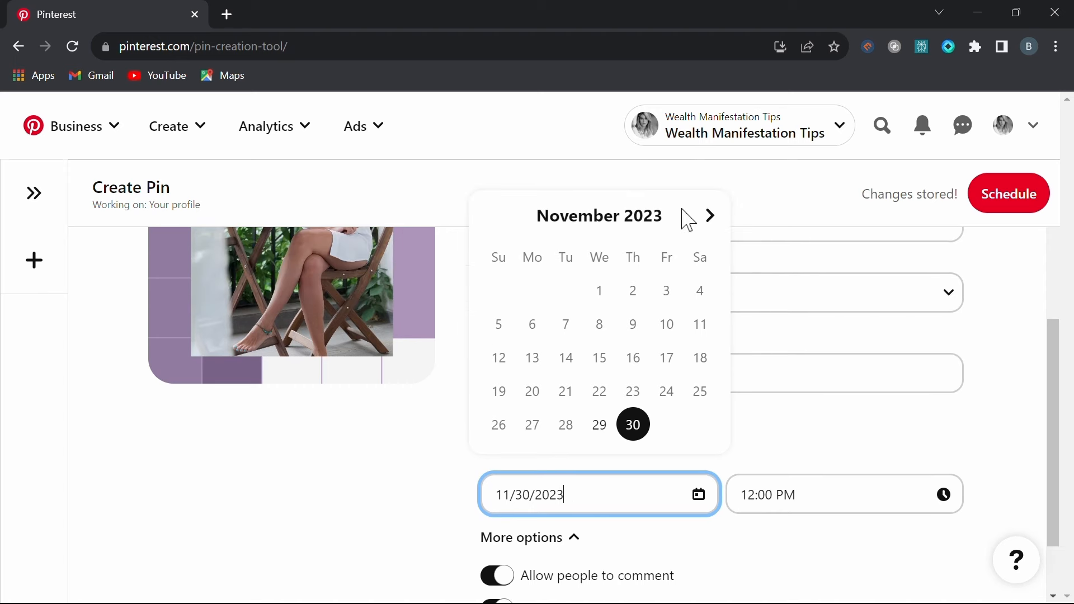